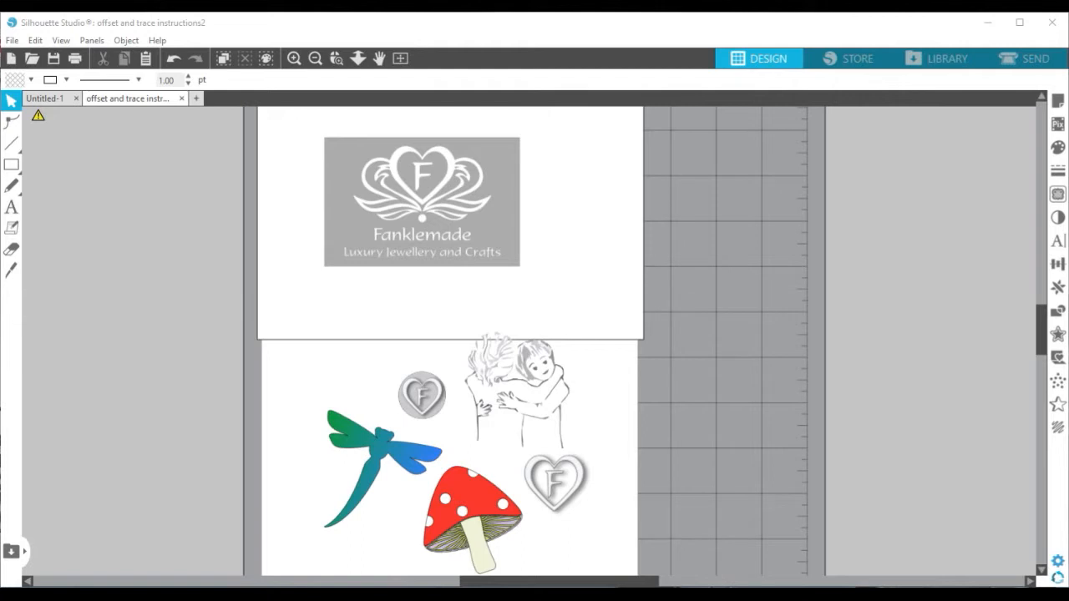
- Move the logo, the hugging-figures drawing and both heart pictures off the page, keeping the dragonfly and the mushroom on it
left_click_drag(586, 261, 291, 318)
left_click(499, 405)
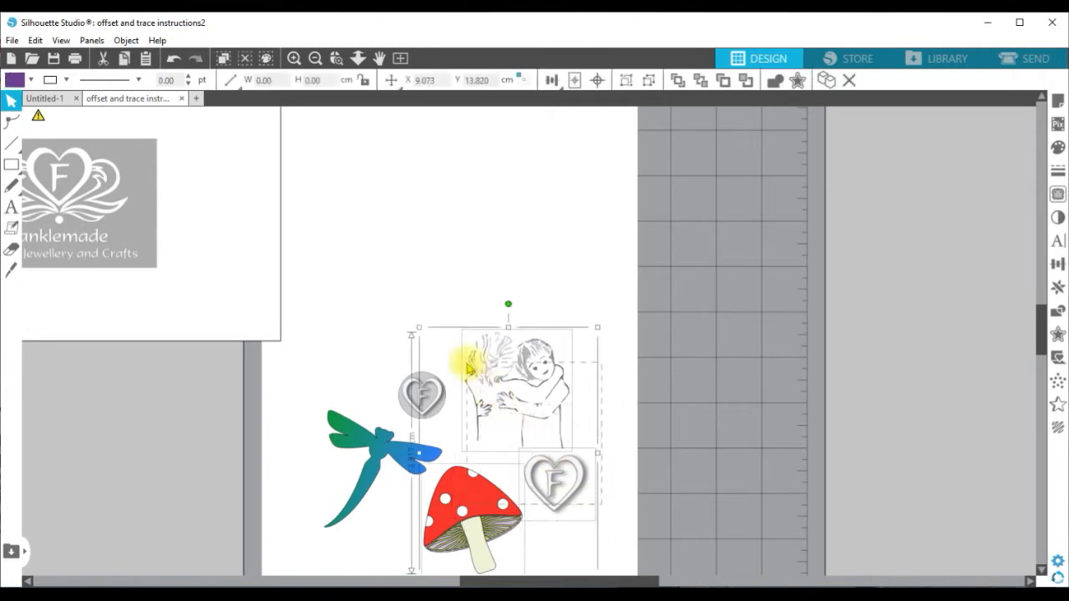
left_click_drag(530, 365, 126, 349)
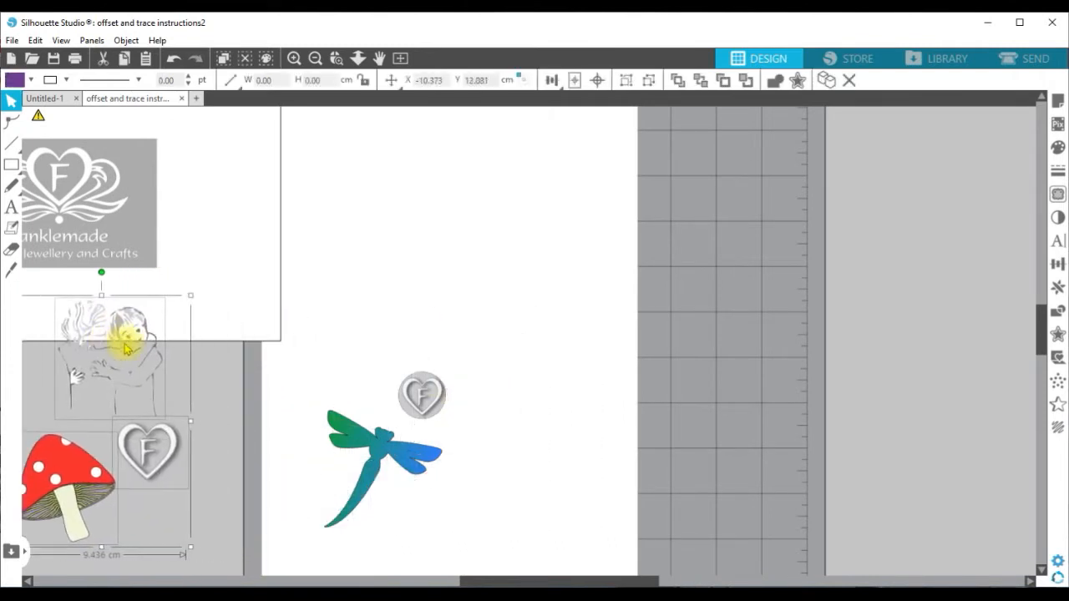
left_click(225, 467)
left_click_drag(109, 466, 559, 280)
left_click_drag(442, 389, 176, 383)
left_click(259, 272)
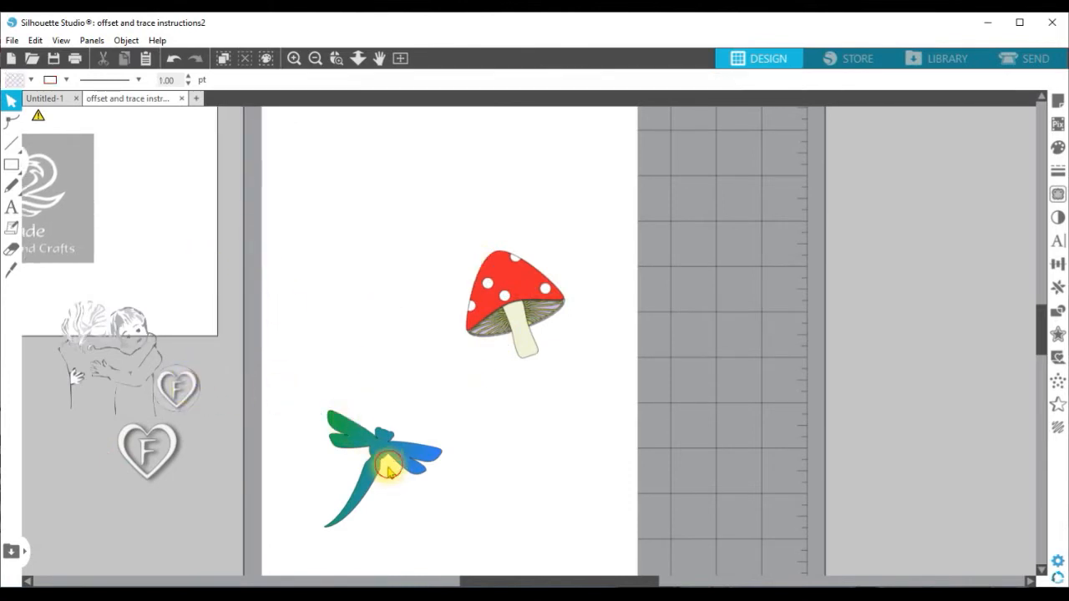
- Arrange the dragonfly and the mushroom side by side near the middle of the page
left_click_drag(388, 470, 398, 342)
left_click_drag(531, 294, 538, 343)
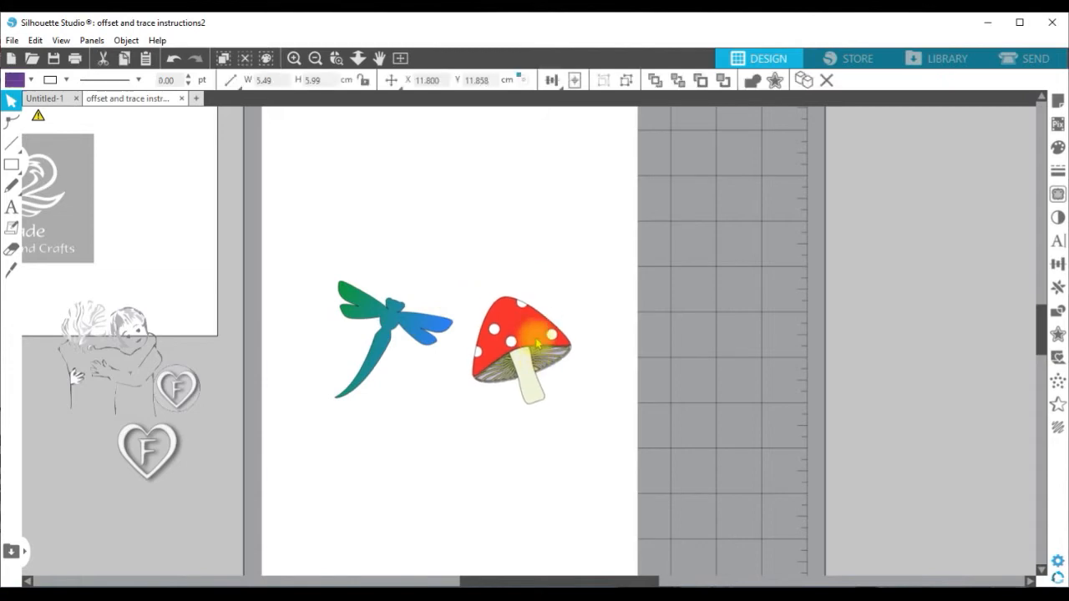
left_click(294, 59)
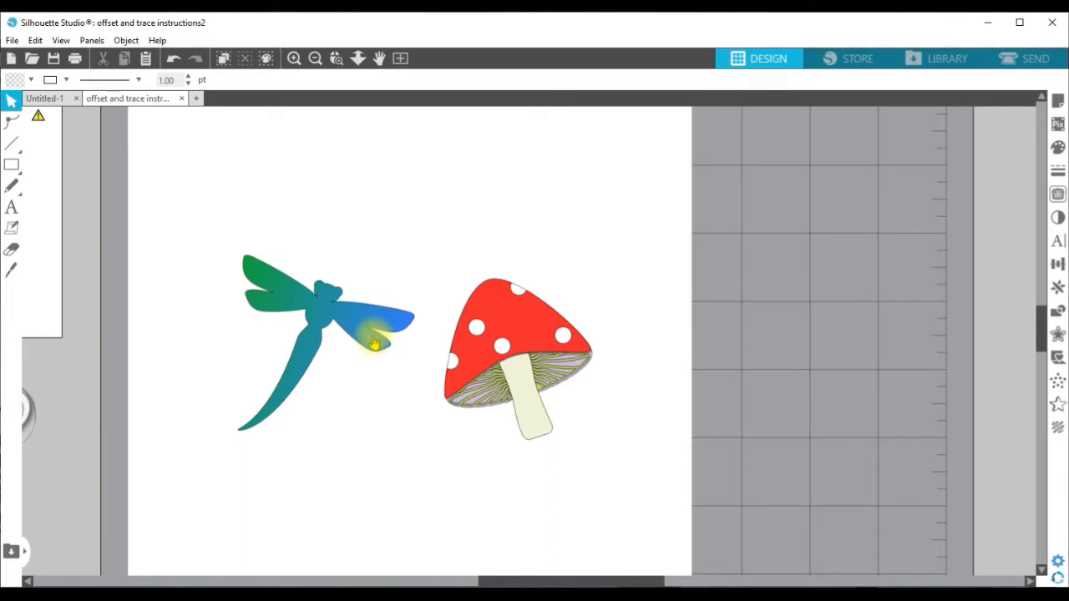
left_click(374, 342)
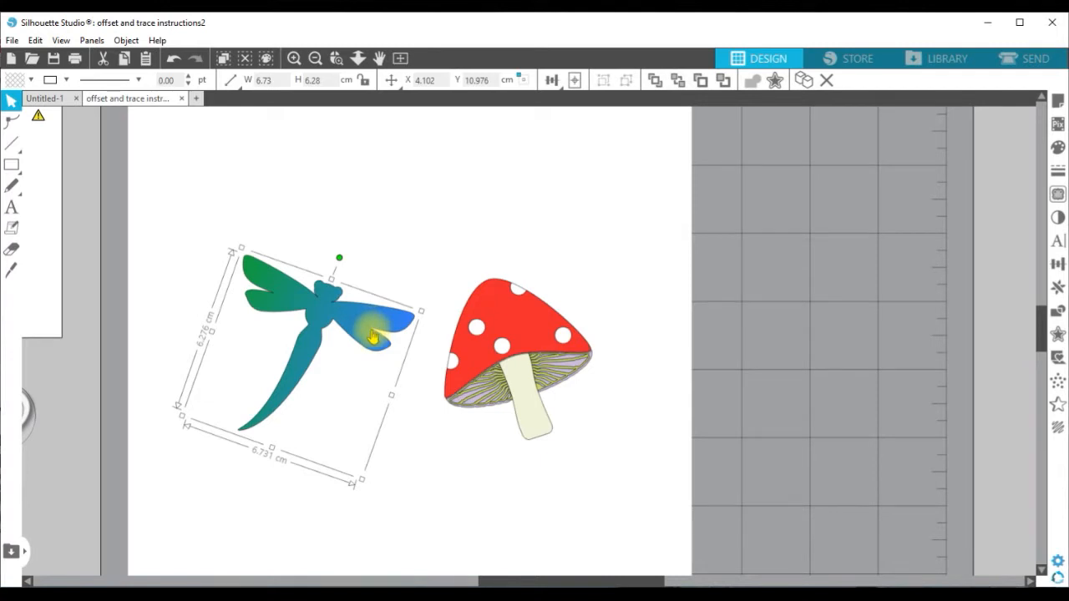
left_click(628, 435)
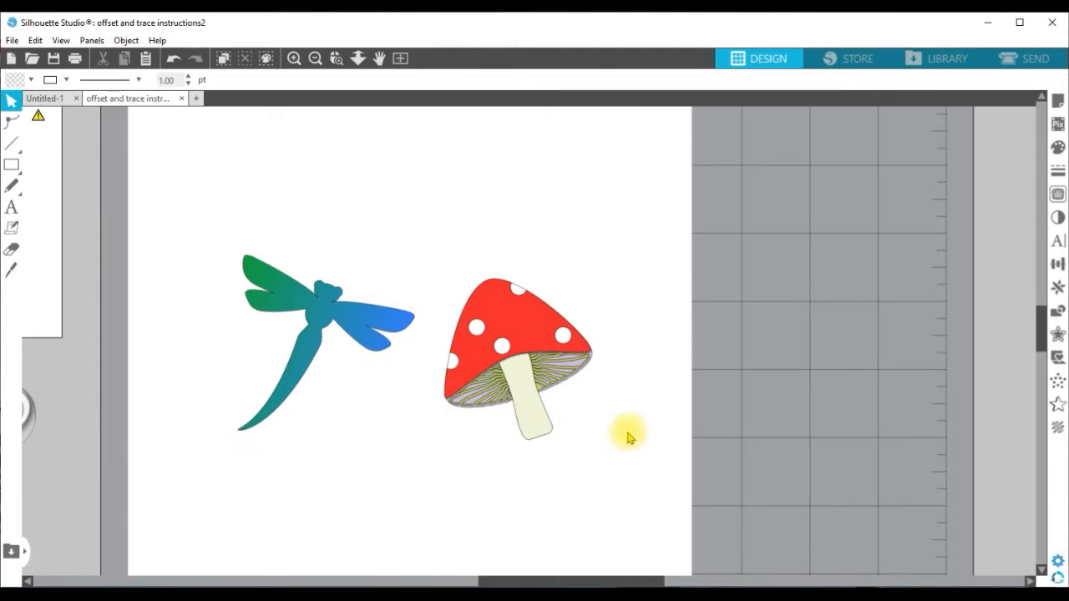
- In the send settings, set both the dragonfly and the mushroom to No Cut
left_click(1034, 60)
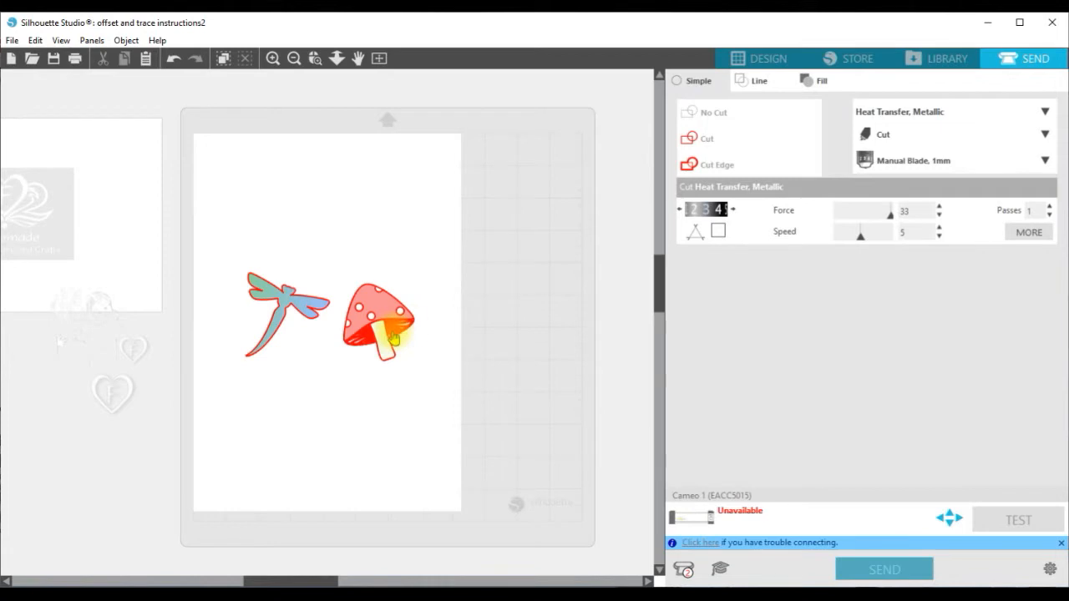
left_click(272, 59)
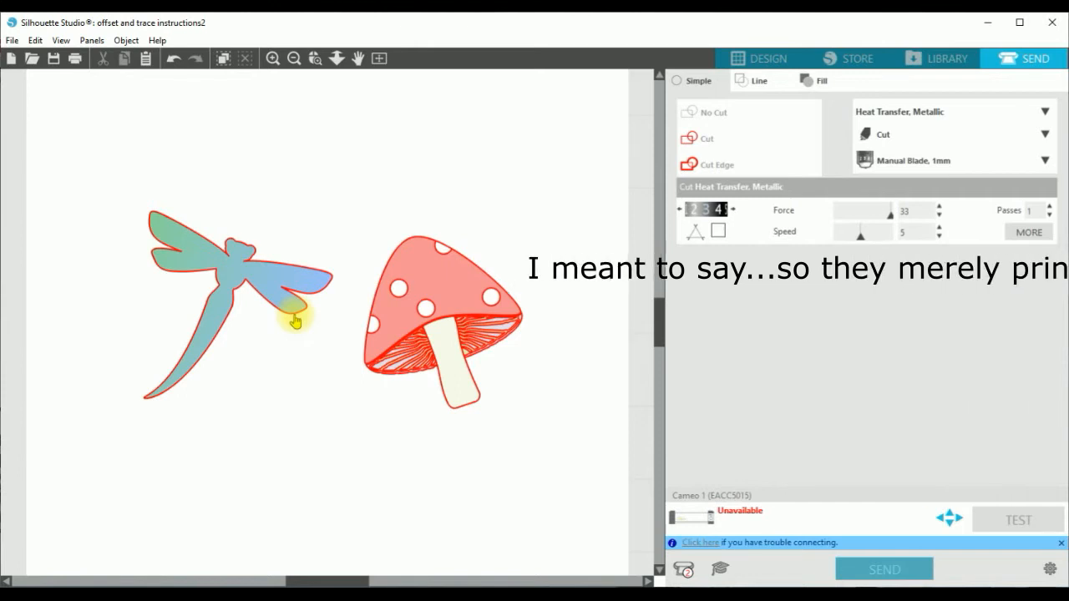
left_click_drag(131, 186, 481, 406)
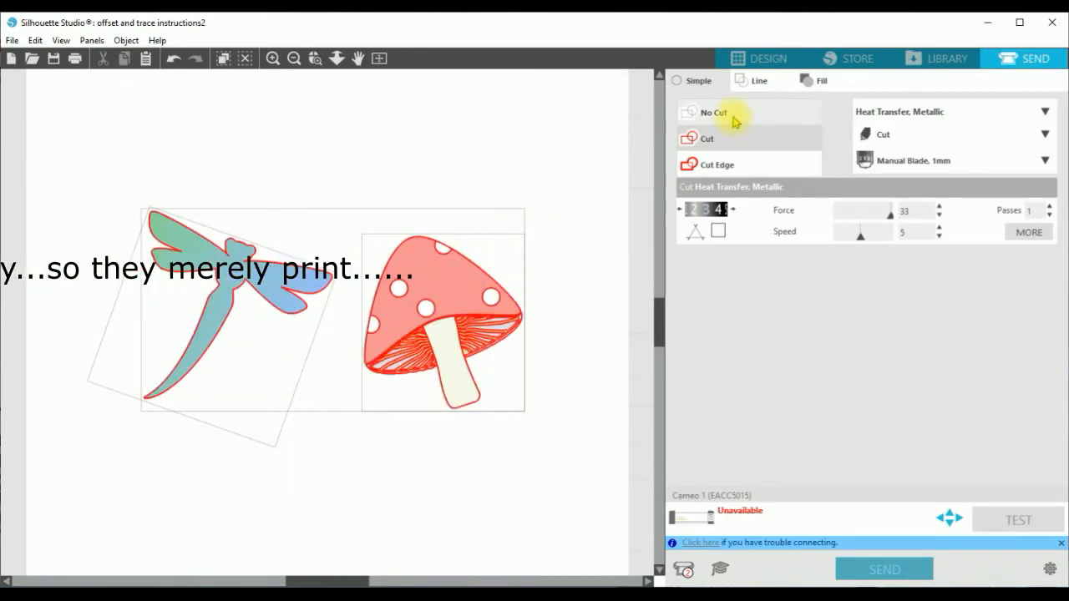
left_click(732, 119)
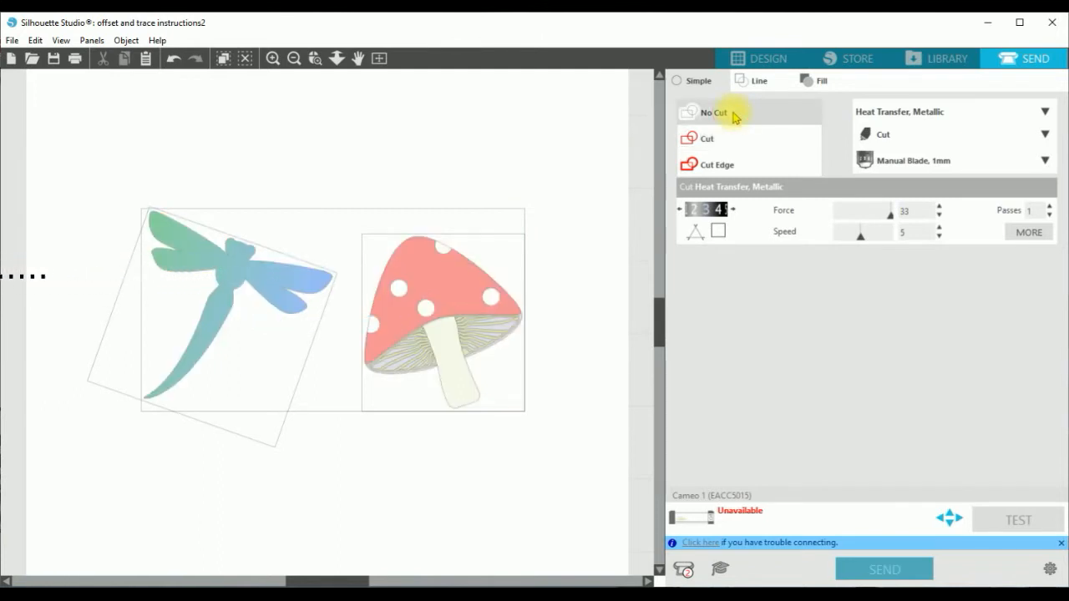
- Return to the design view and shift the dragonfly and the mushroom slightly upward on the page
left_click(762, 60)
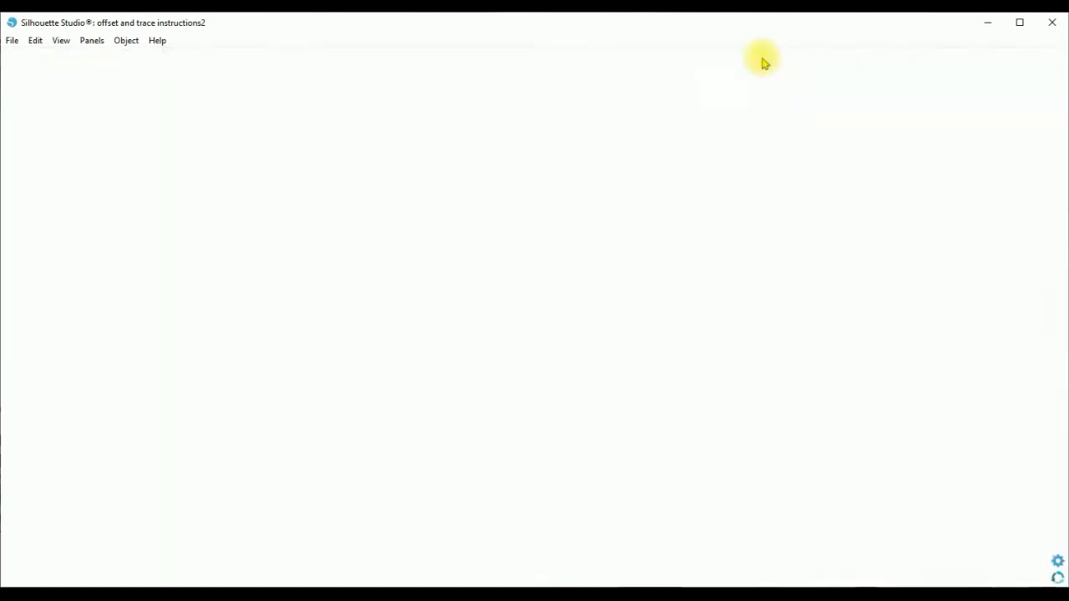
left_click(664, 256)
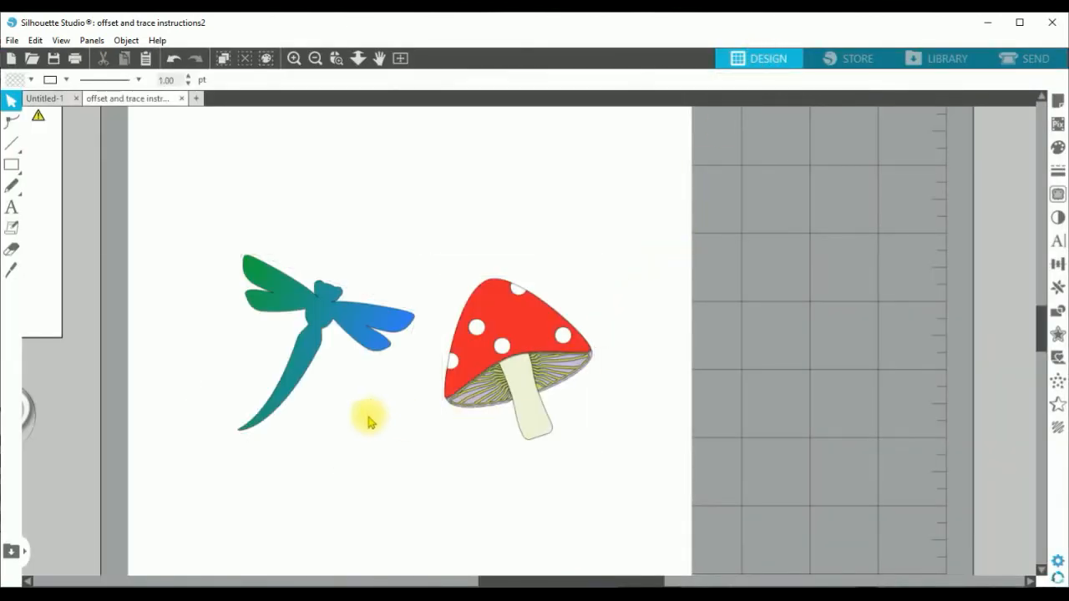
left_click_drag(365, 336, 367, 330)
left_click(504, 346)
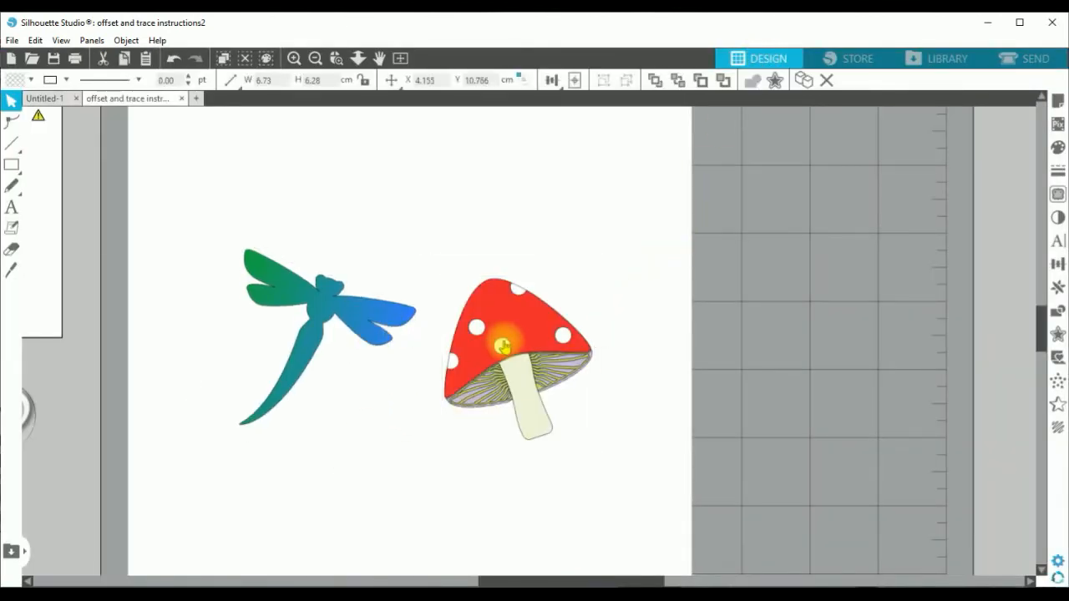
left_click_drag(527, 334, 535, 325)
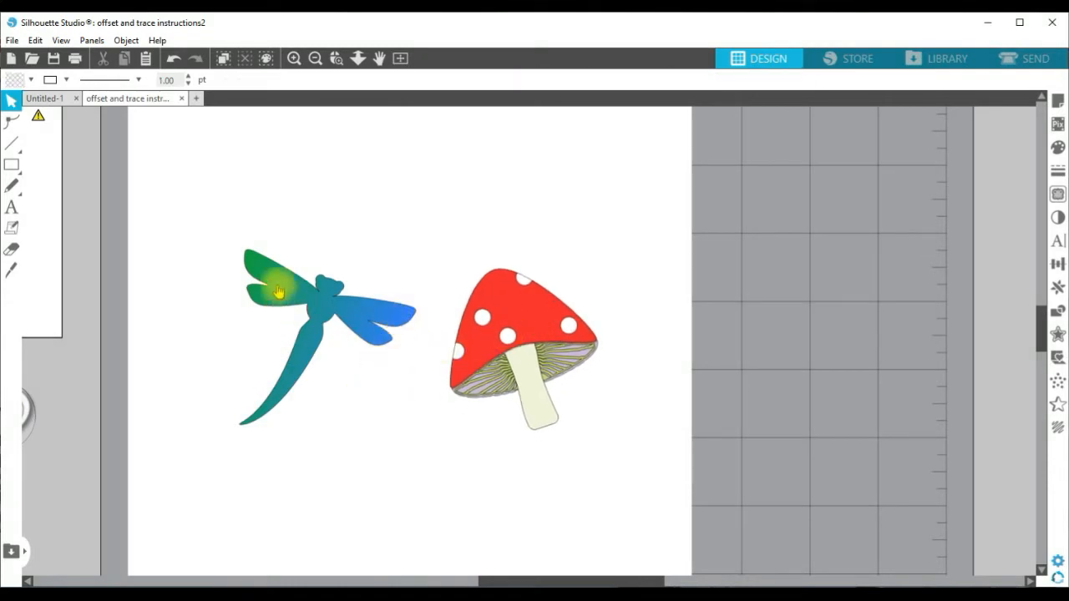
- Try an internal offset of 0.22 cm on the dragonfly and discard it
left_click(347, 322)
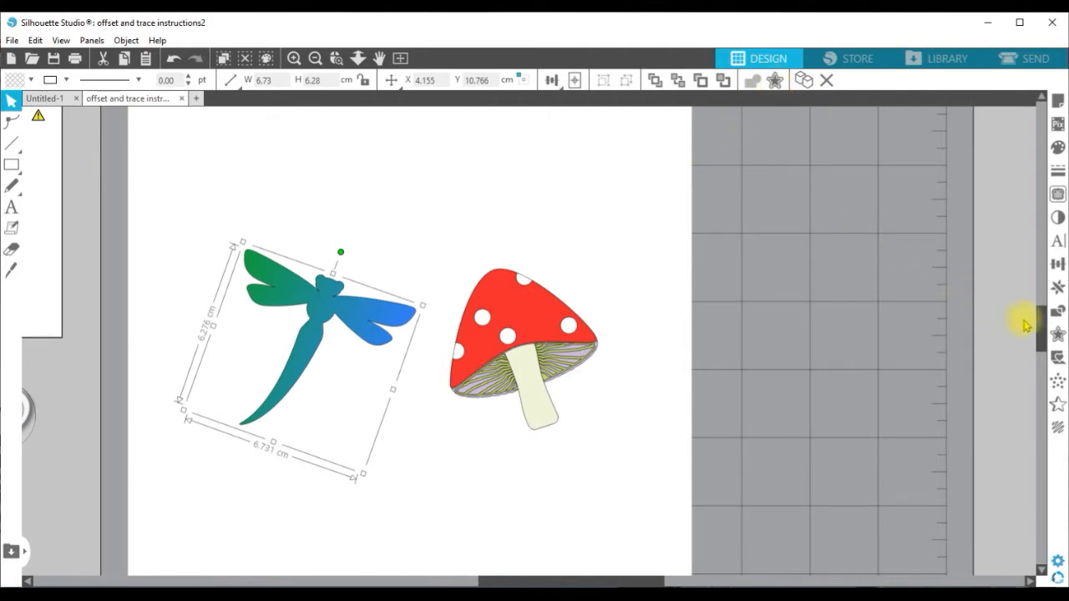
left_click(1057, 335)
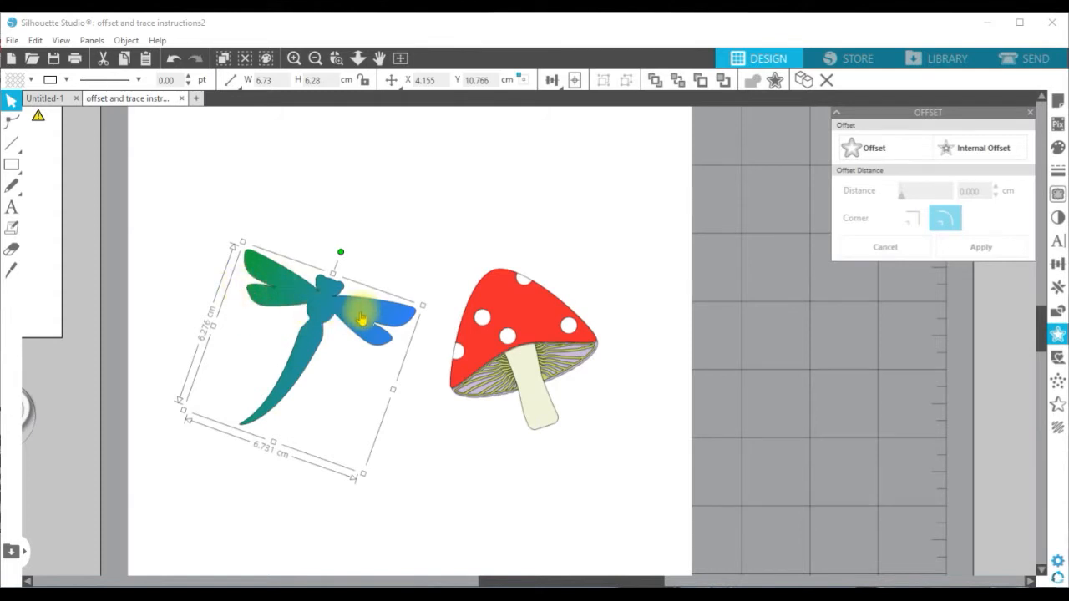
left_click(962, 150)
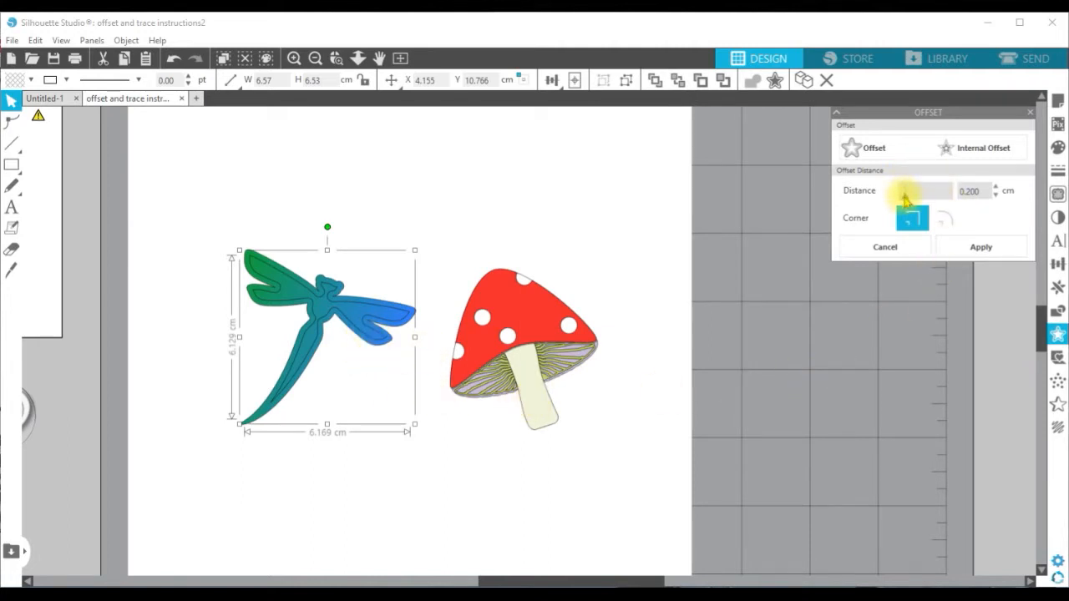
left_click_drag(905, 198, 906, 200)
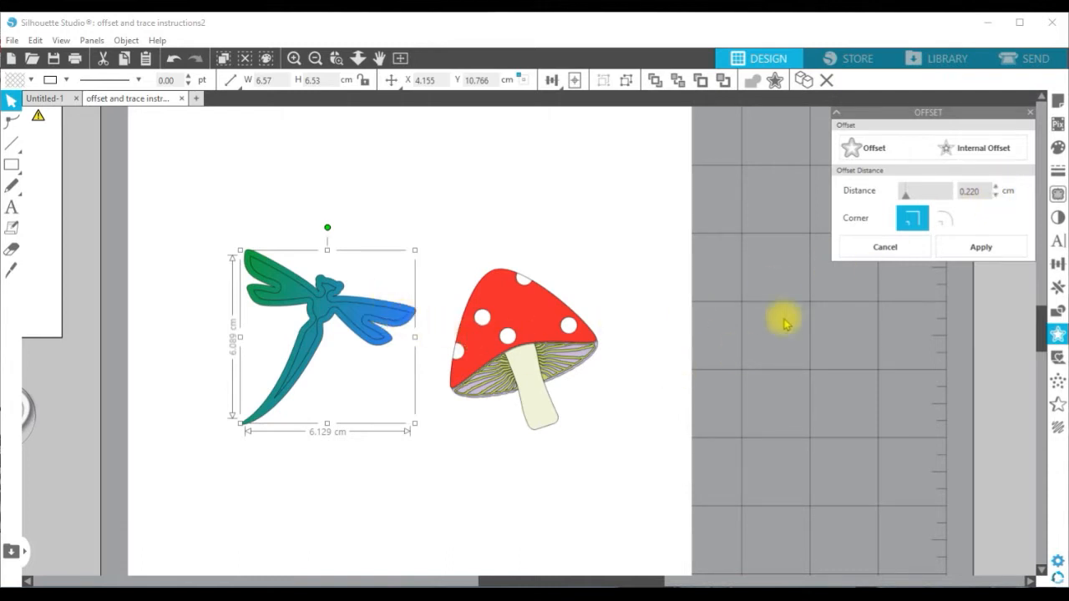
left_click(890, 248)
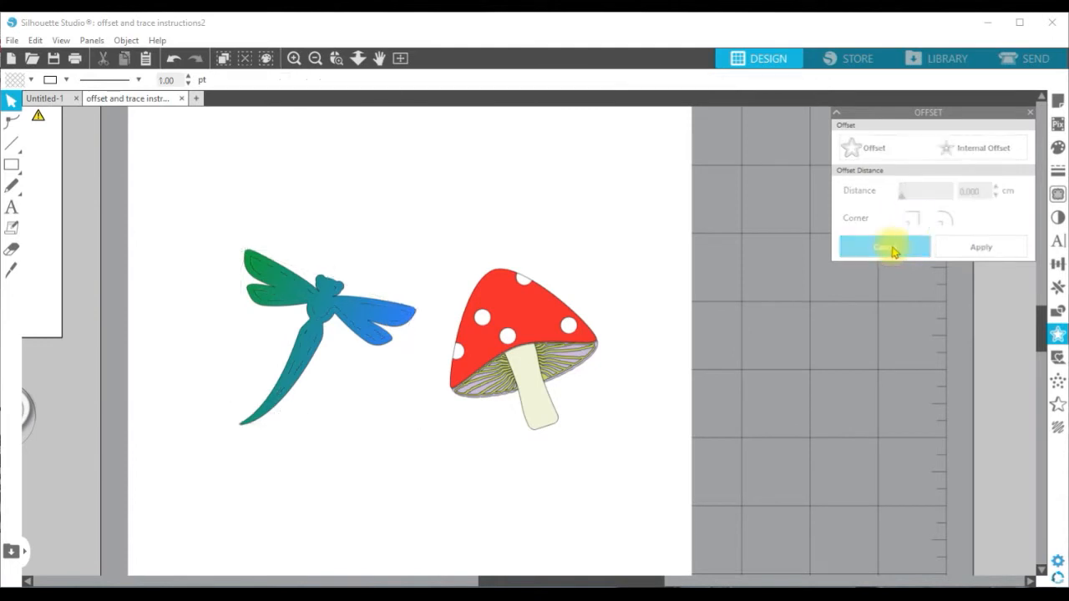
- Add an outward offset of 0.2 cm with rounded corners around the dragonfly and around the mushroom
left_click(332, 282)
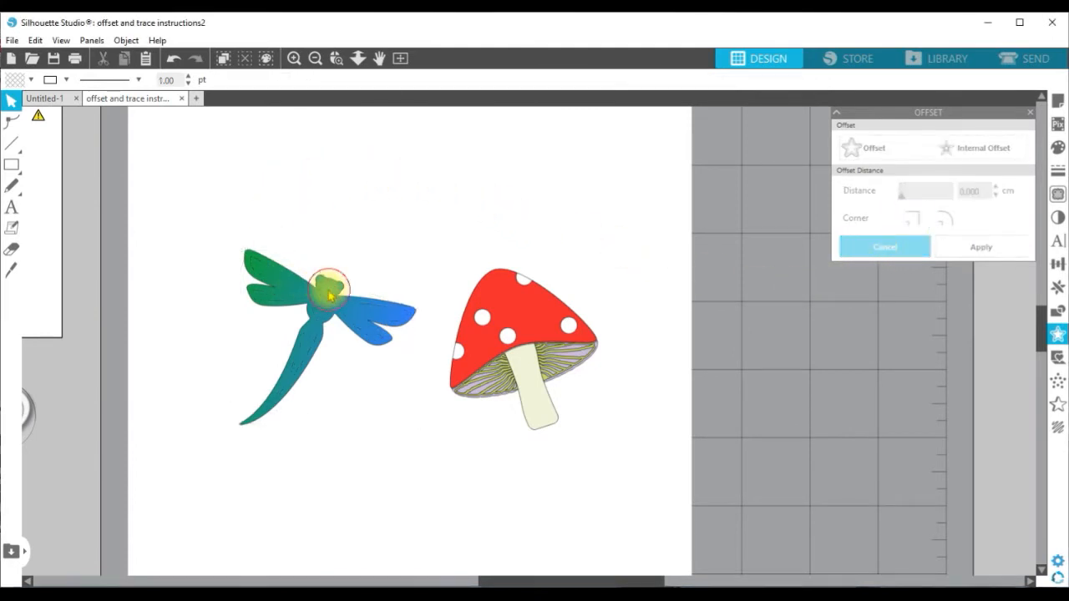
left_click(883, 154)
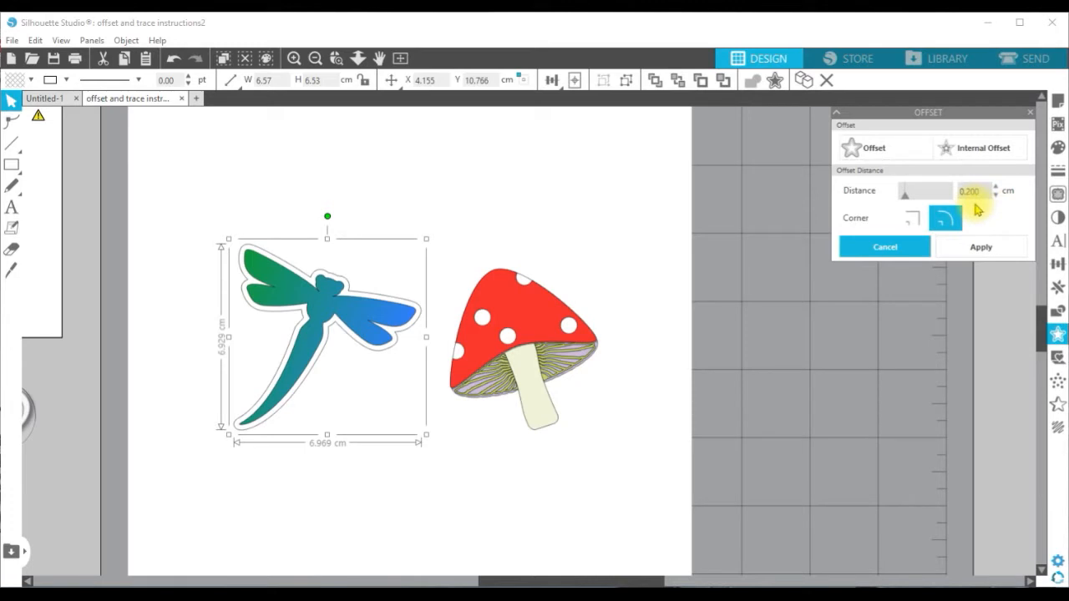
left_click(429, 455)
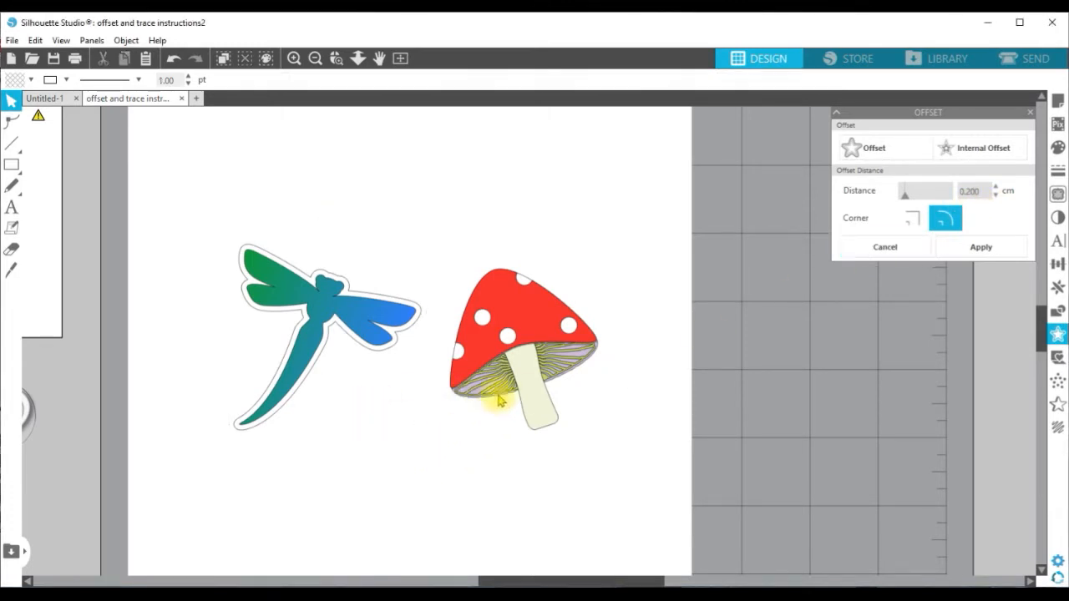
left_click(527, 326)
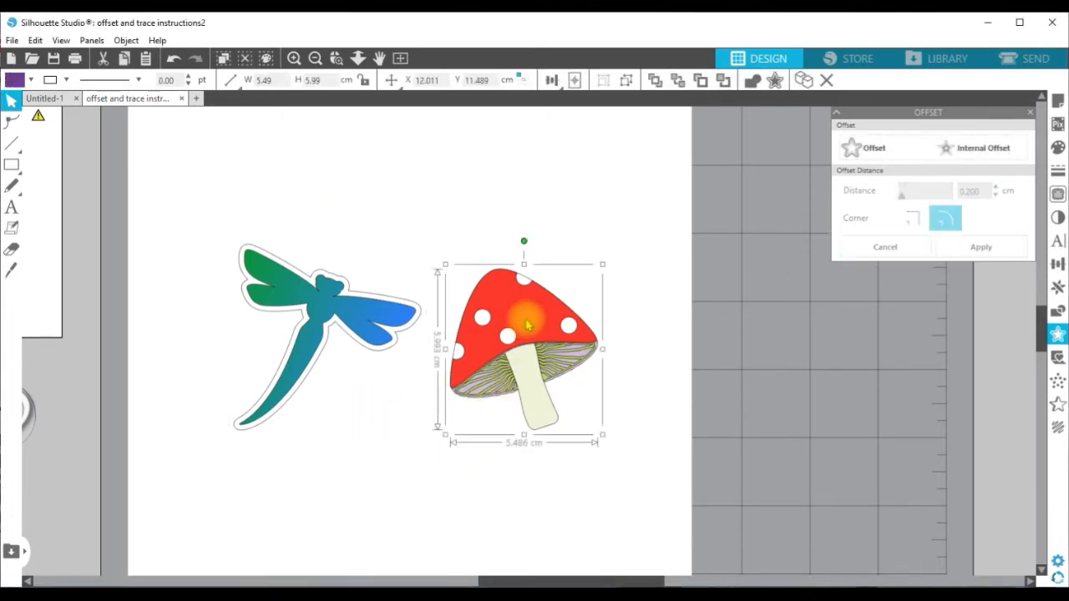
left_click(880, 148)
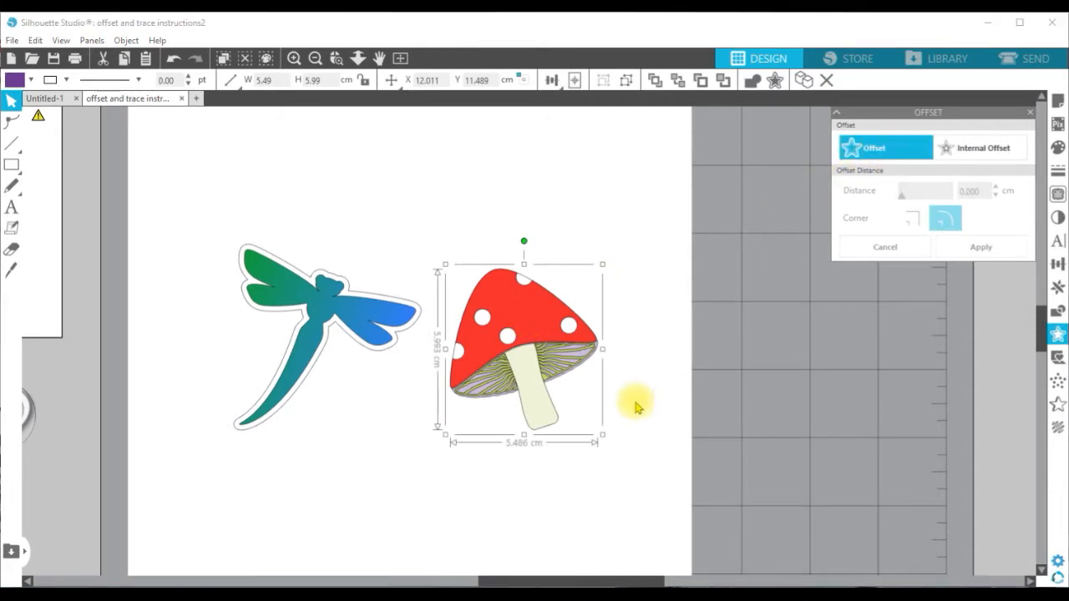
left_click(634, 407)
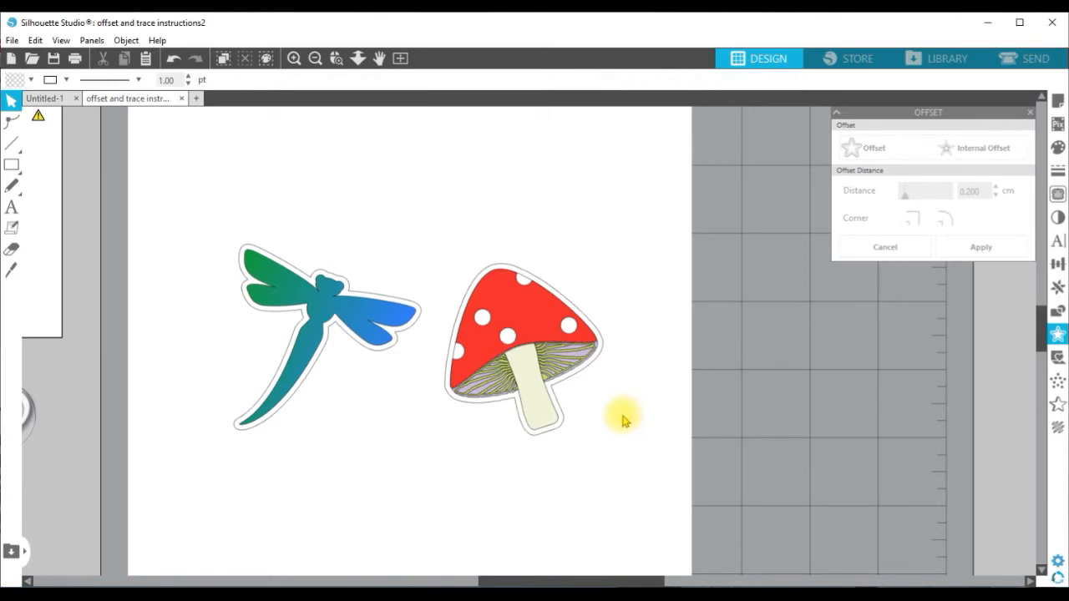
- Move the mushroom and the dragonfly off their offset outlines and fill both outlines with white
left_click_drag(551, 340, 591, 285)
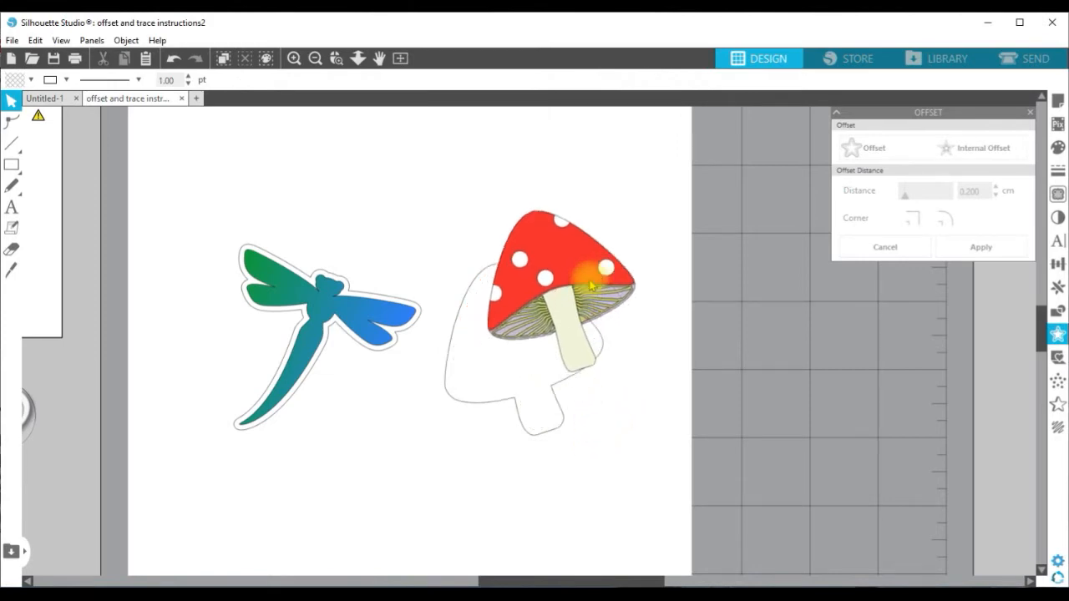
left_click_drag(382, 305, 418, 191)
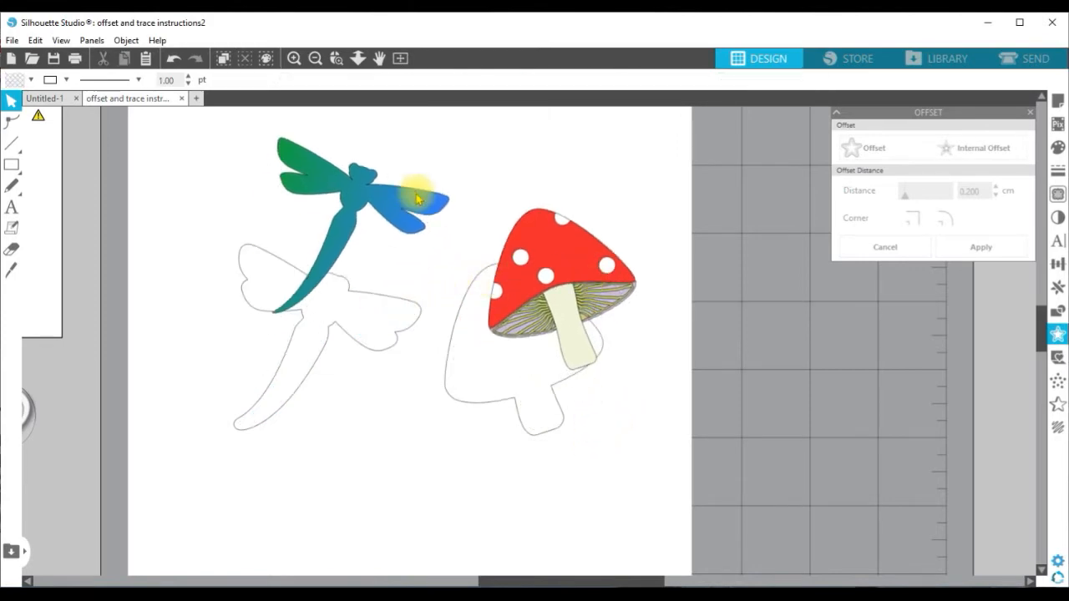
left_click(399, 300)
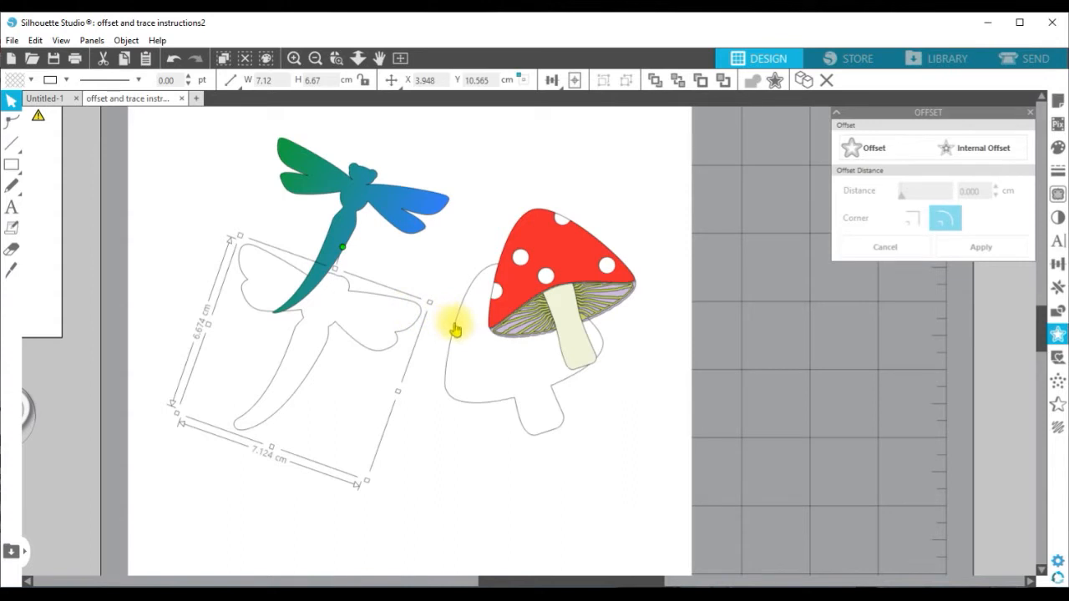
left_click(455, 328, "shift")
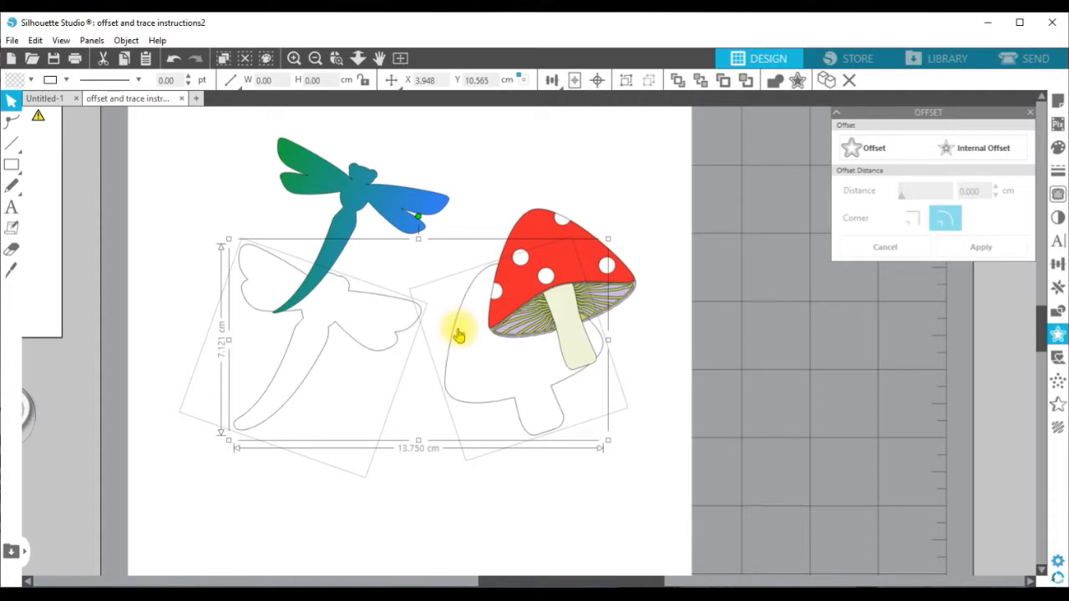
left_click(1058, 149)
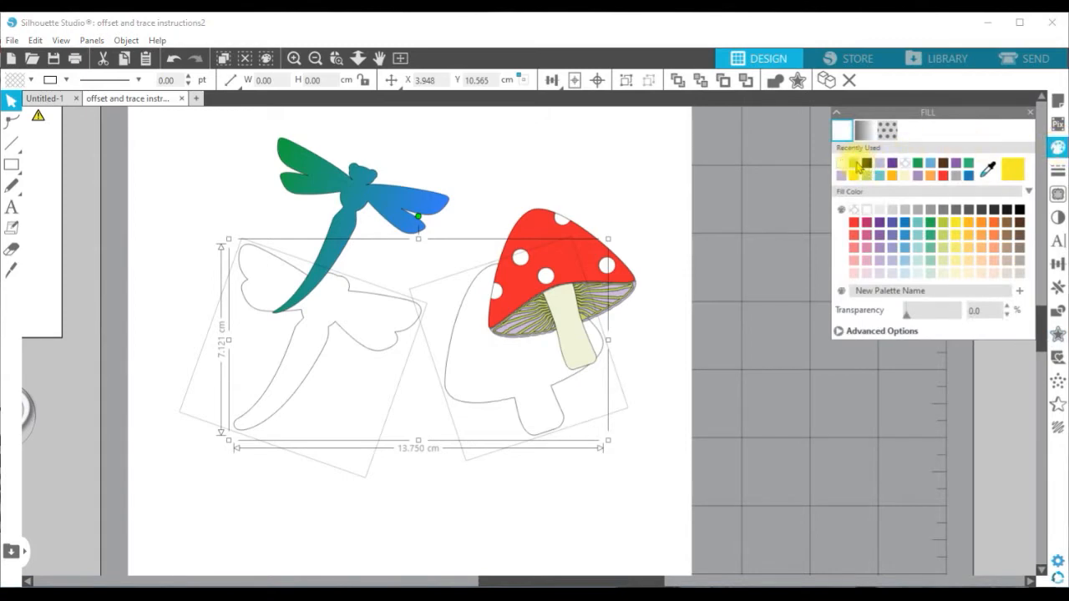
left_click(654, 208)
- Move the mushroom back onto its white outline and centre the two on each other
left_click_drag(596, 258, 558, 319)
left_click_drag(615, 457, 562, 345)
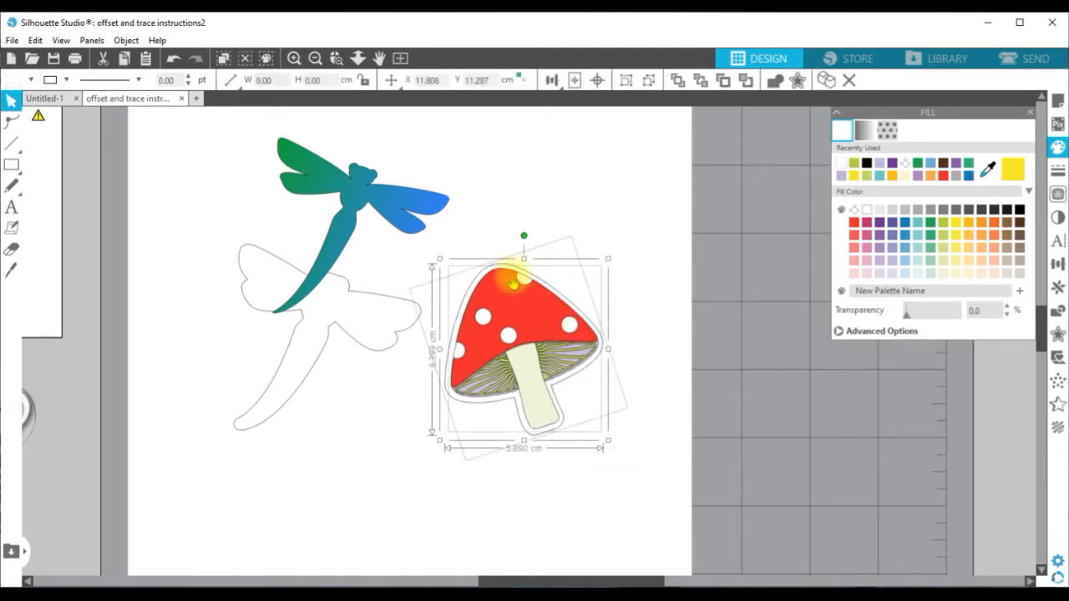
left_click(596, 81)
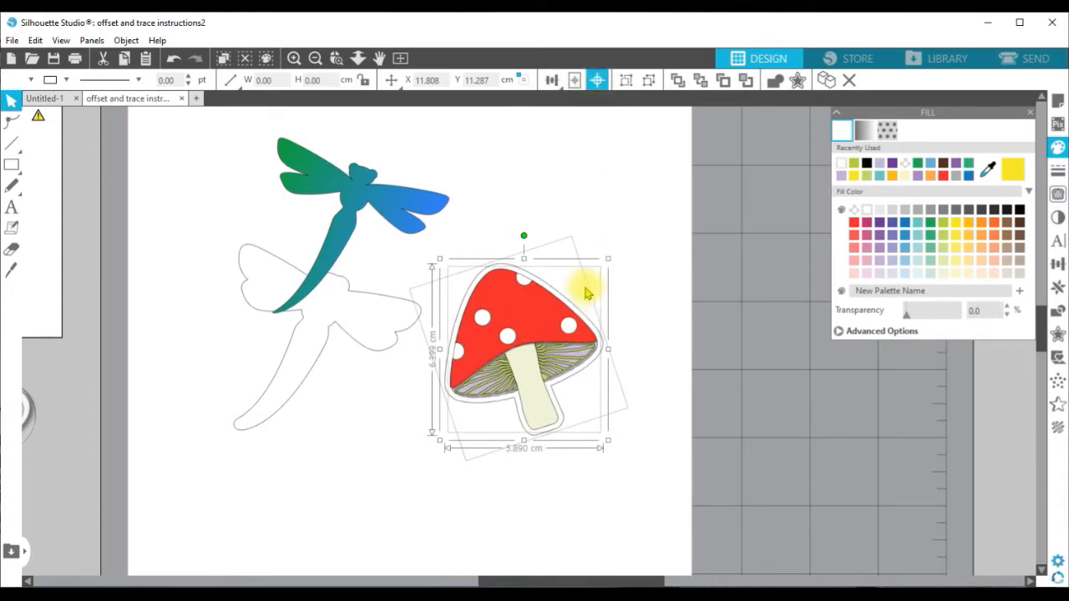
- Place the dragonfly back over its white outline and align their centres
left_click_drag(336, 187, 288, 306)
left_click_drag(222, 230, 337, 371)
left_click(597, 80)
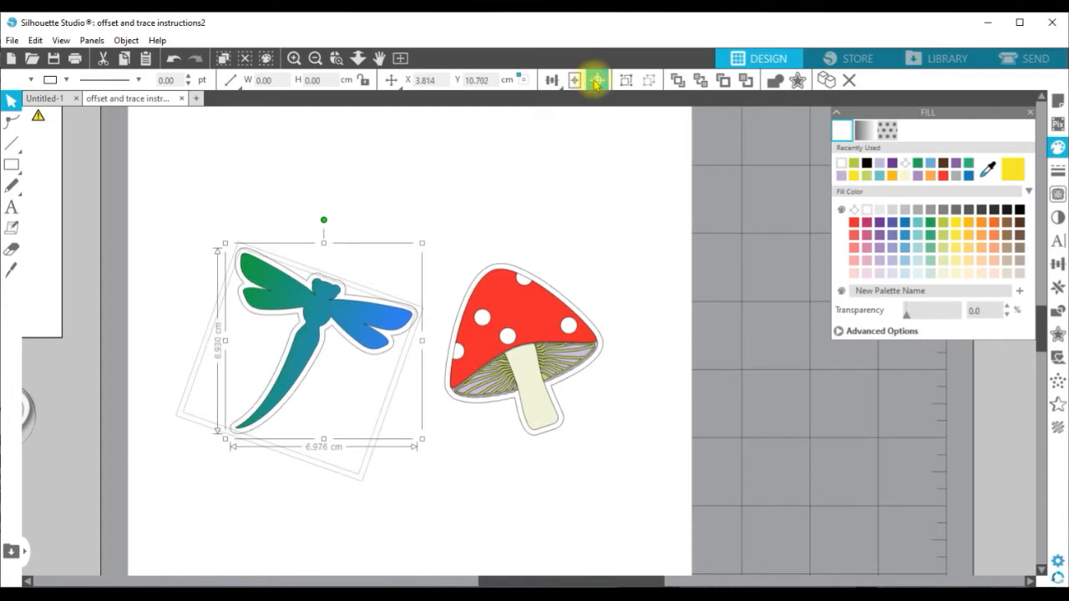
left_click(626, 179)
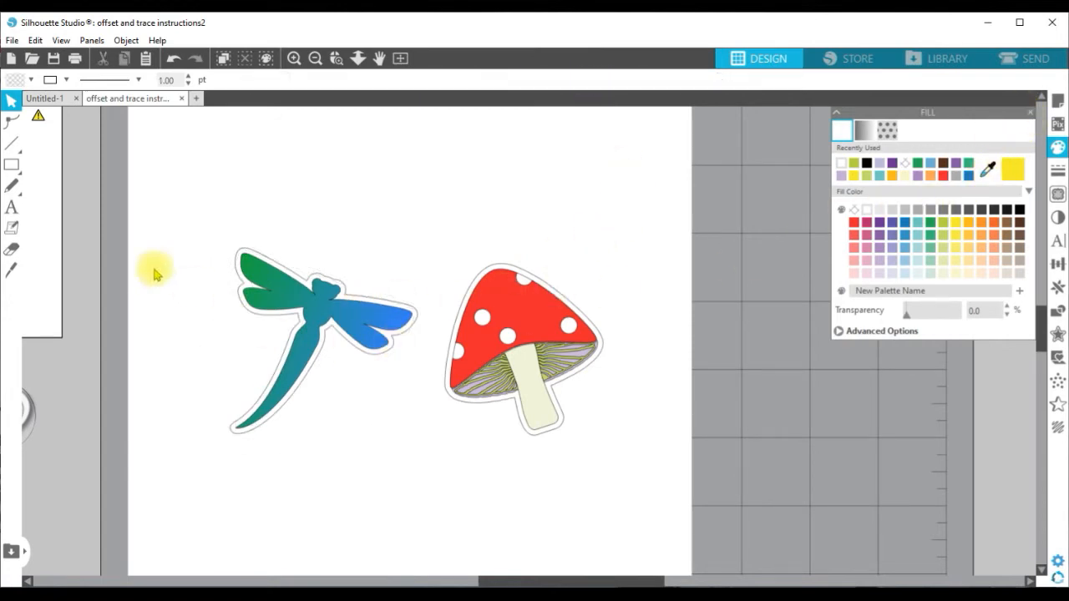
- Place a lime-green filled rectangle about 18.6 by 11.7 cm behind the dragonfly and the mushroom
left_click(16, 170)
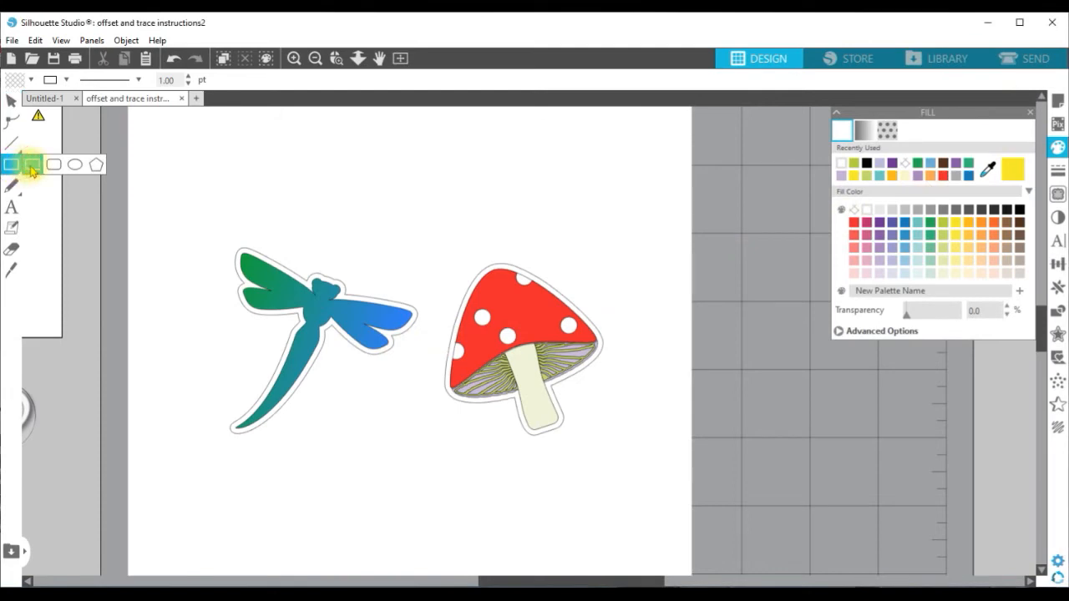
mouse_move(142, 161)
left_mouse_down()
mouse_move(239, 348)
mouse_move(556, 465)
mouse_move(642, 476)
left_mouse_up()
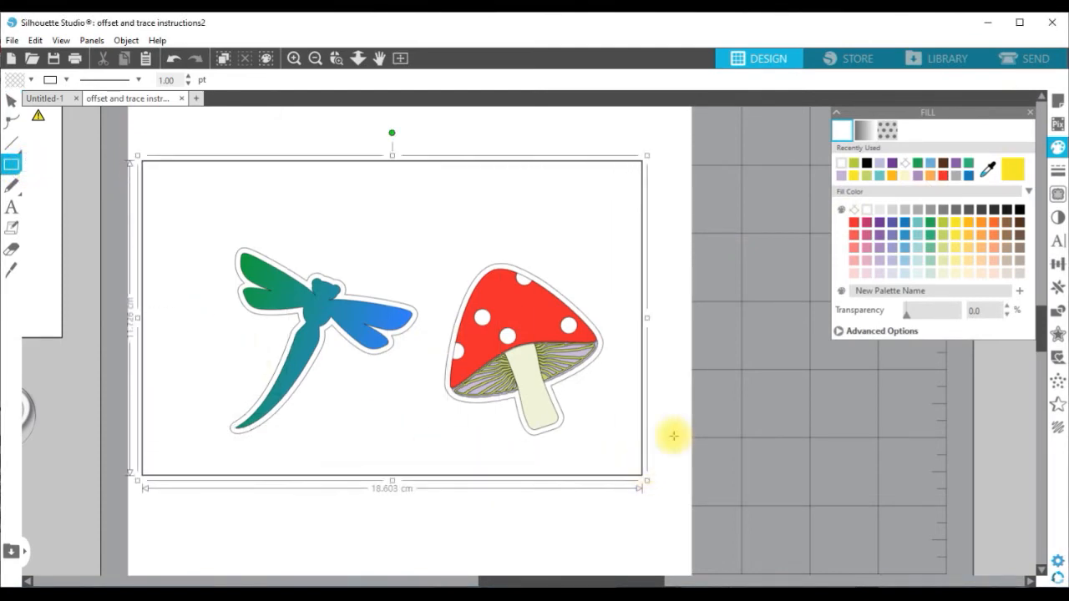
left_click(944, 224)
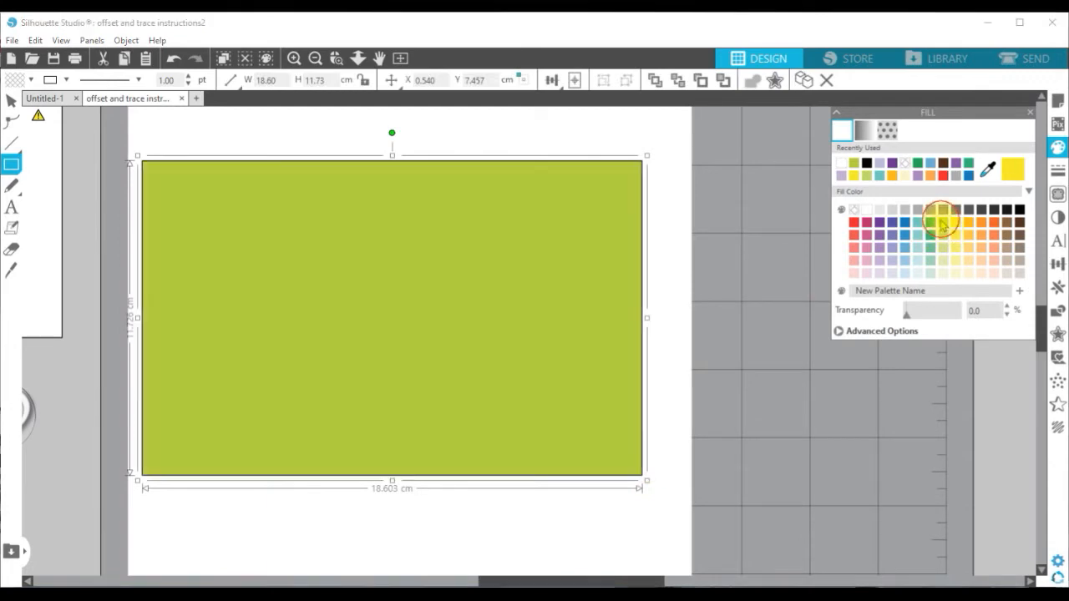
right_click(534, 267)
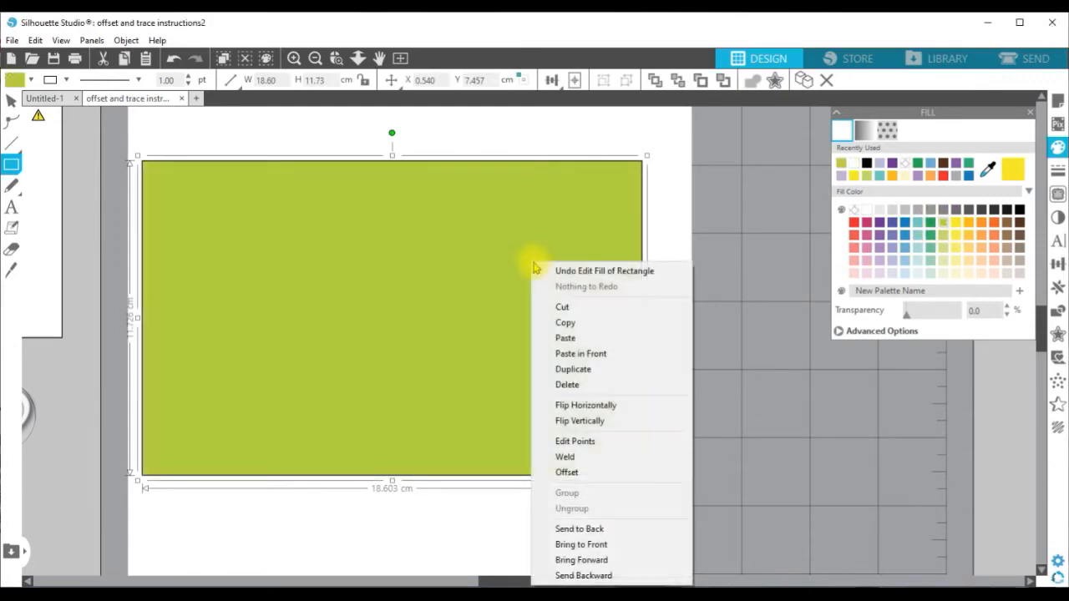
left_click(612, 529)
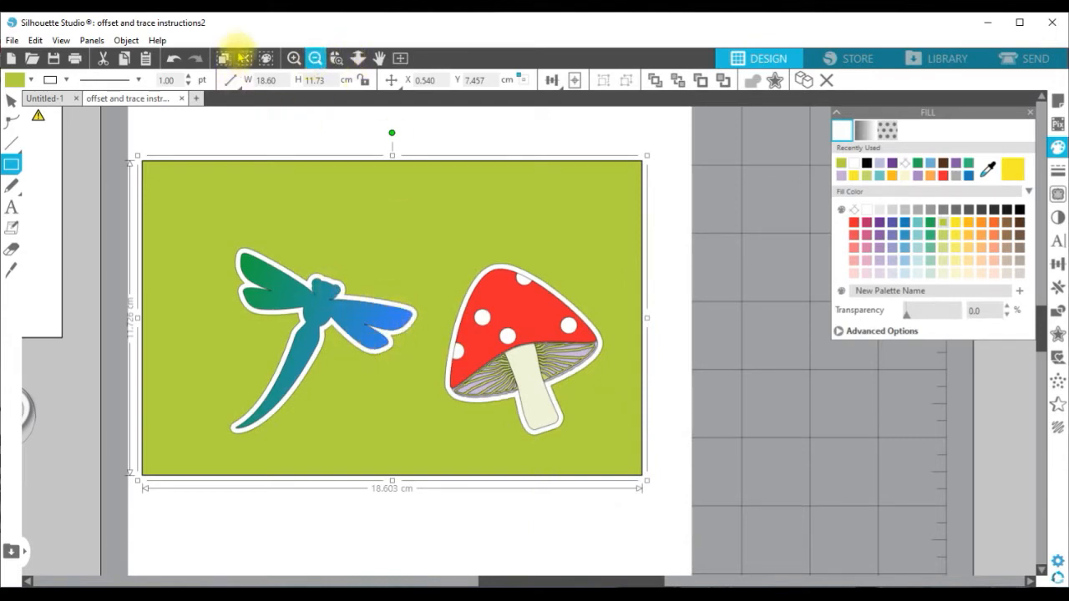
- Move the green rectangle off the white page onto the empty area beside it
left_click(11, 100)
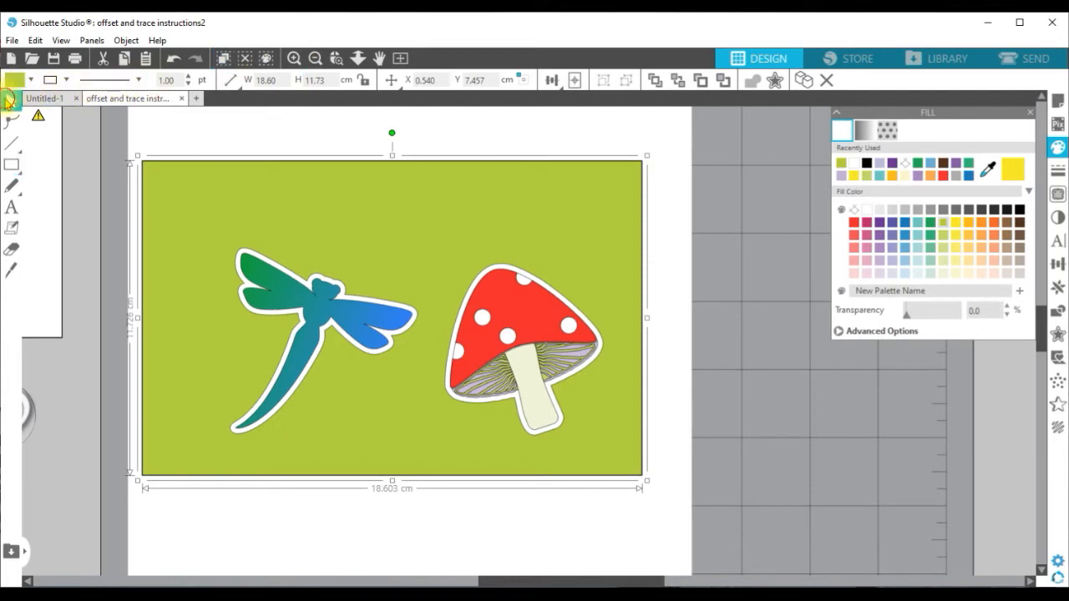
left_click(169, 171)
left_click_drag(194, 181, 709, 231)
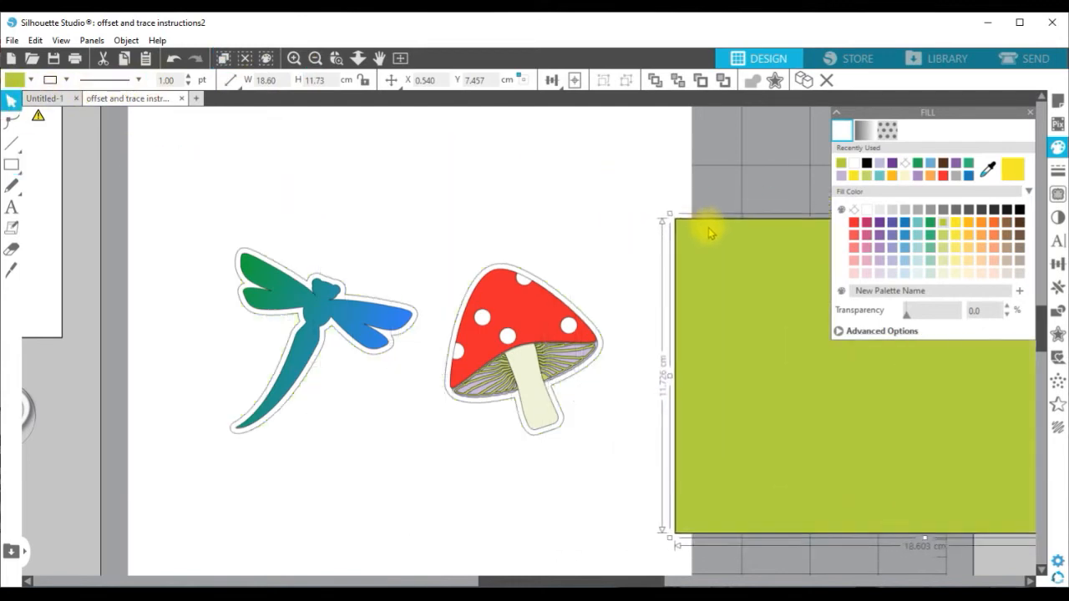
left_click(453, 230)
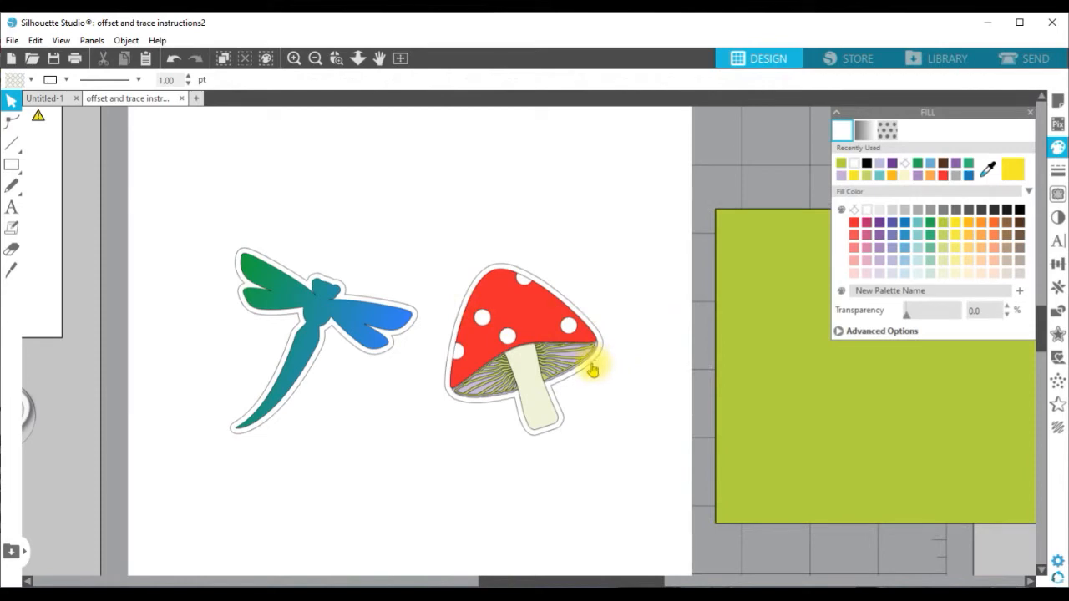
- Switch to the send setup and set the mushroom's offset outline to Cut
left_click(593, 370)
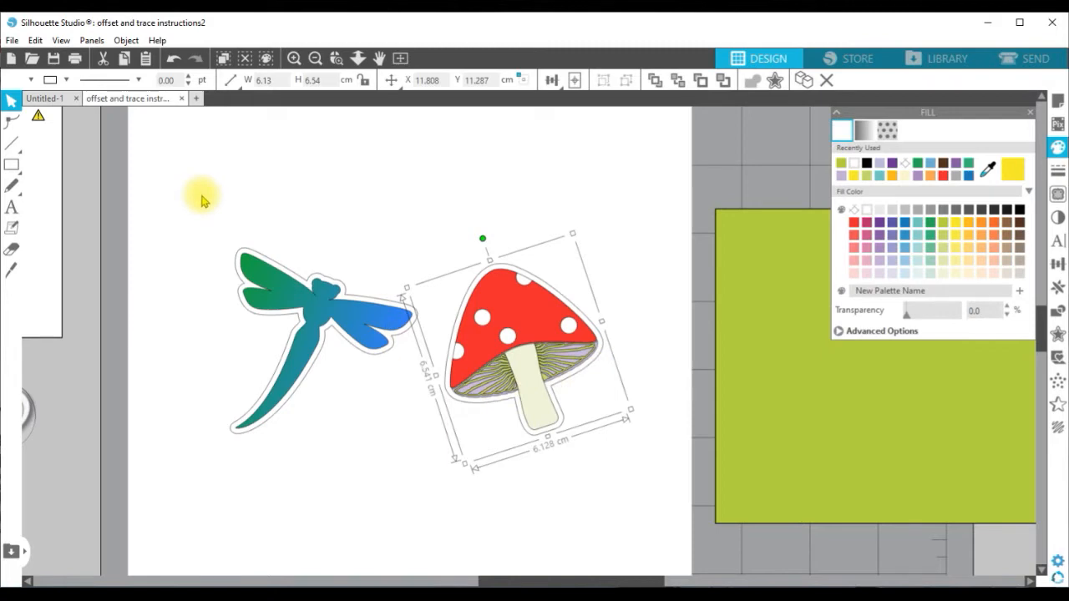
left_click(511, 192)
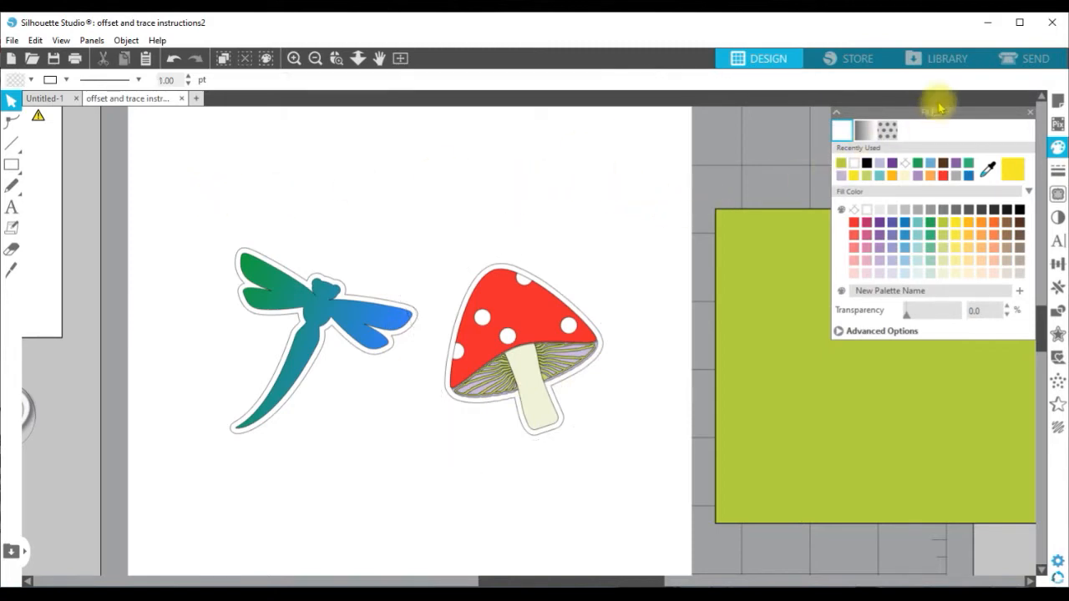
left_click(1026, 59)
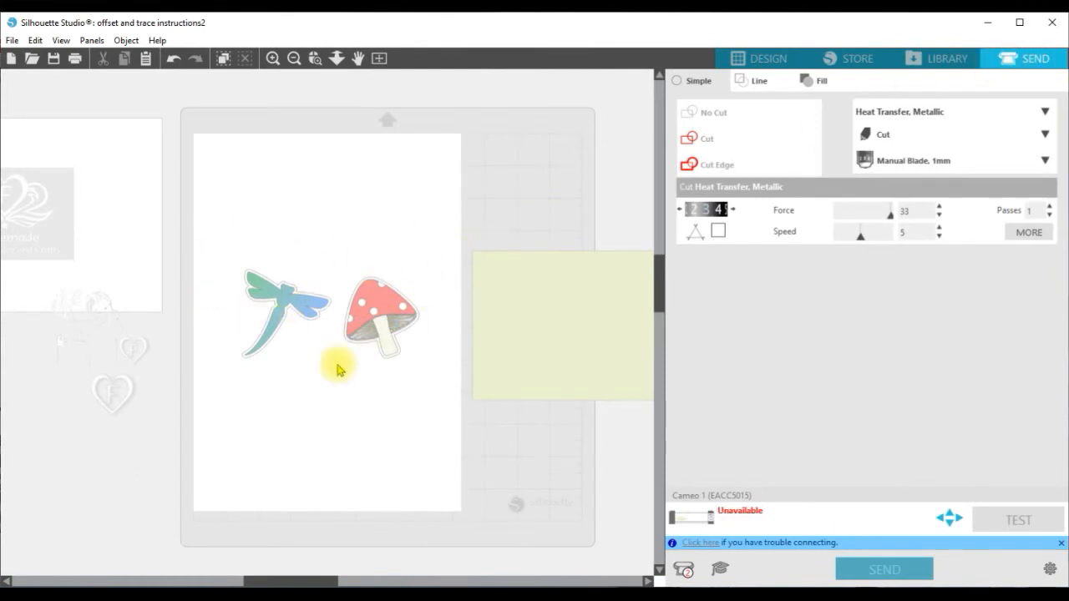
left_click(273, 59)
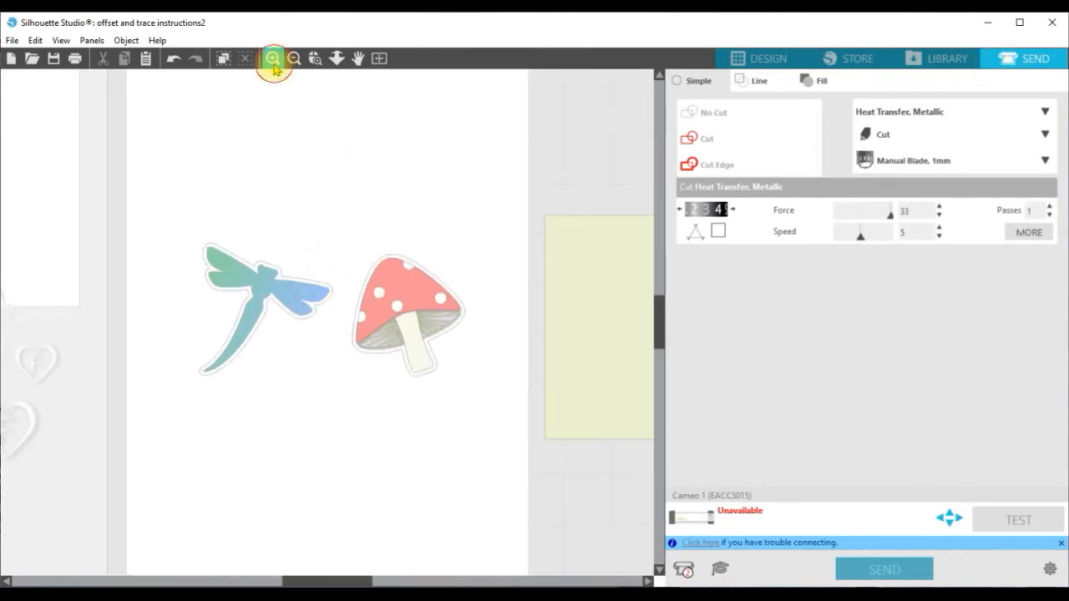
left_click(273, 58)
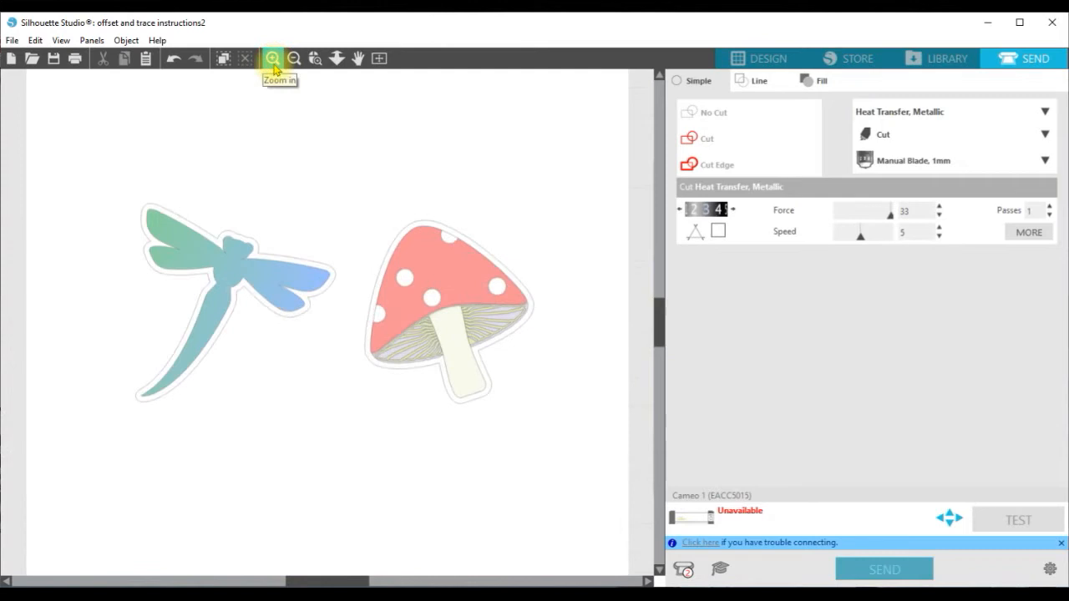
left_click(473, 247)
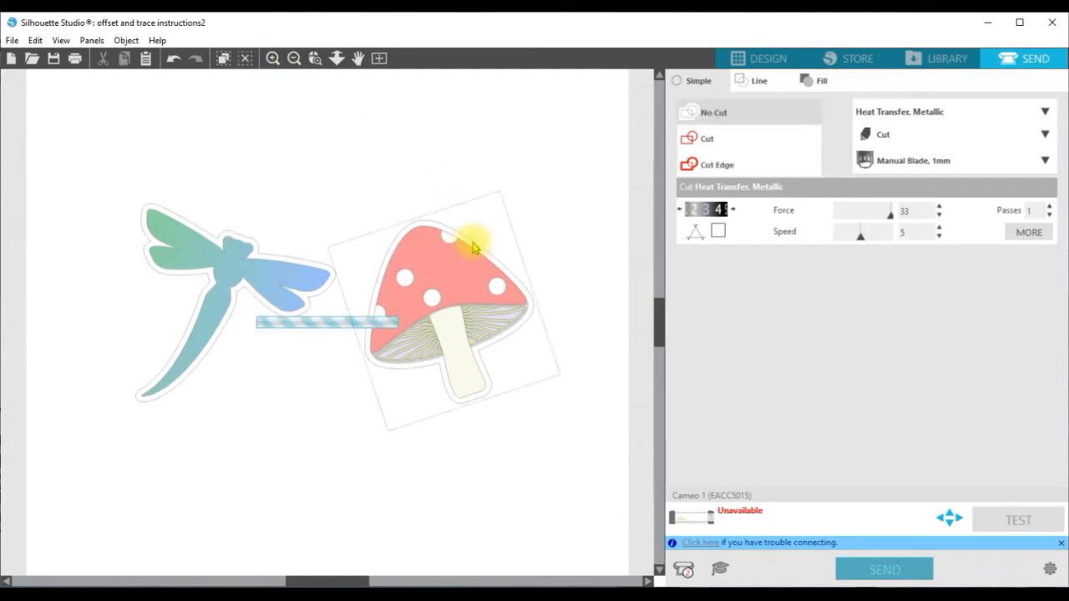
left_click_drag(478, 245, 480, 244)
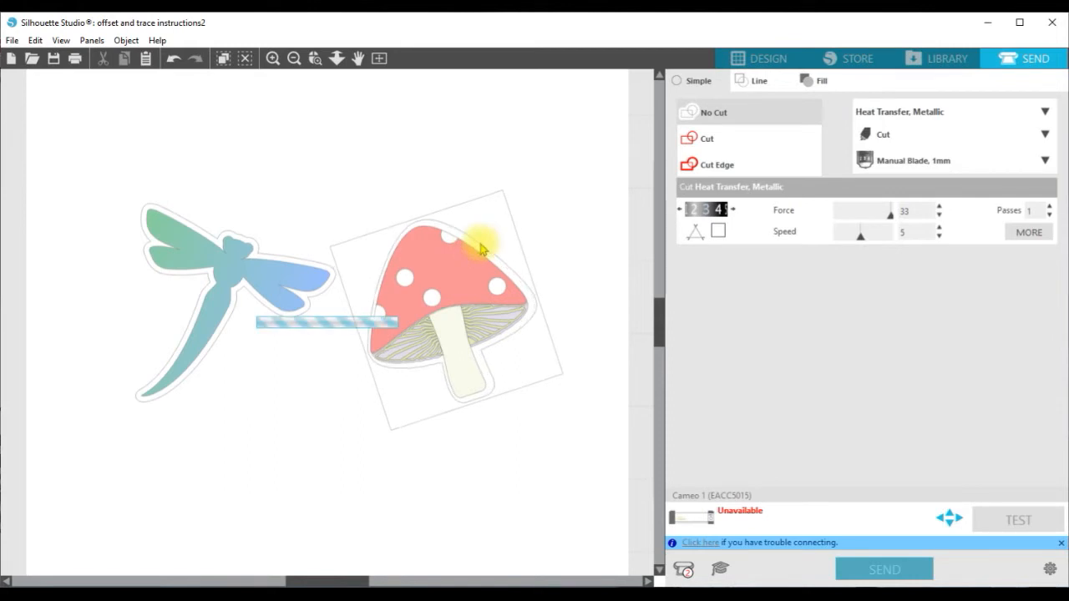
left_click(174, 60)
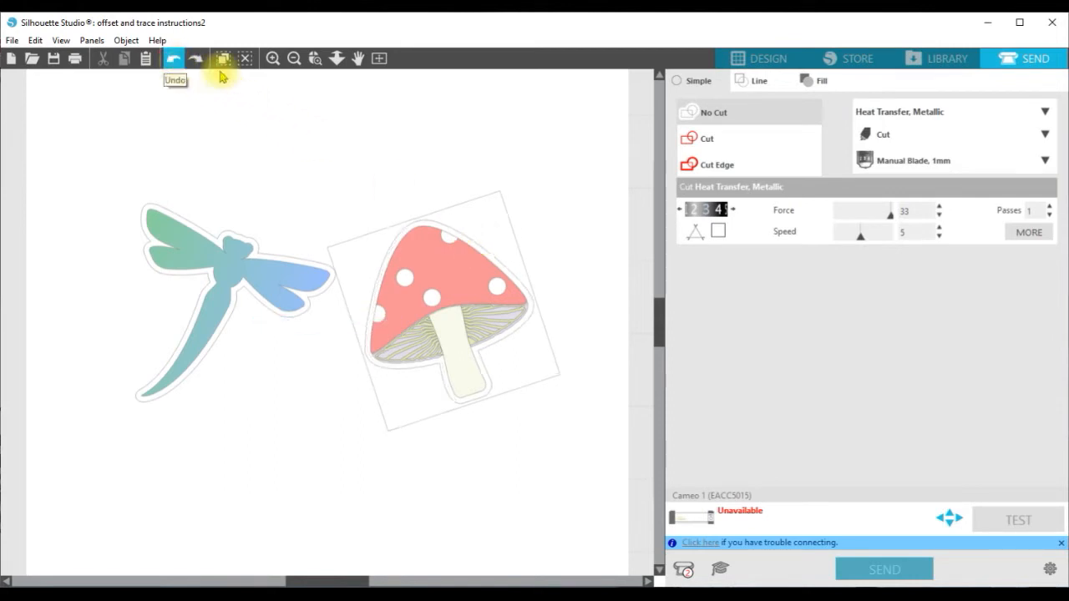
left_click(708, 139)
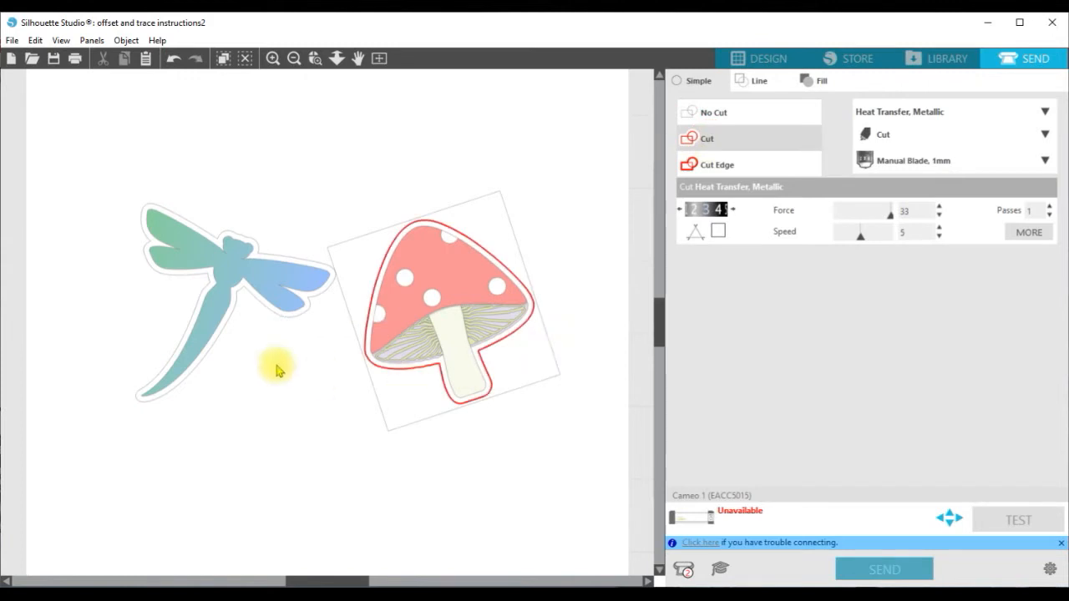
- Set the dragonfly's offset outline to Cut
left_click(282, 321)
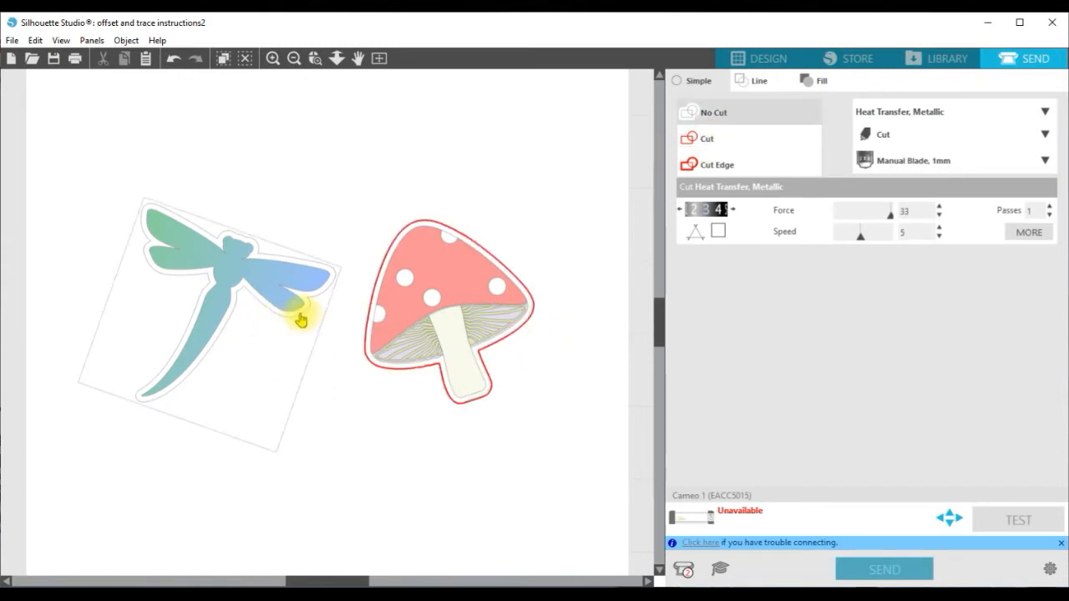
left_click_drag(301, 315, 302, 316)
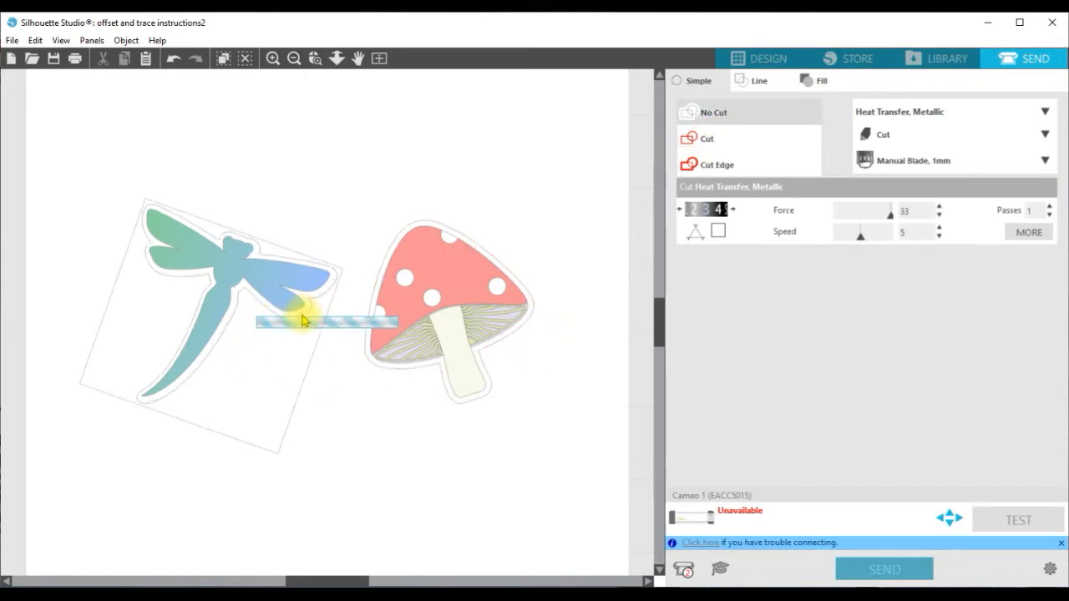
left_click(176, 58)
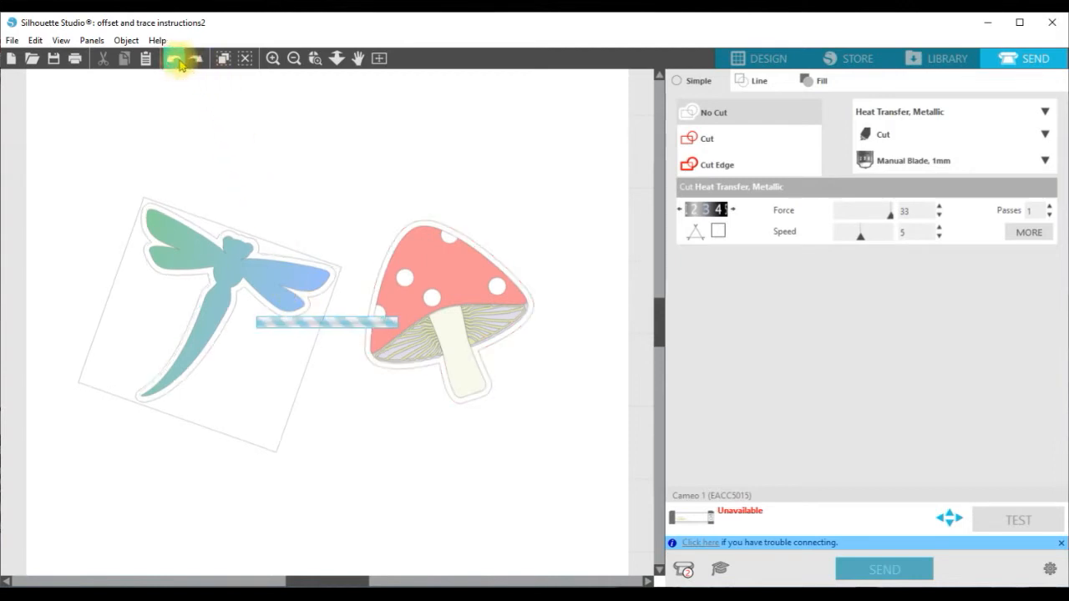
left_click(705, 141)
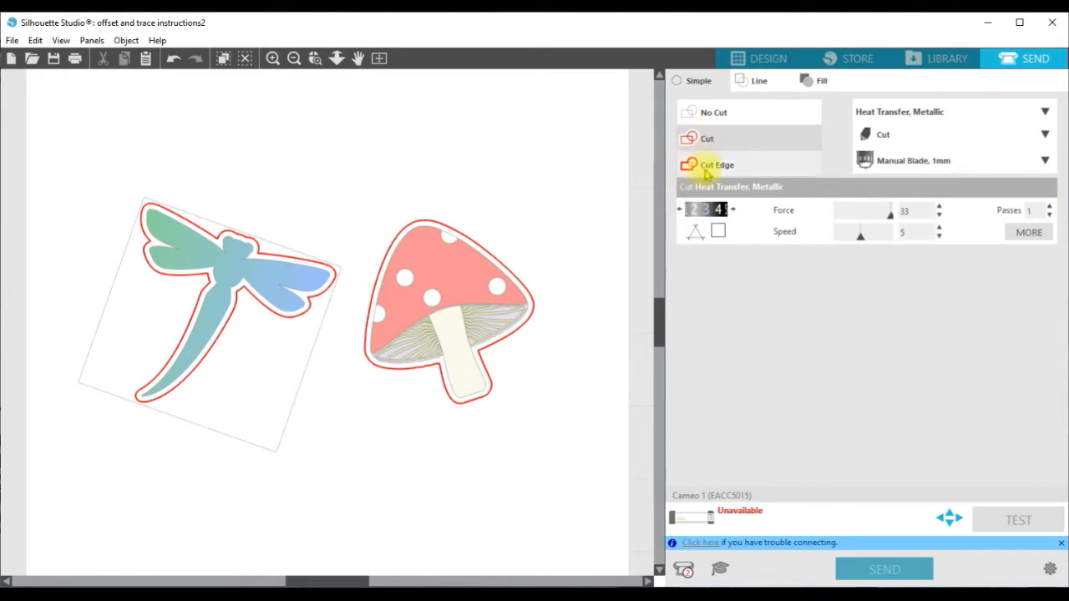
left_click(557, 347)
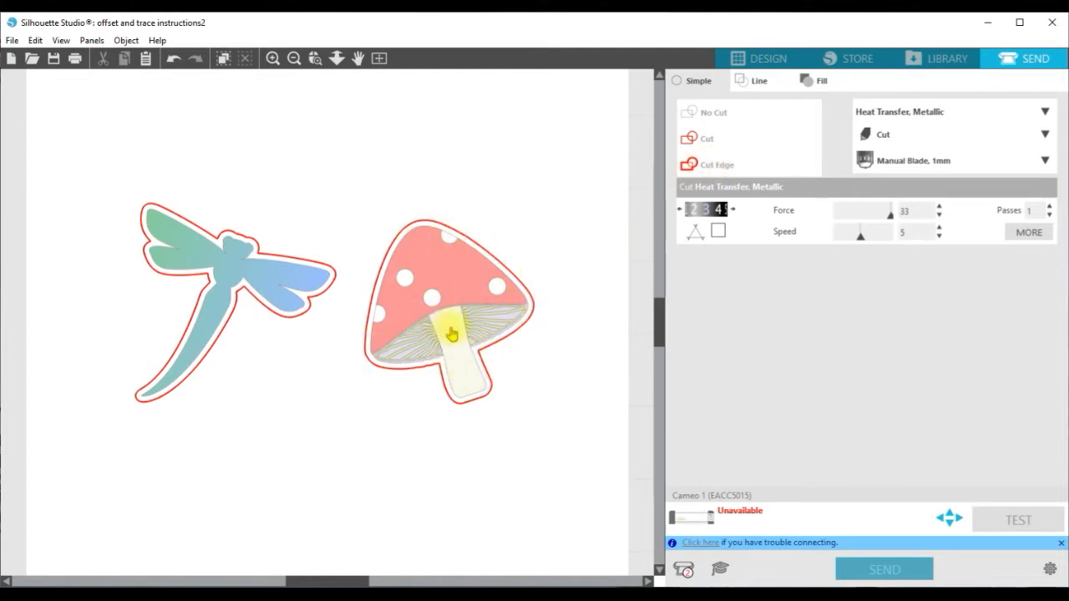
- Return to the design view and group the mushroom with its white outline
left_click(762, 60)
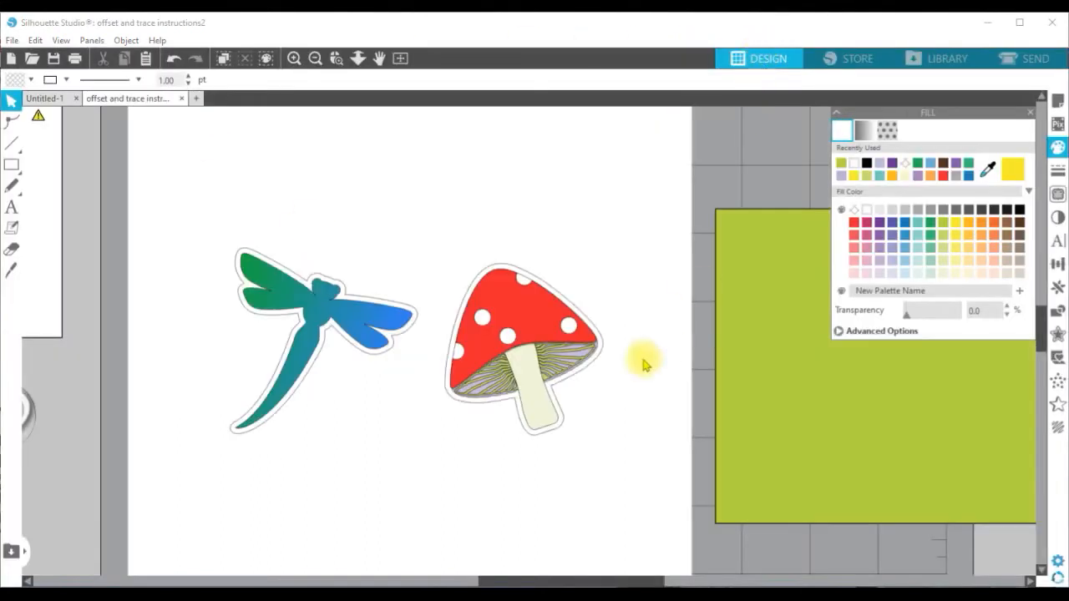
left_click(559, 384)
right_click(568, 370)
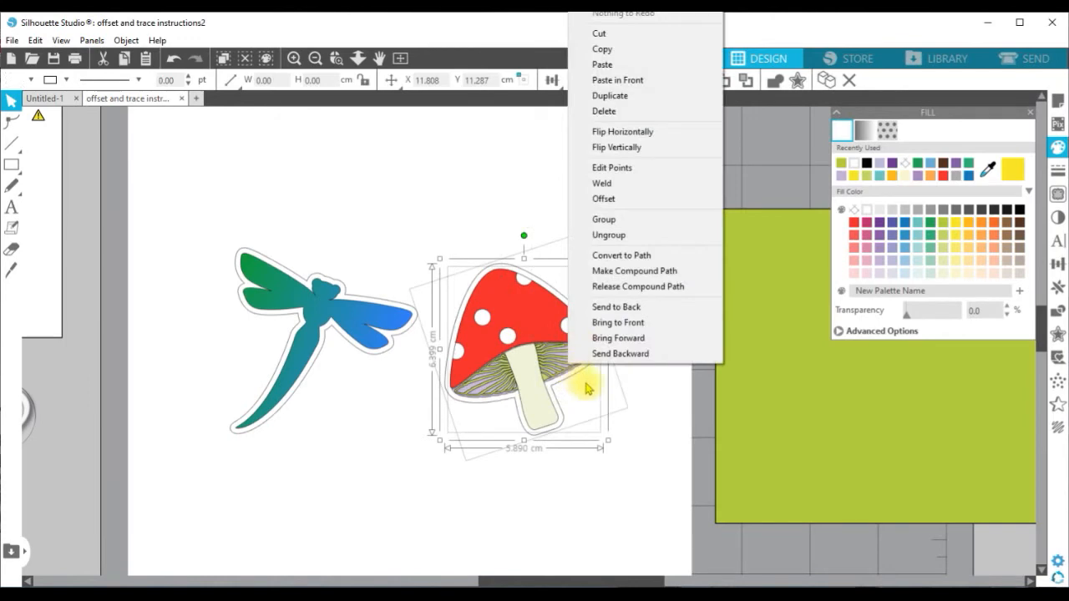
left_click(640, 219)
left_click(234, 214)
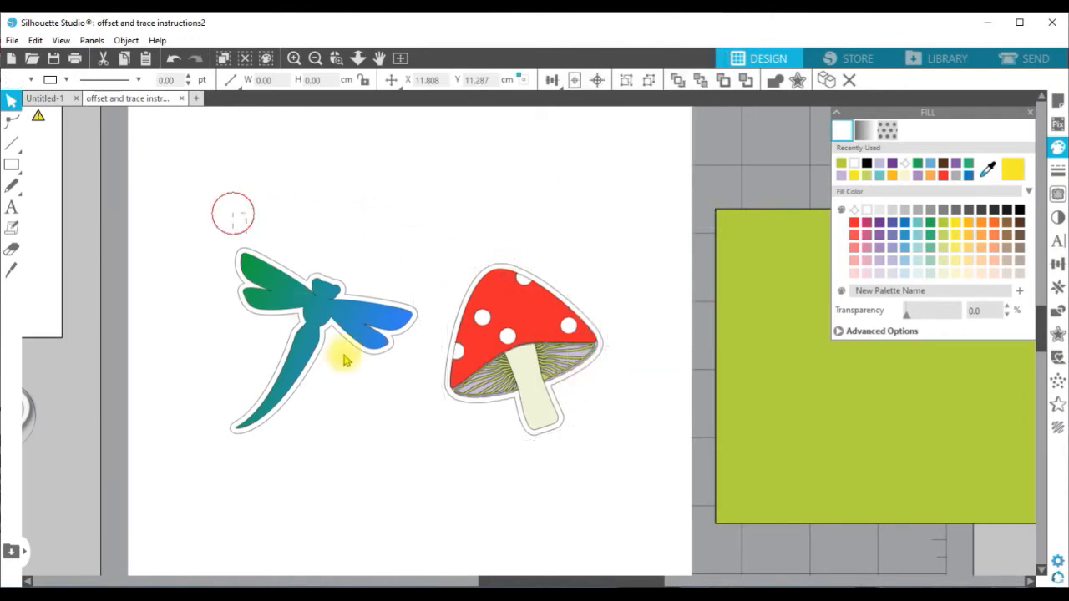
- Group the dragonfly with its white outline
left_click(343, 354)
right_click(371, 320)
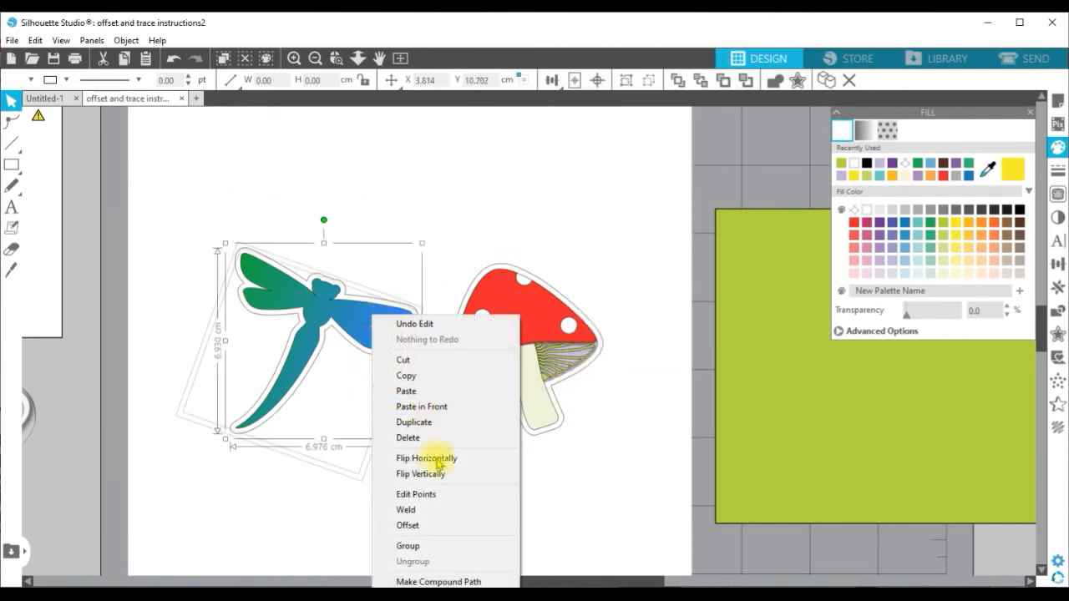
left_click(434, 546)
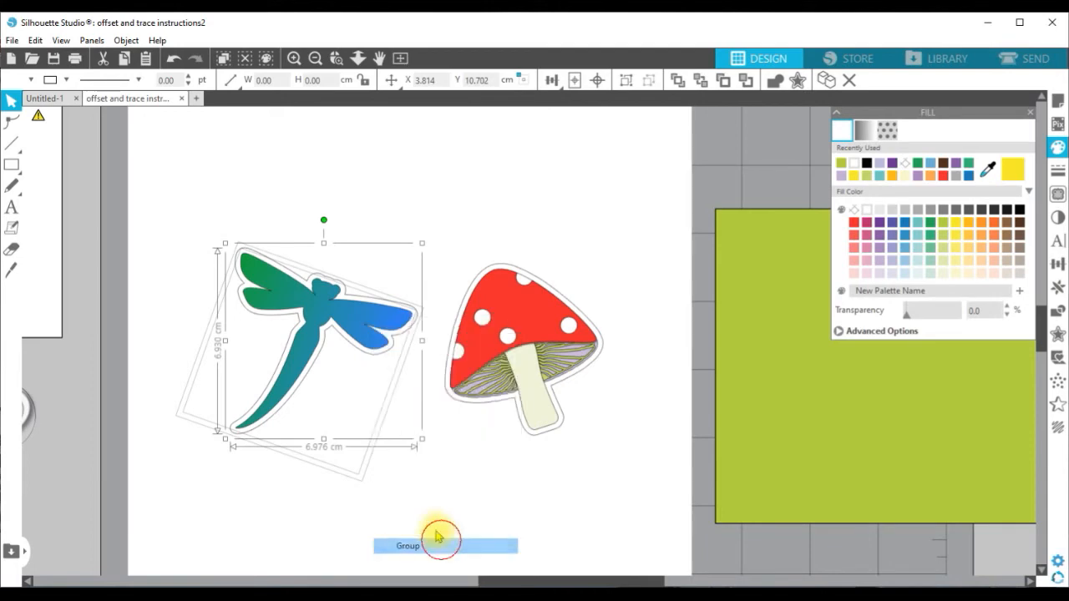
- Move the grouped dragonfly and mushroom together off the page, below the Fanklemade logo
left_click(315, 60)
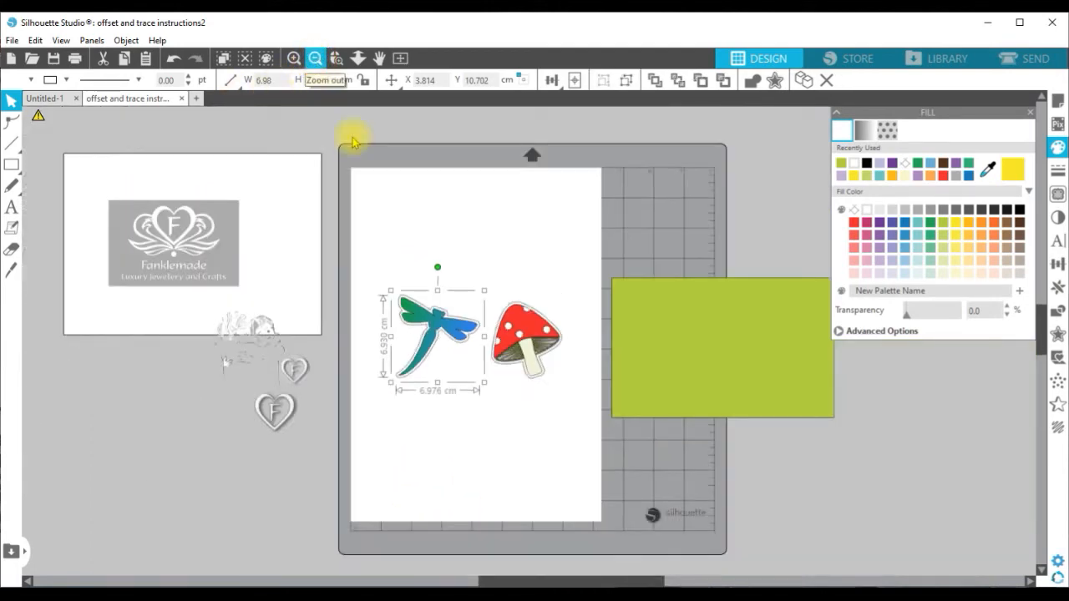
left_click(525, 354, "shift")
left_click_drag(525, 354, 210, 458)
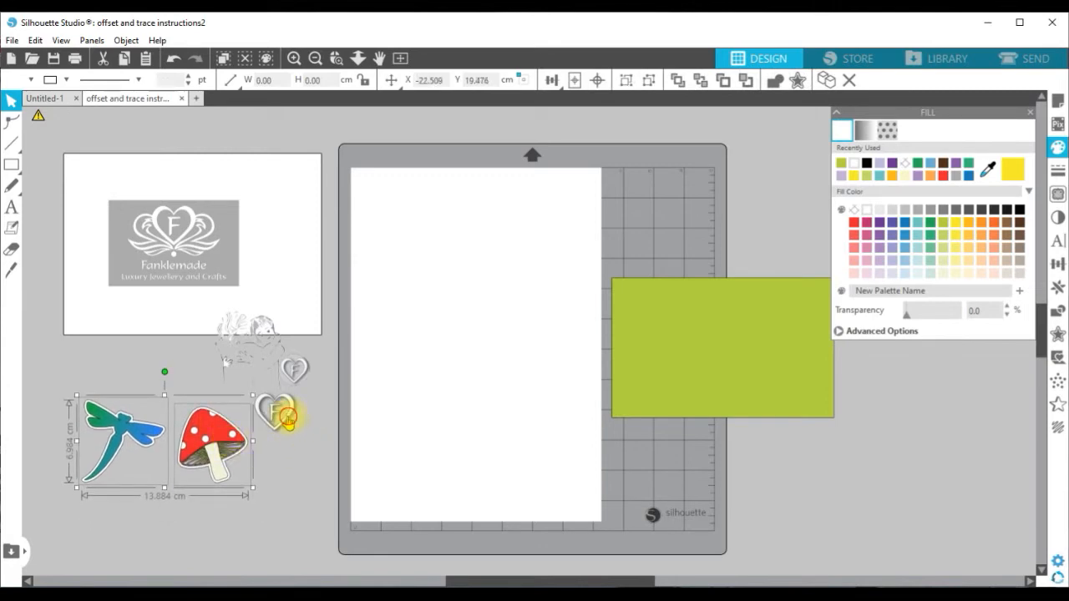
- Bring the large heart logo and the small round heart logo onto the page and position them side by side
left_click_drag(288, 418, 530, 322)
left_click_drag(301, 370, 449, 296)
left_click(520, 329)
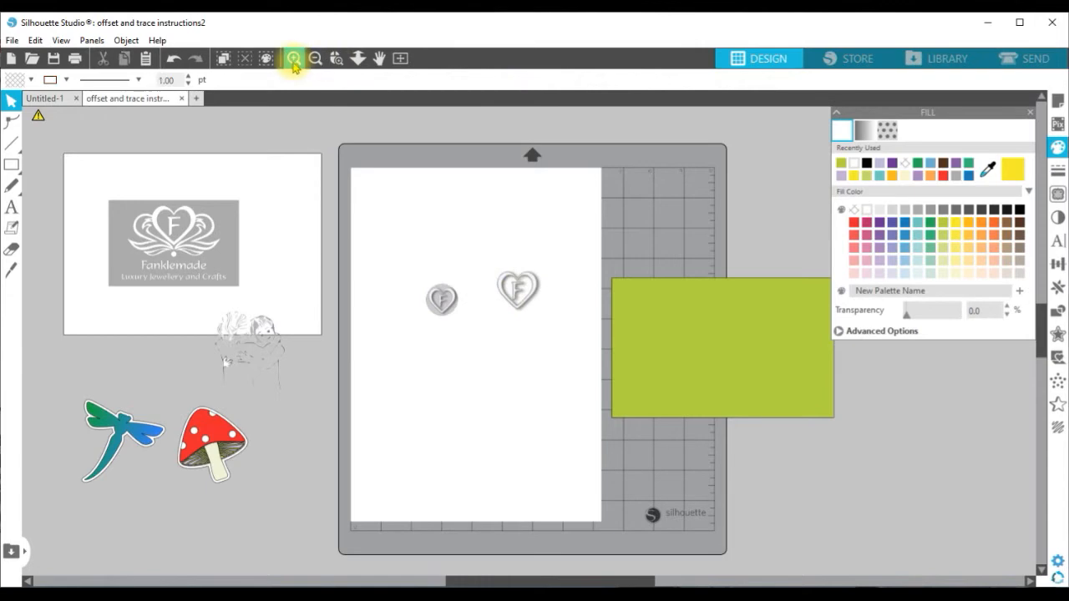
left_click(294, 58)
left_click(294, 58)
left_click_drag(498, 215, 500, 253)
left_click_drag(268, 239, 272, 253)
left_click_drag(507, 246, 503, 269)
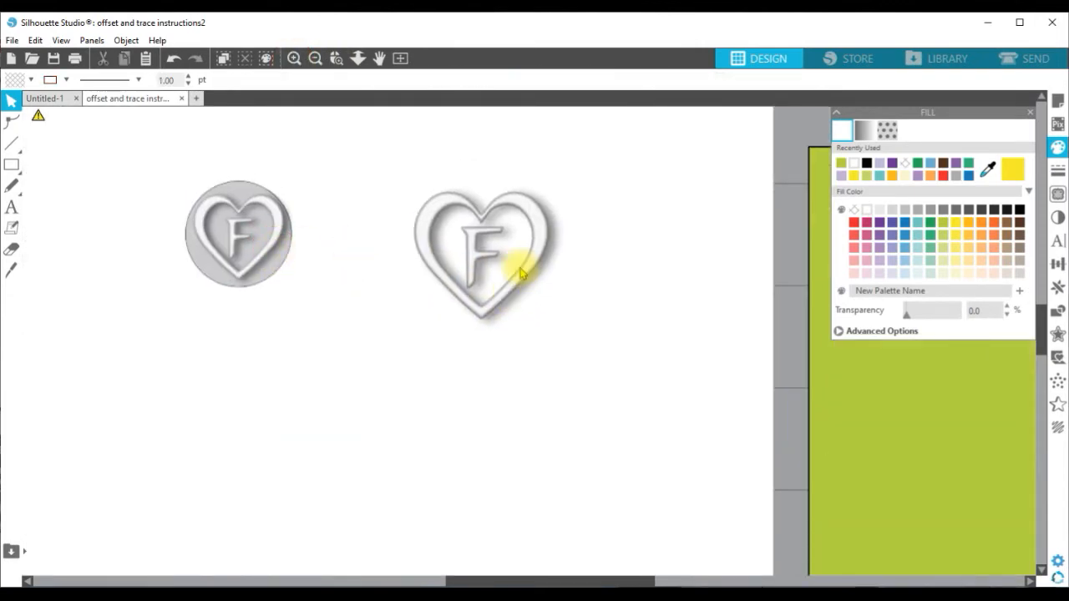
left_click(317, 234)
left_click_drag(279, 253, 279, 260)
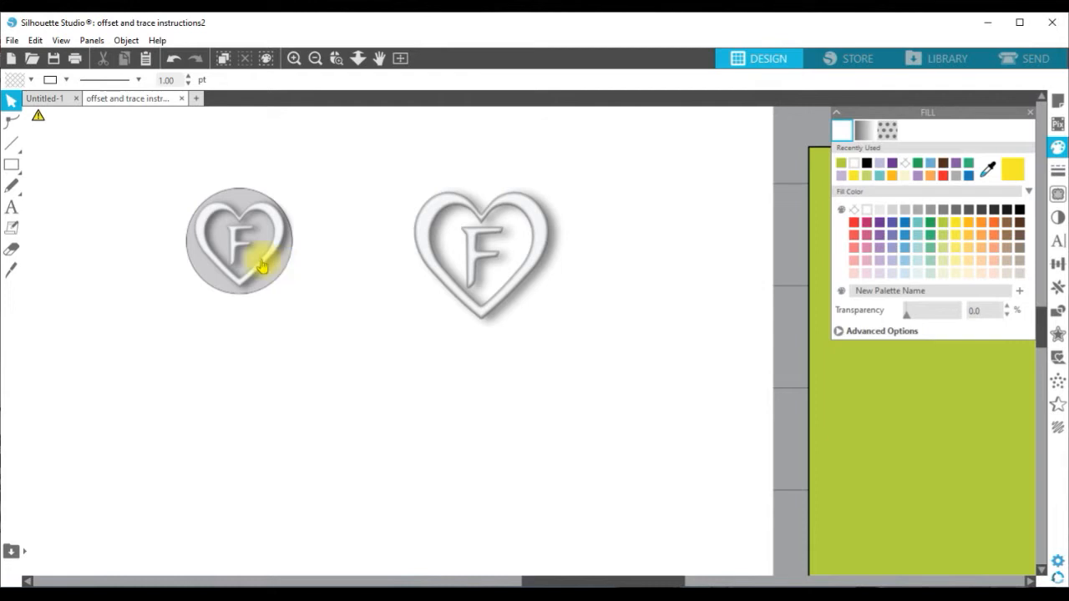
- Try a 0.200 cm outer offset around the small round heart logo
left_click(1029, 111)
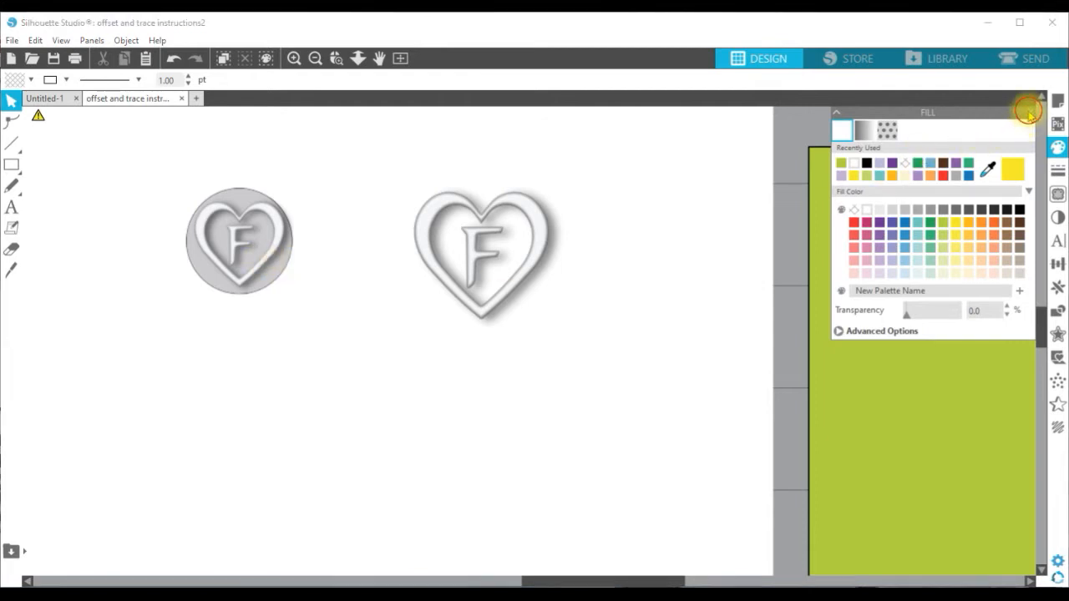
left_click(251, 255)
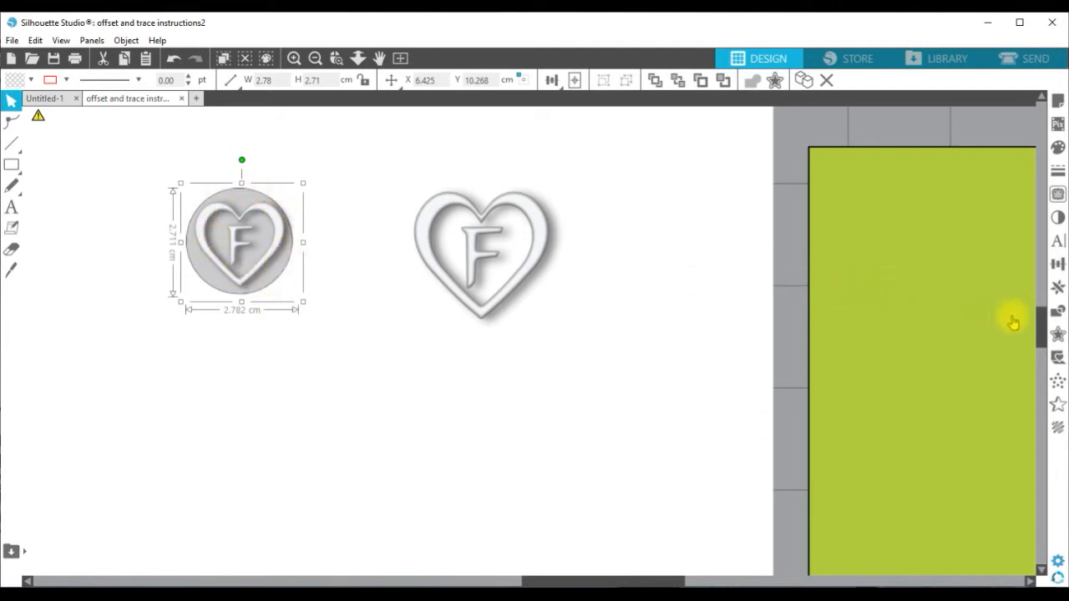
left_click(1056, 332)
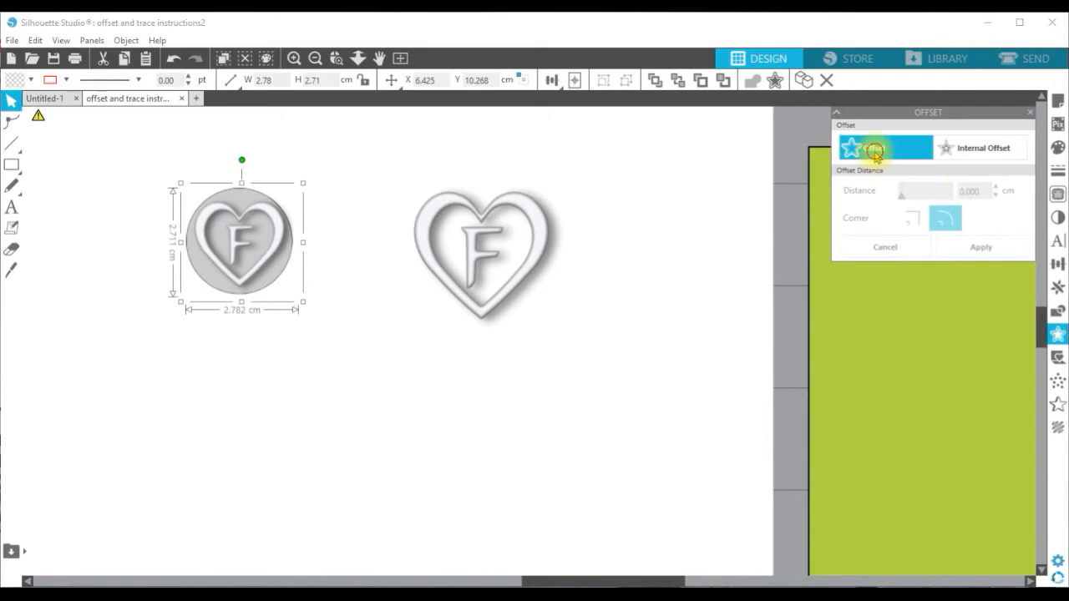
left_click(868, 146)
left_click(299, 316)
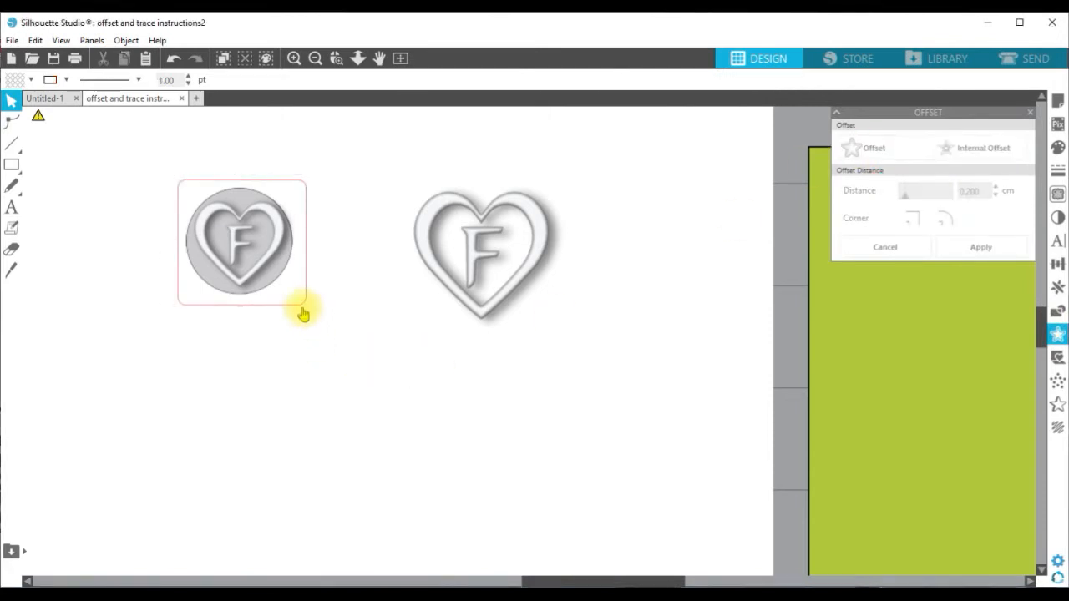
left_click(303, 313)
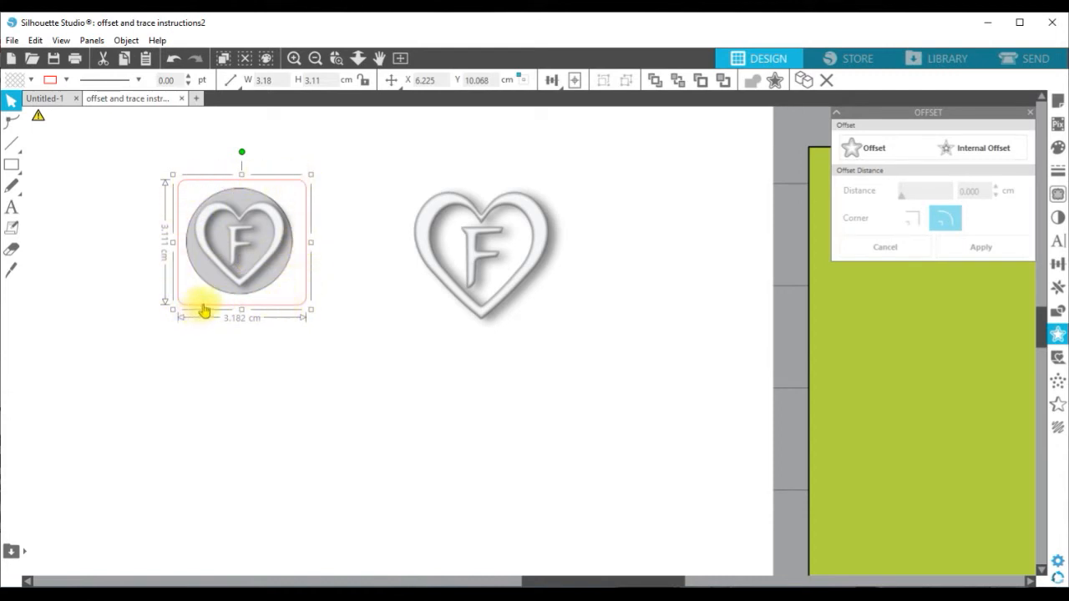
- Delete the rounded-square offset outline from around the small round heart logo
left_click(314, 311)
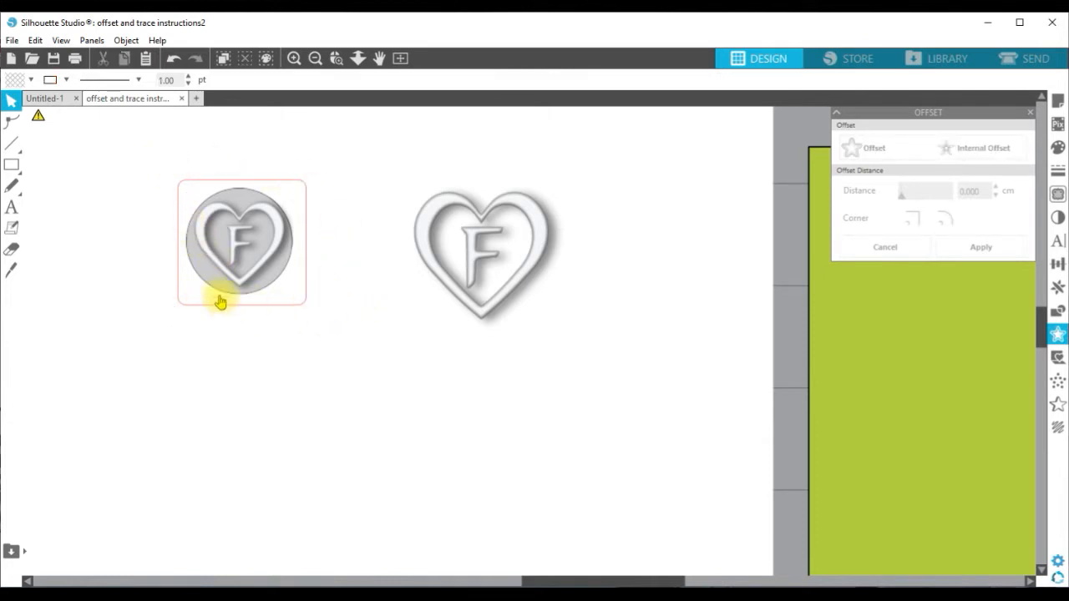
left_click(261, 305)
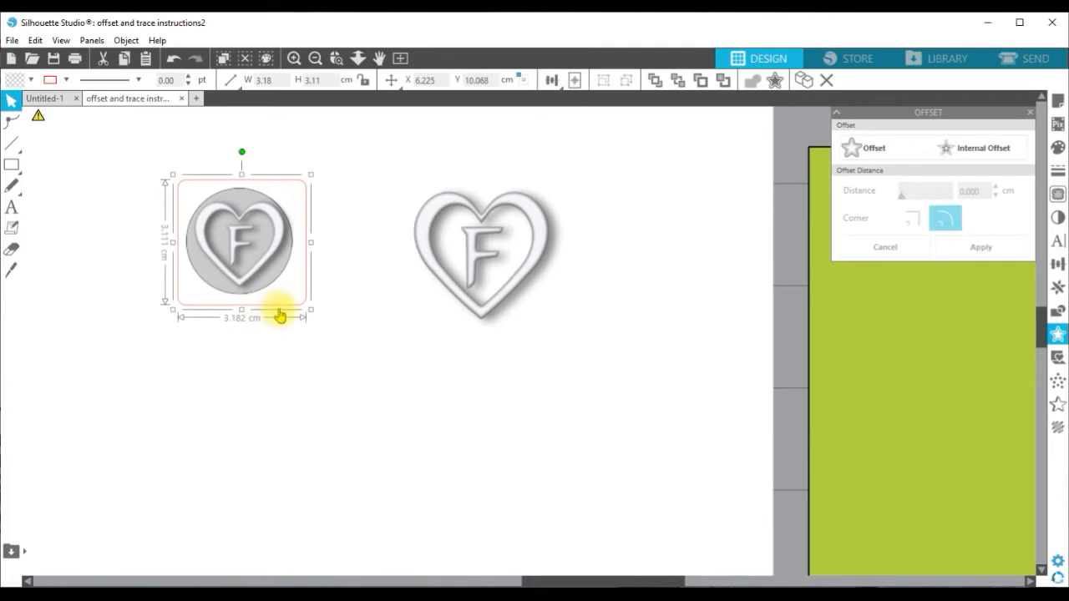
right_click(282, 314)
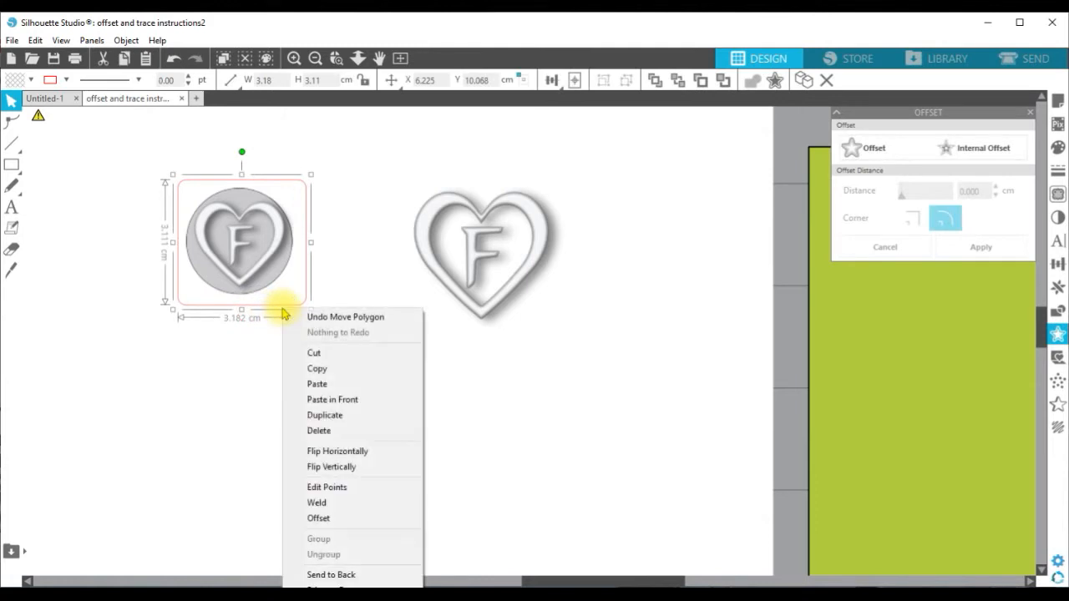
left_click(345, 430)
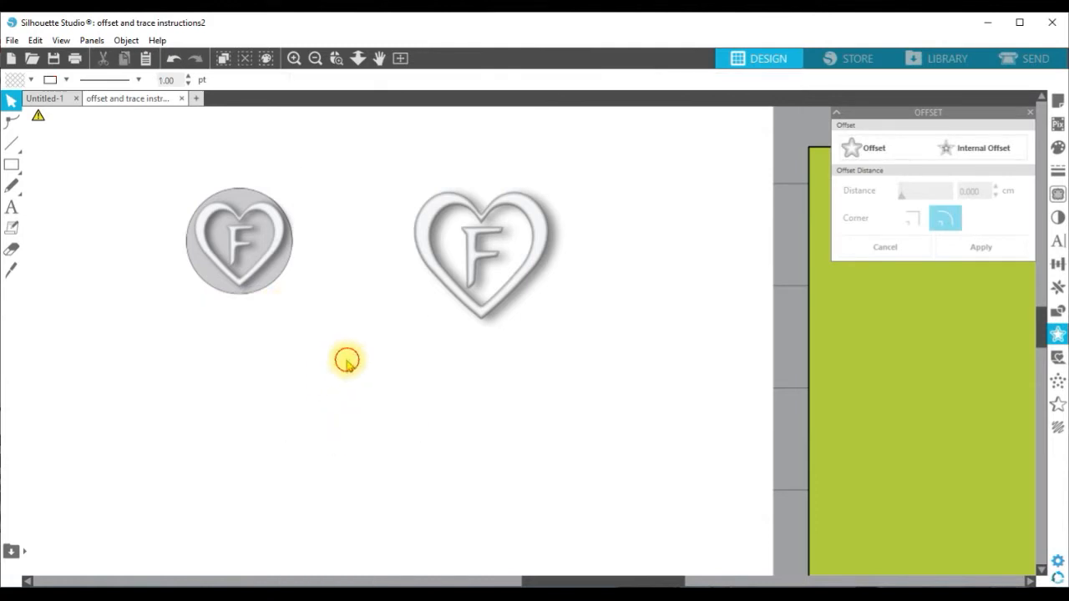
- Draw a circle about 3.67 cm across with the Ellipse tool and centre it over the small round heart logo
left_click(267, 279)
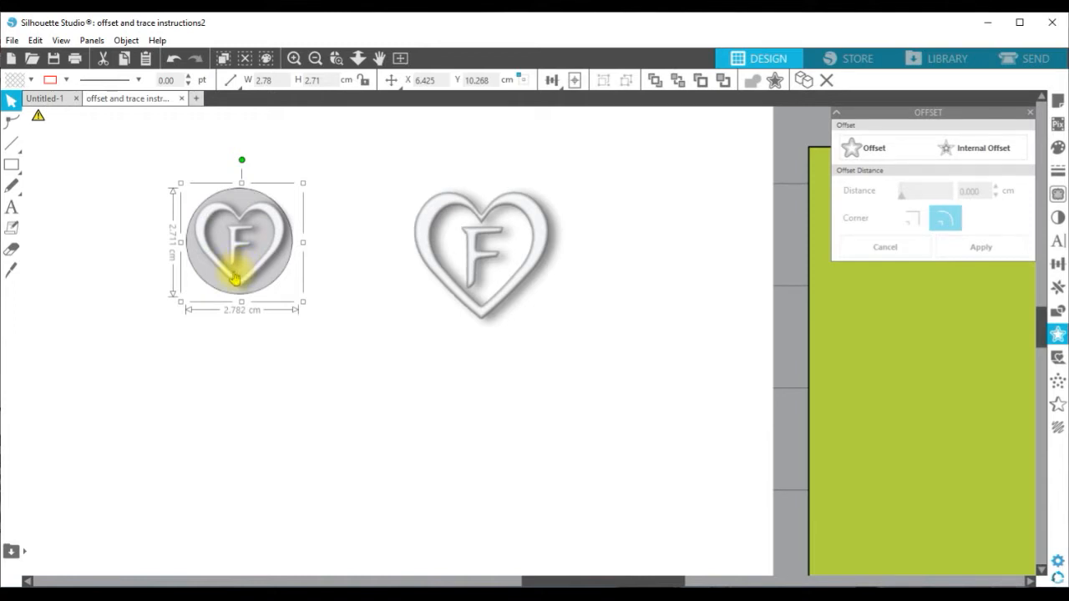
left_click(344, 309)
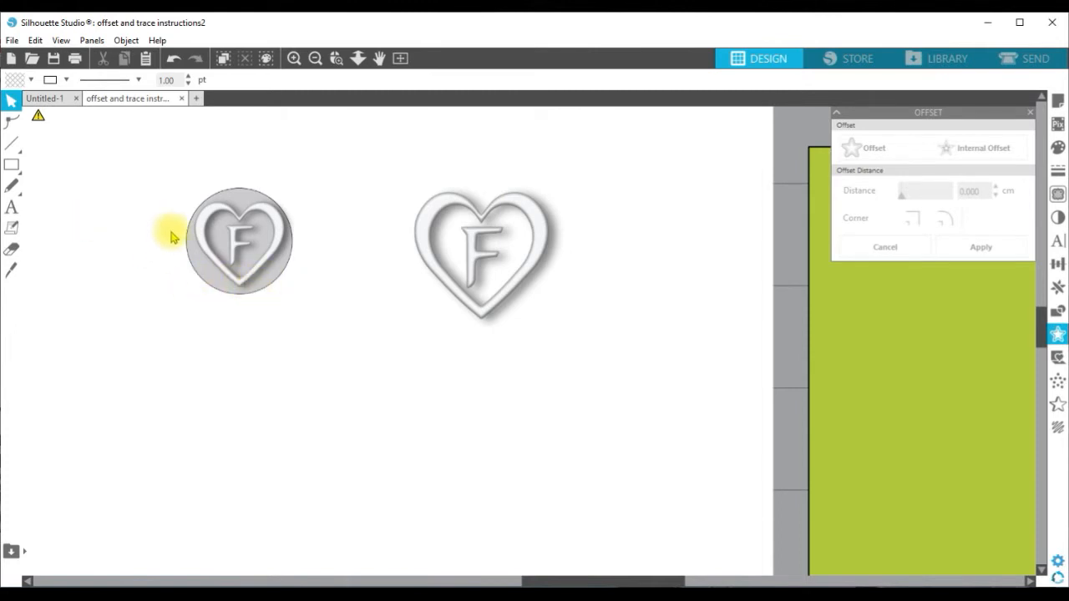
mouse_move(13, 166)
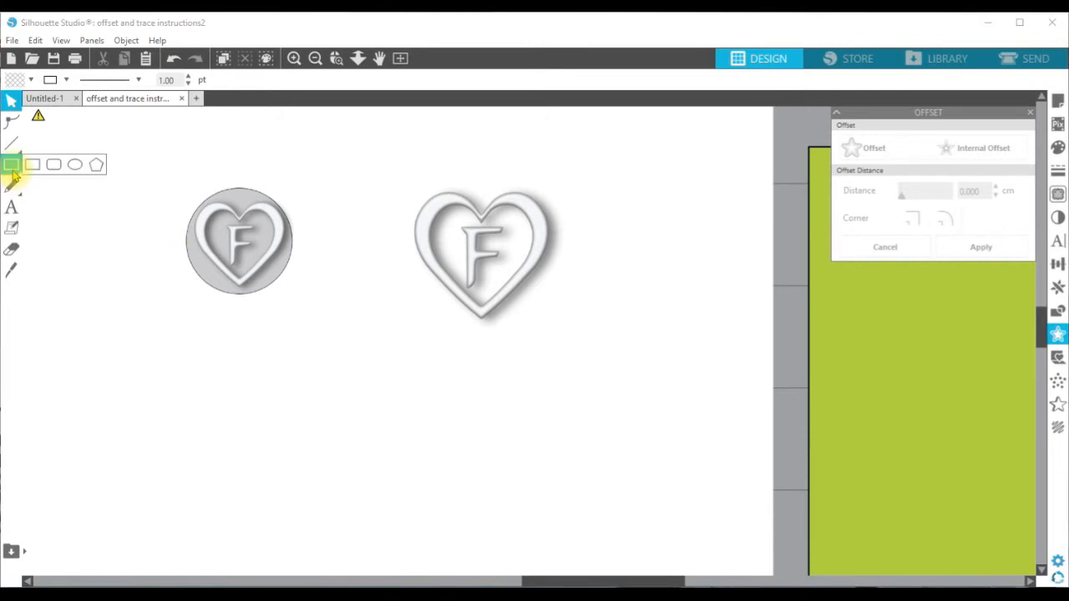
left_click(75, 164)
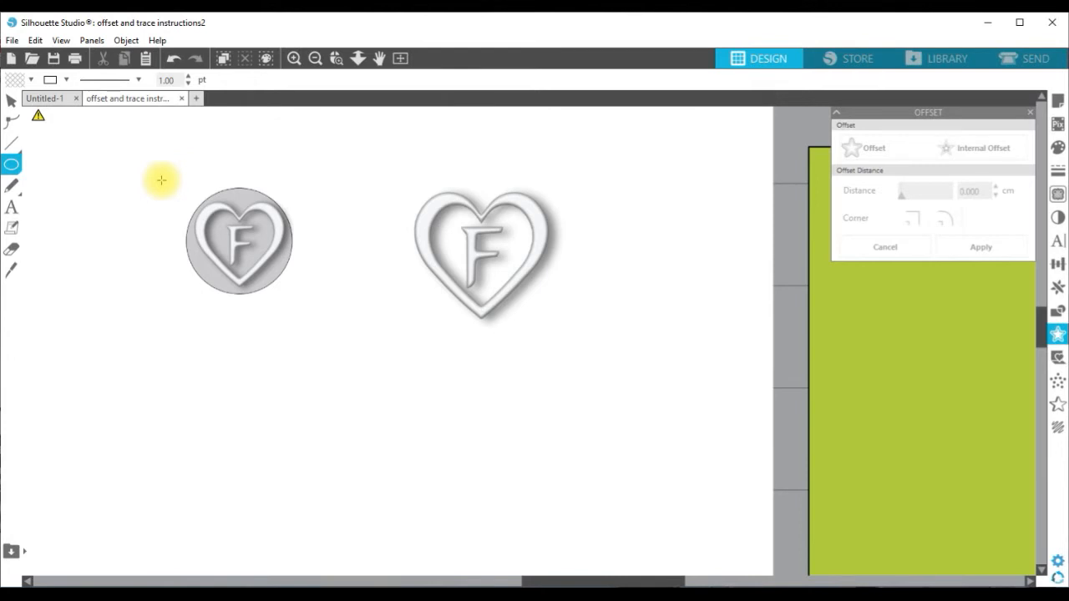
left_click_drag(162, 180, 316, 328)
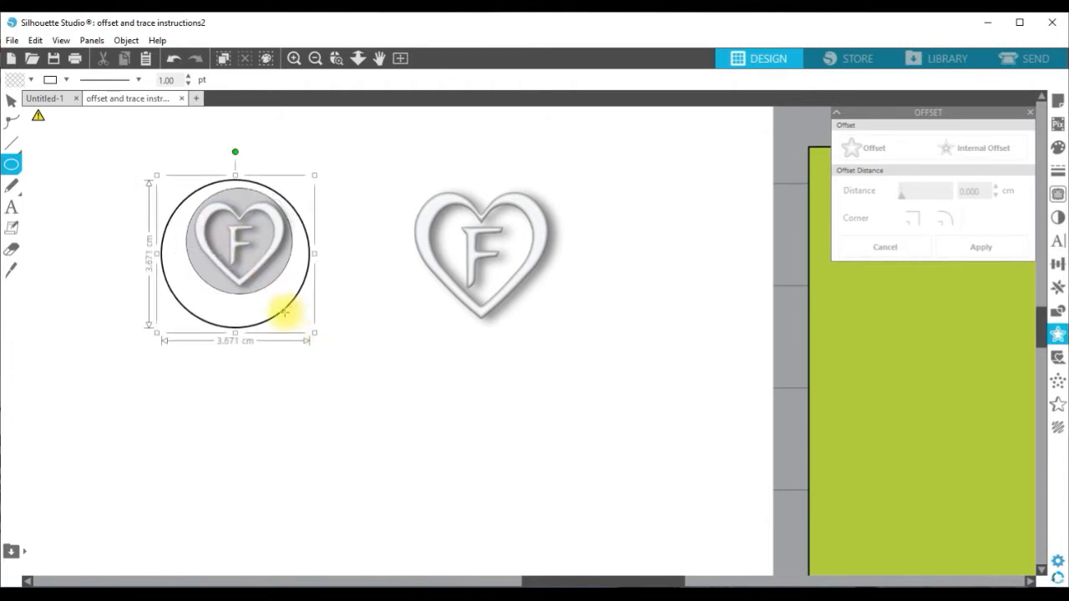
left_click(11, 101)
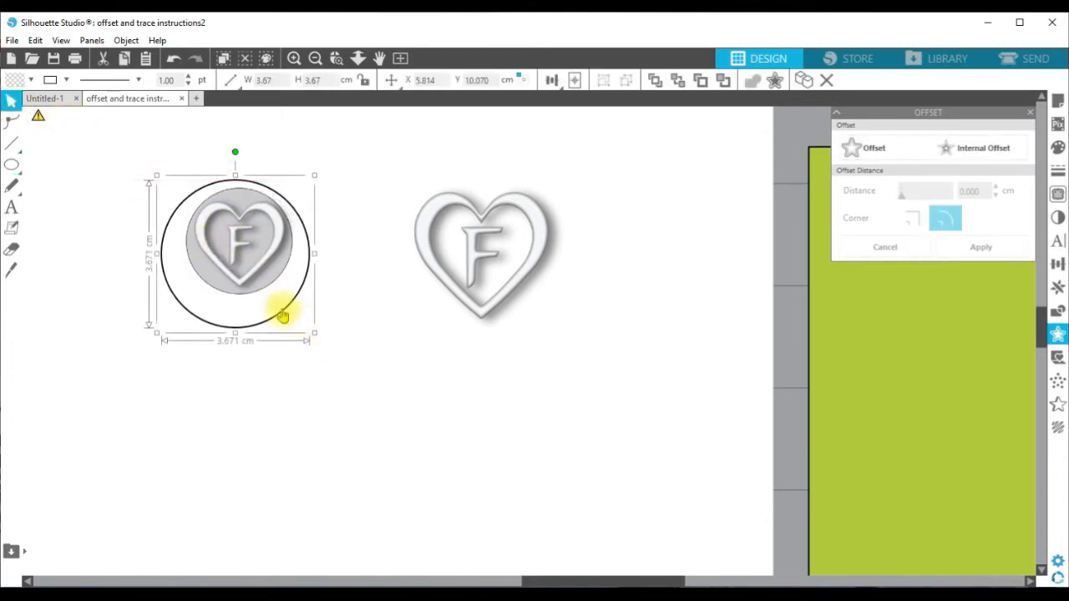
left_click_drag(282, 314, 290, 302)
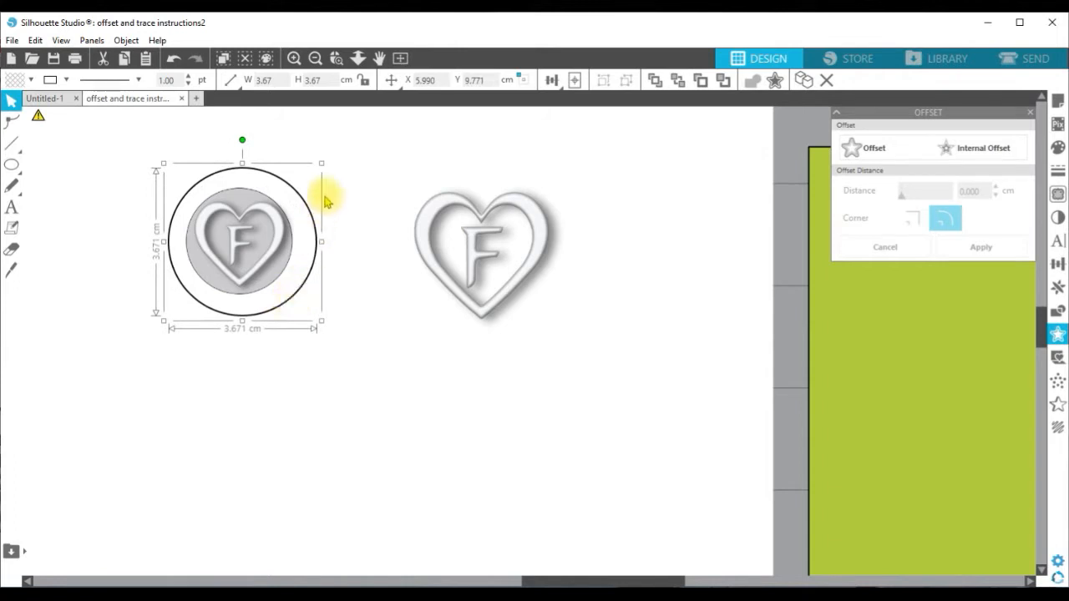
- Shrink the circle to about 3.23 cm across and centre it around the round heart logo
left_click_drag(323, 161, 310, 177)
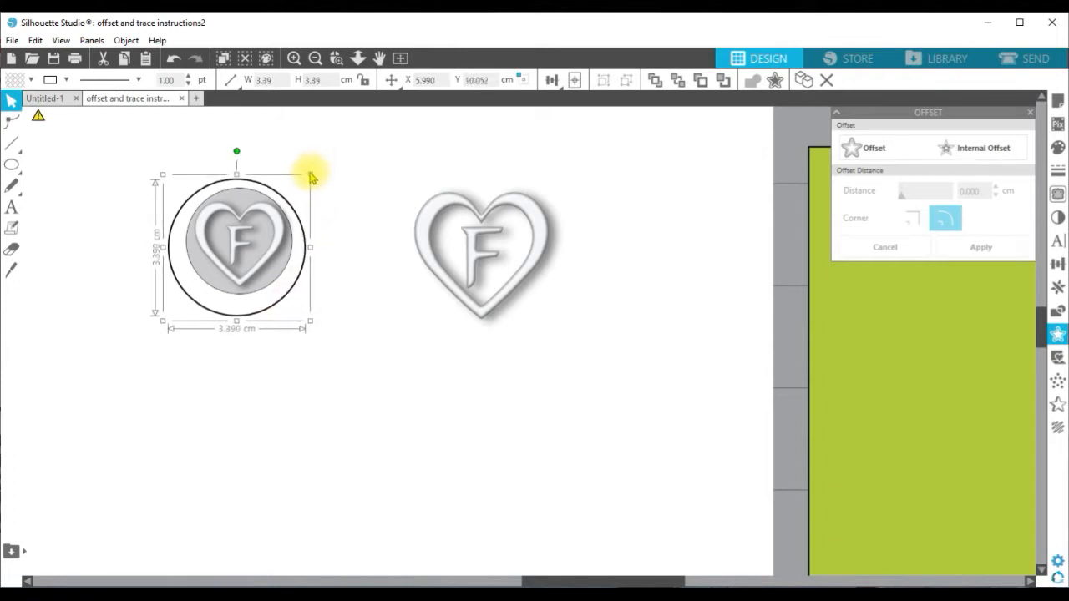
left_click(174, 58)
left_click_drag(320, 163, 291, 186)
left_click_drag(291, 287, 288, 290)
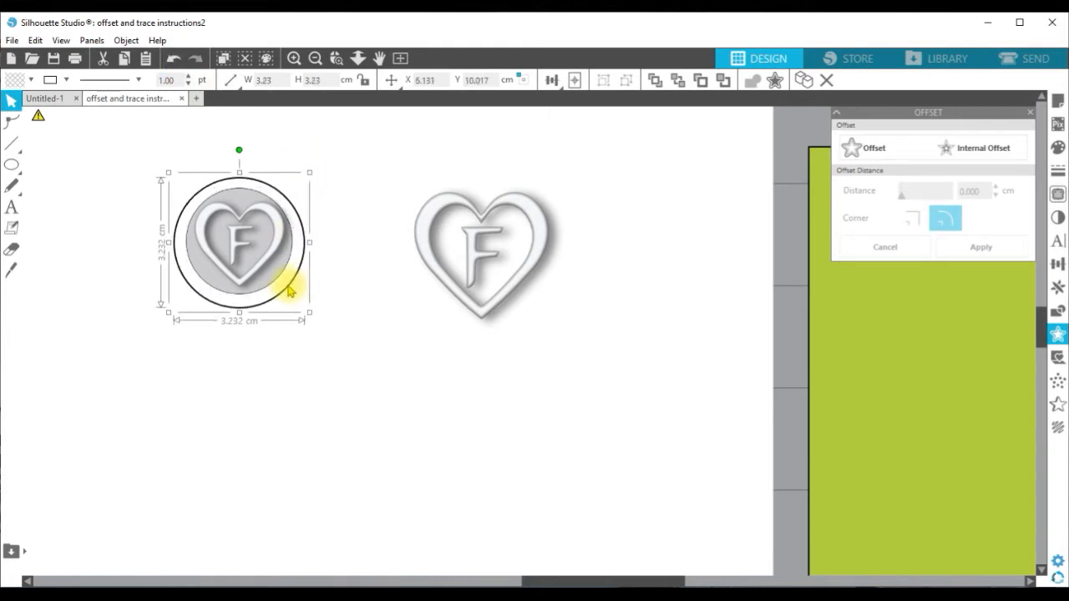
left_click(333, 292)
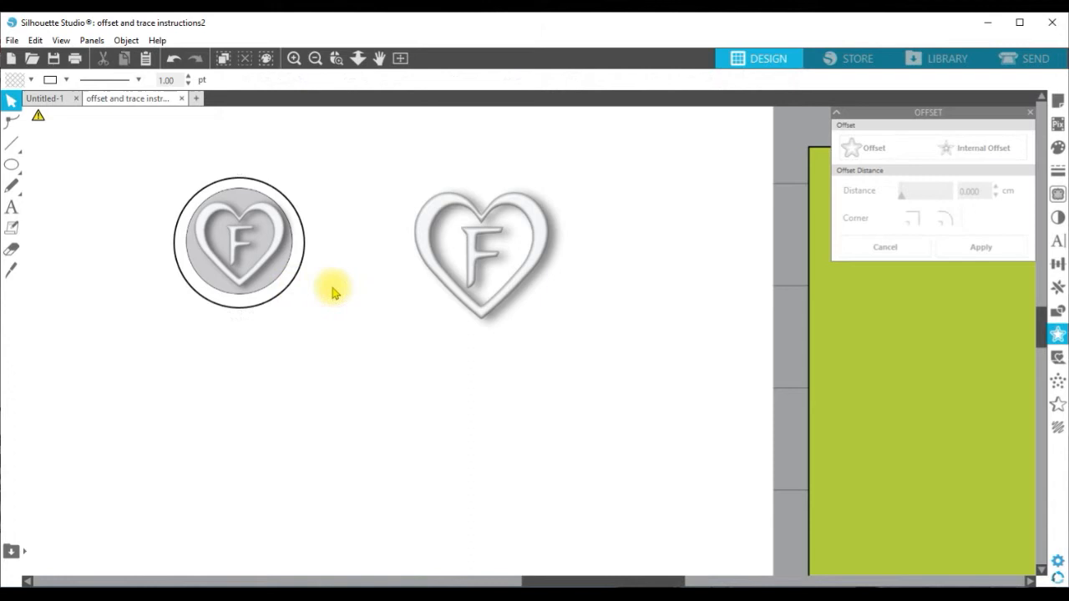
- Move the large heart logo closer to the circled logo and slightly down the page
left_click(276, 299)
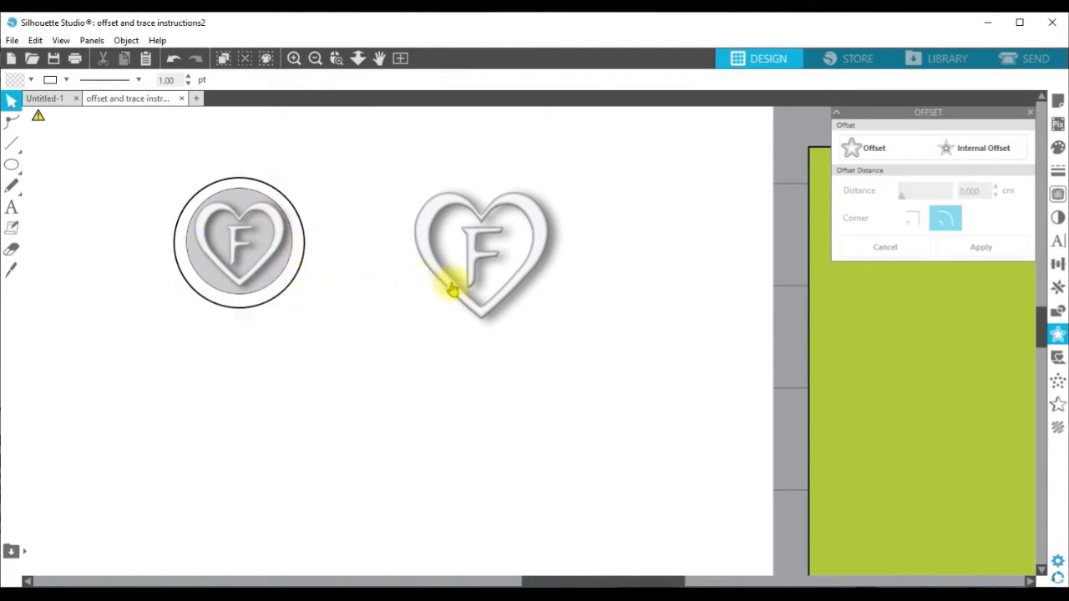
left_click(535, 274)
left_click_drag(536, 262, 517, 262)
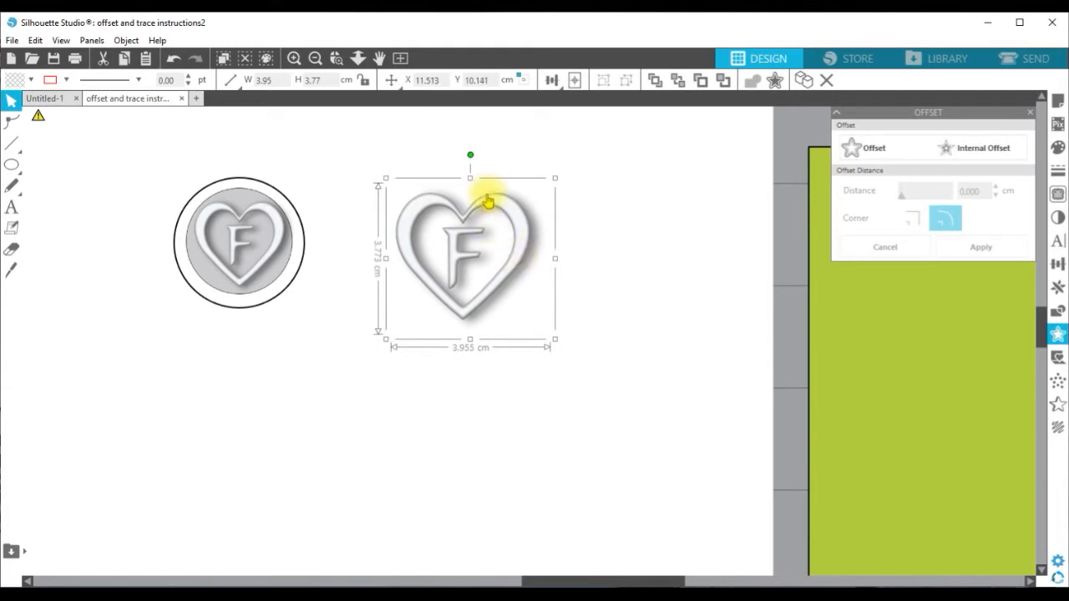
left_click(294, 58)
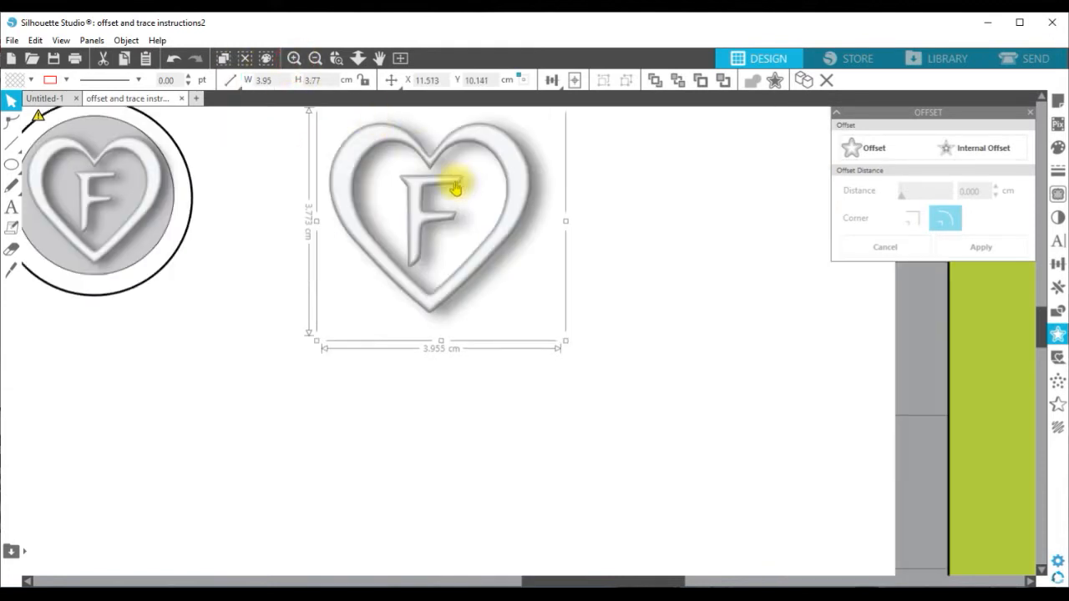
left_click_drag(487, 240, 491, 268)
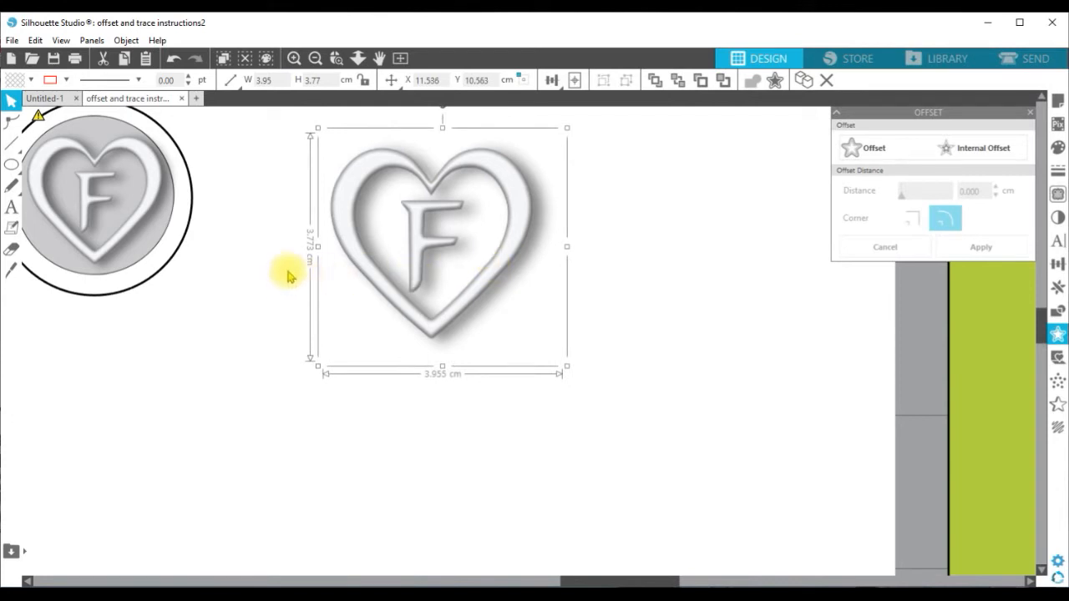
- Define a trace area that encloses the whole large heart logo
left_click(181, 244)
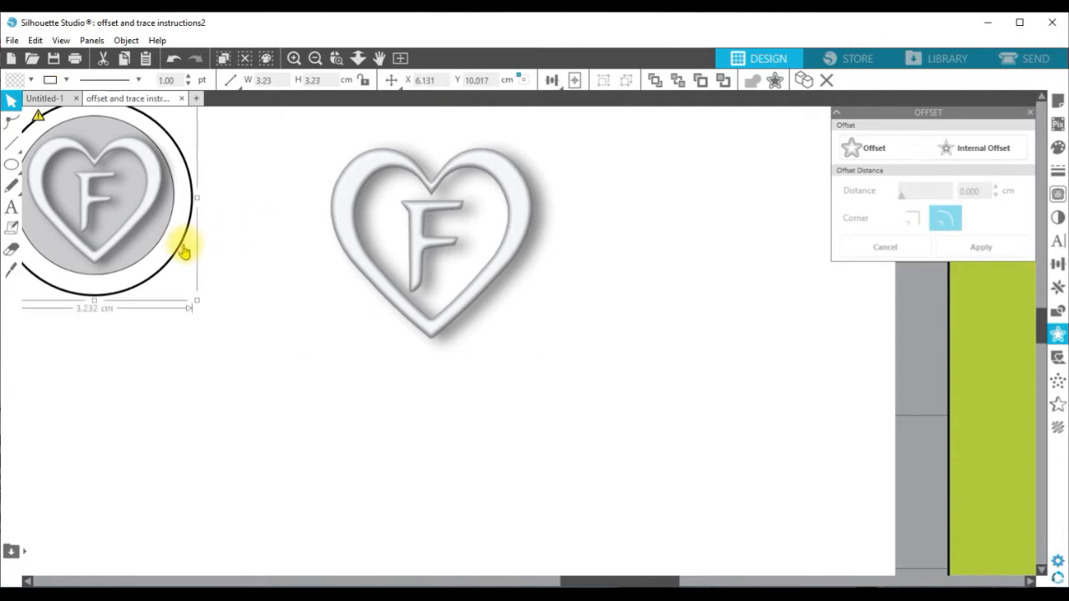
left_click(388, 289)
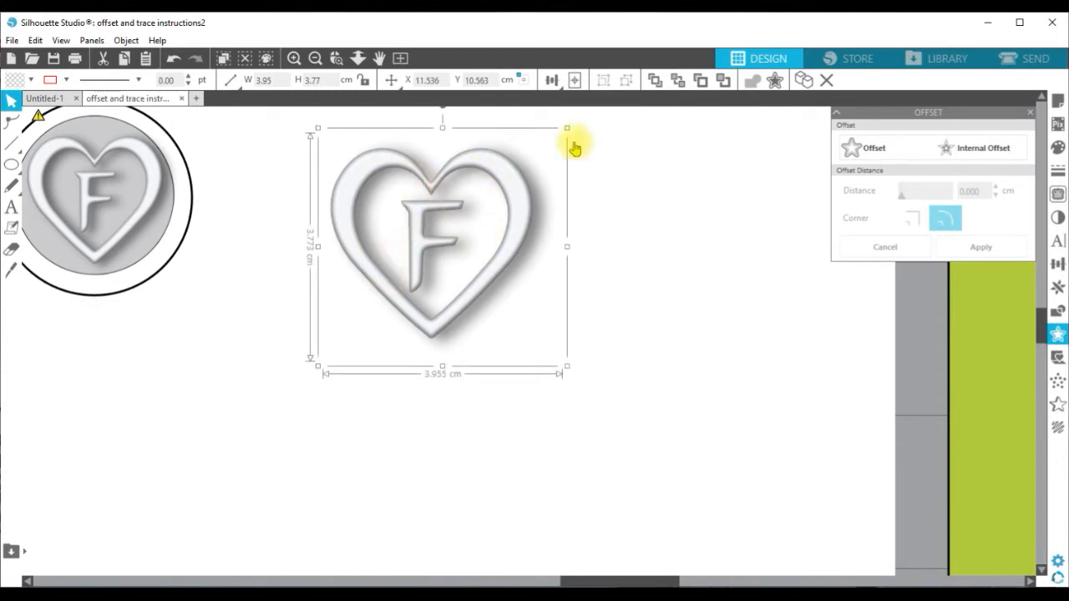
left_click(1059, 198)
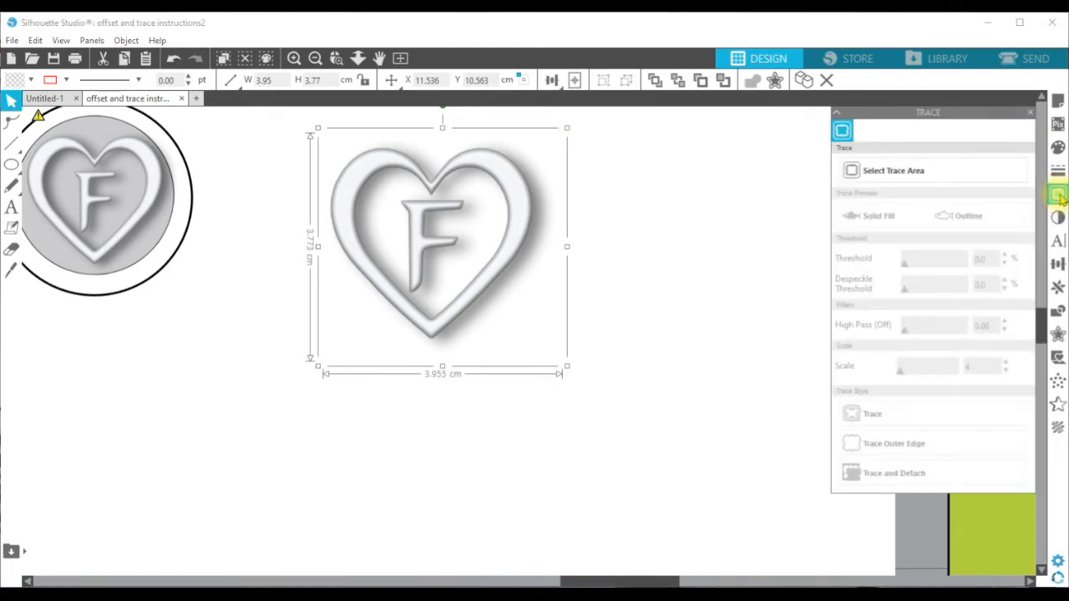
left_click(902, 170)
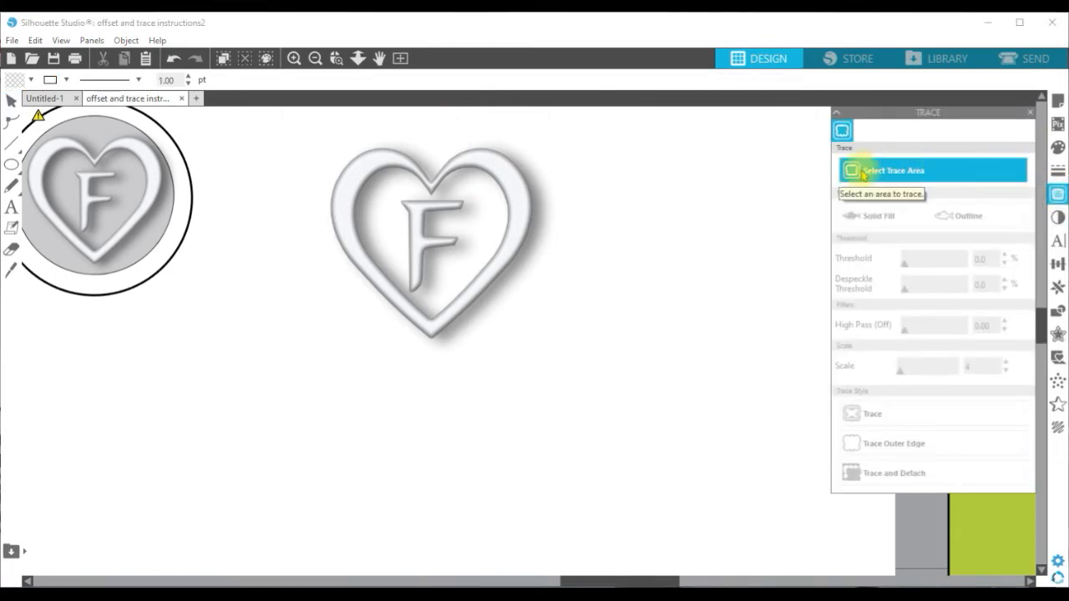
mouse_move(305, 123)
left_mouse_down()
mouse_move(403, 192)
mouse_move(529, 309)
mouse_move(563, 380)
left_mouse_up()
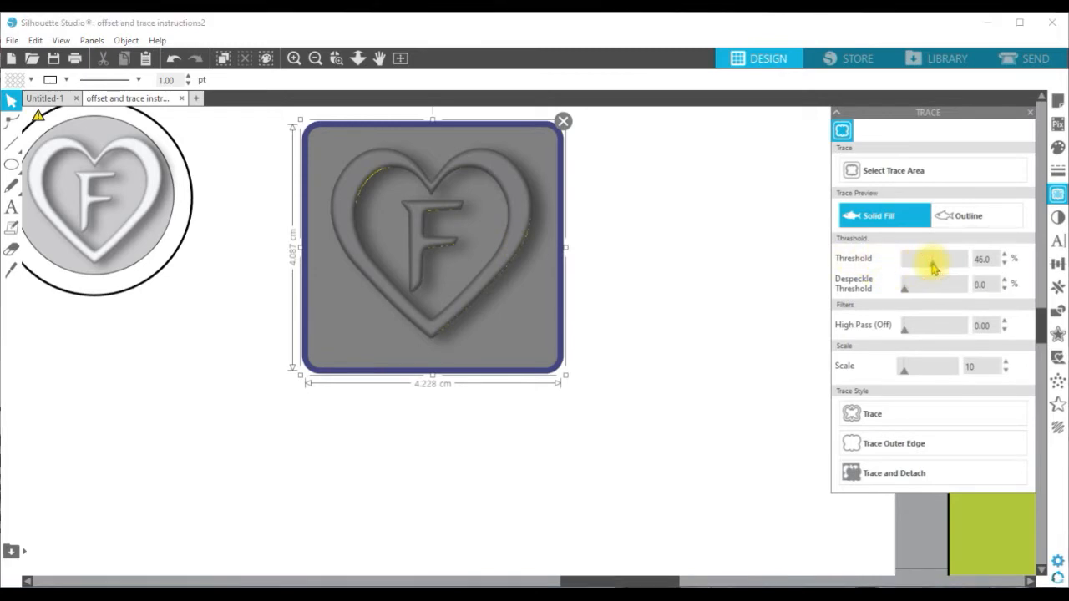
- Set the trace threshold to 89% and trace the outer edge of the large heart logo
left_click_drag(933, 267, 950, 267)
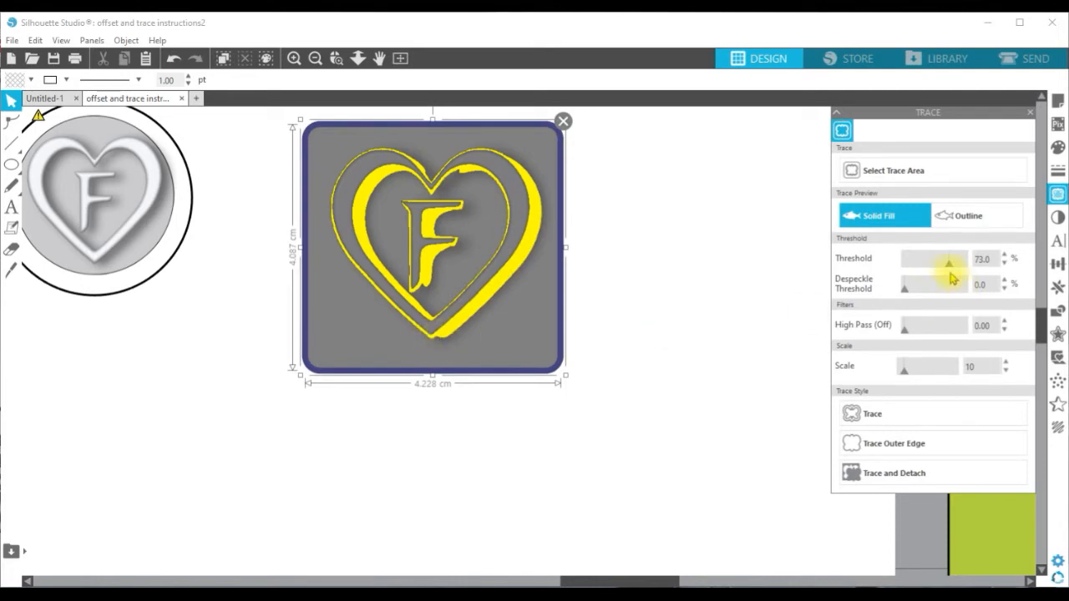
left_click_drag(949, 269, 961, 269)
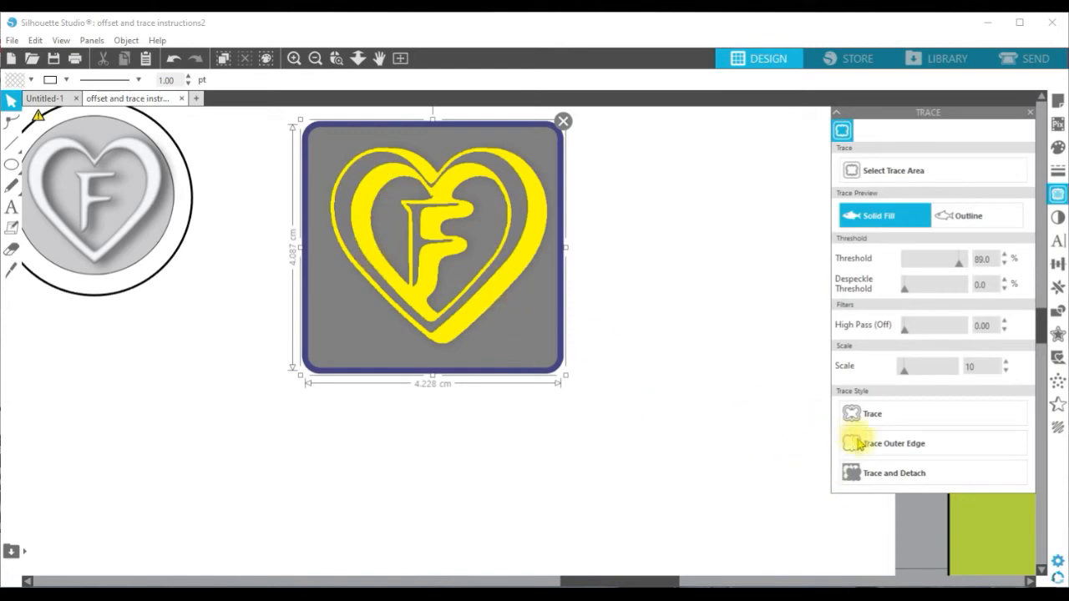
left_click(899, 451)
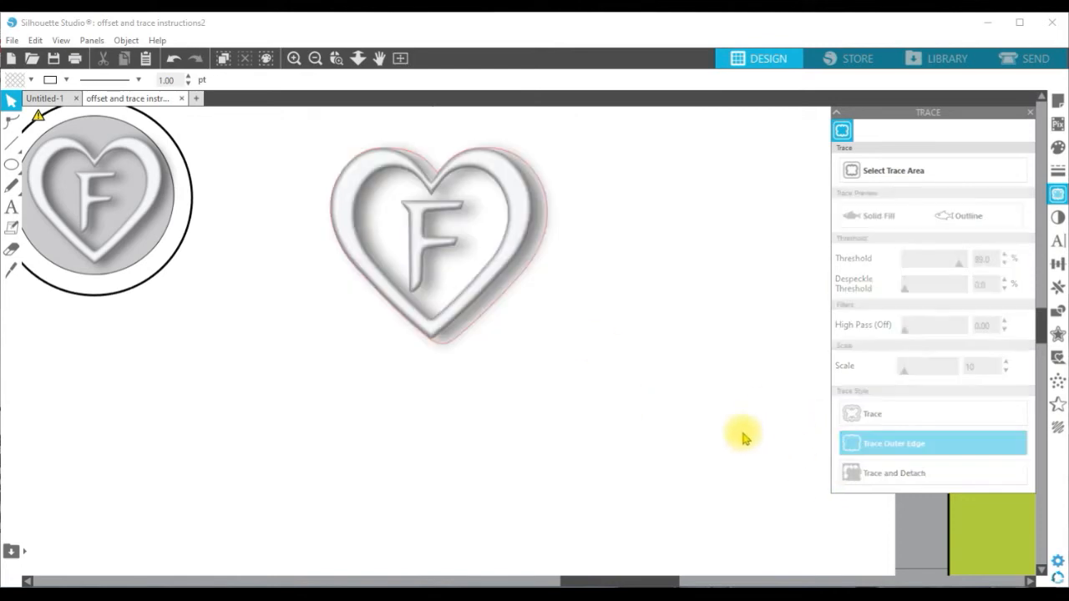
- Separate the large heart logo from its traced outline, enlarge the outline proportionally, and centre the logo back inside it
left_click_drag(505, 299, 696, 367)
left_click(479, 335)
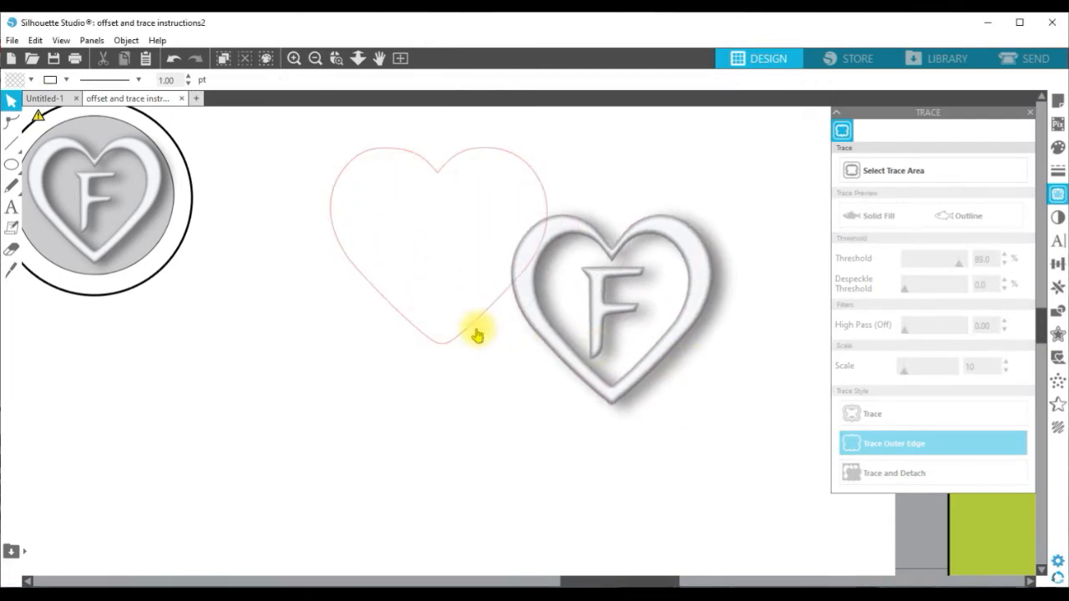
left_click(473, 327)
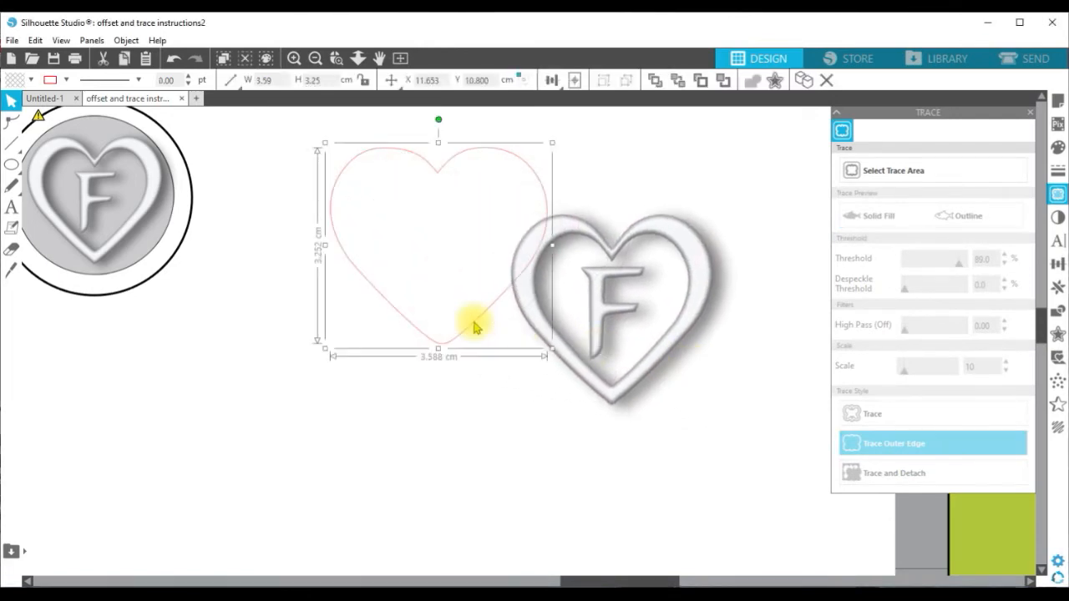
left_click_drag(552, 349, 575, 380)
mouse_move(687, 317)
left_mouse_down()
mouse_move(538, 267)
mouse_move(525, 274)
left_mouse_up()
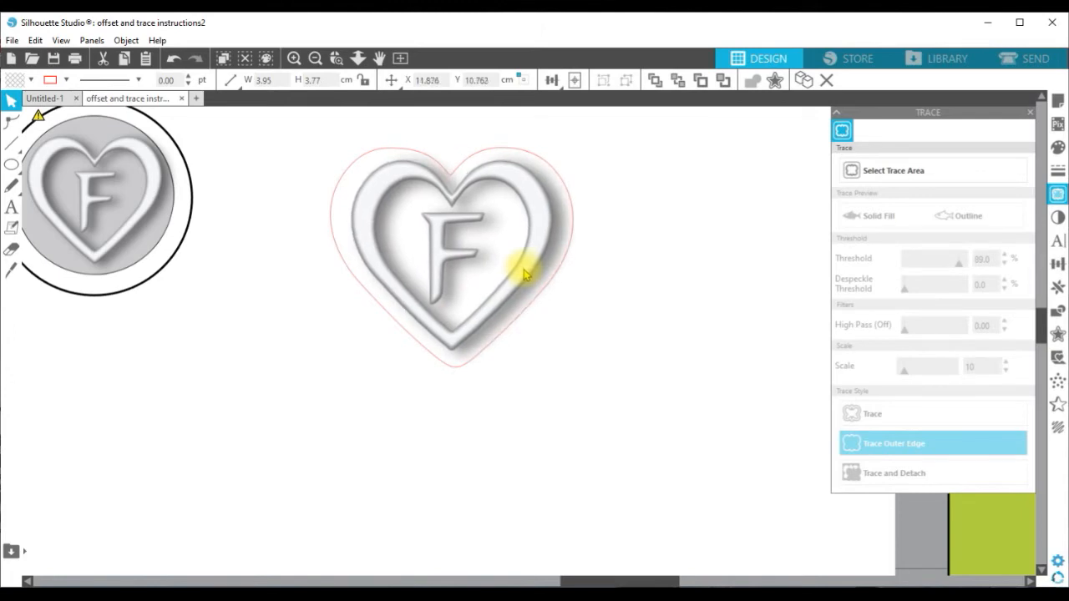
left_click(576, 300)
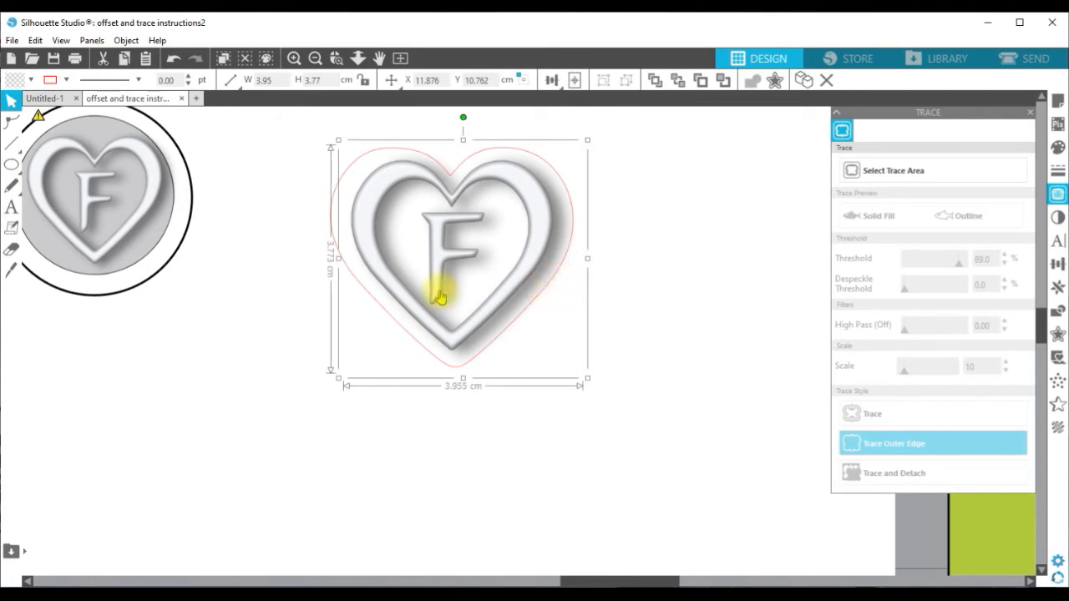
- Give the circle around the round heart logo a 0 pt red line, and check both outlines in the cut preview
left_click(167, 270)
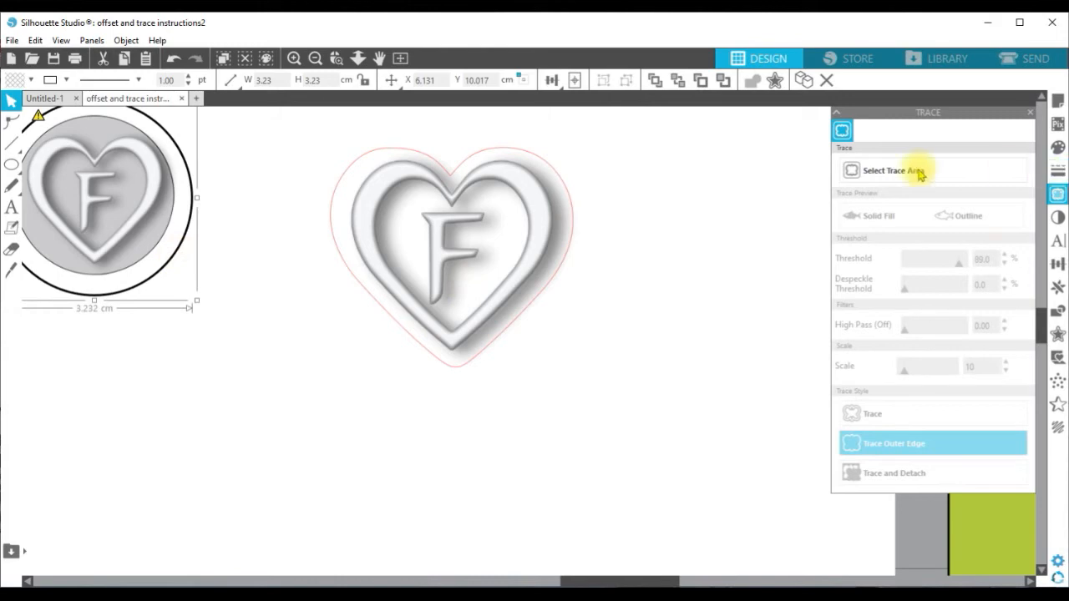
left_click(1058, 172)
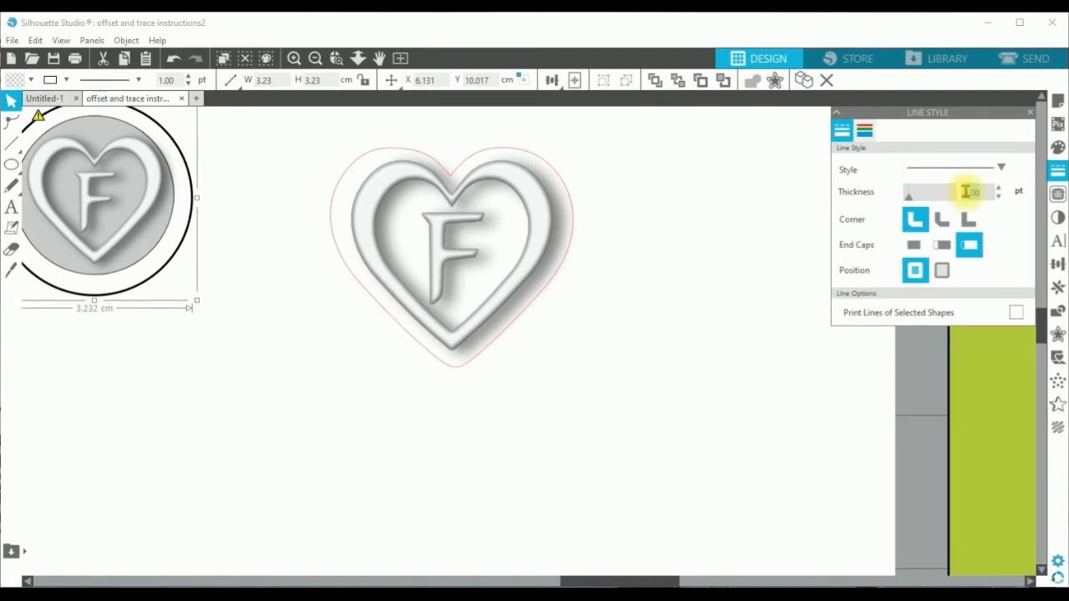
type("0")
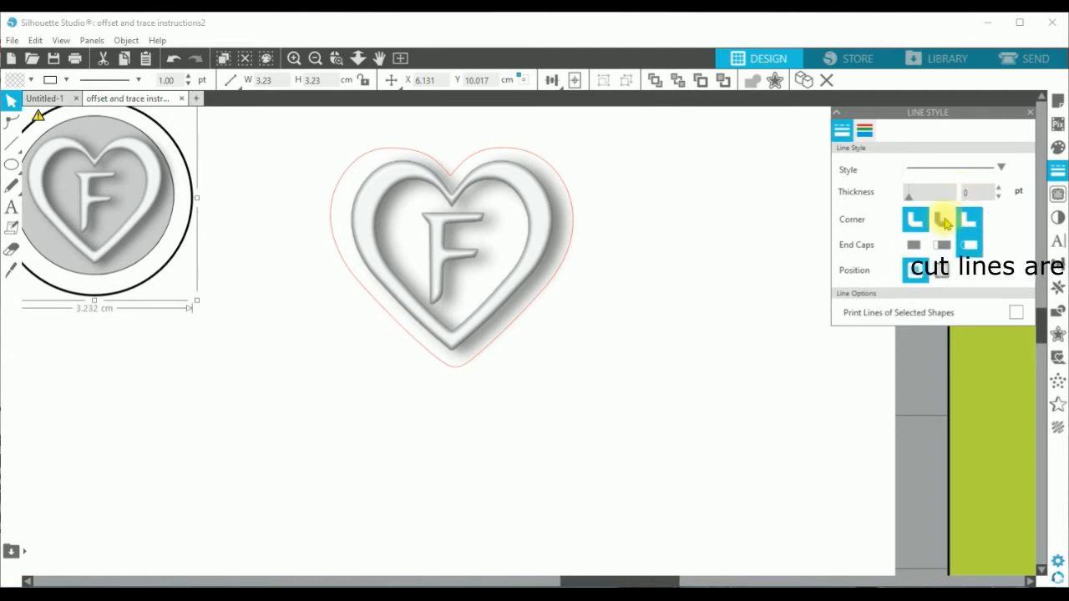
left_click(865, 130)
left_click(854, 221)
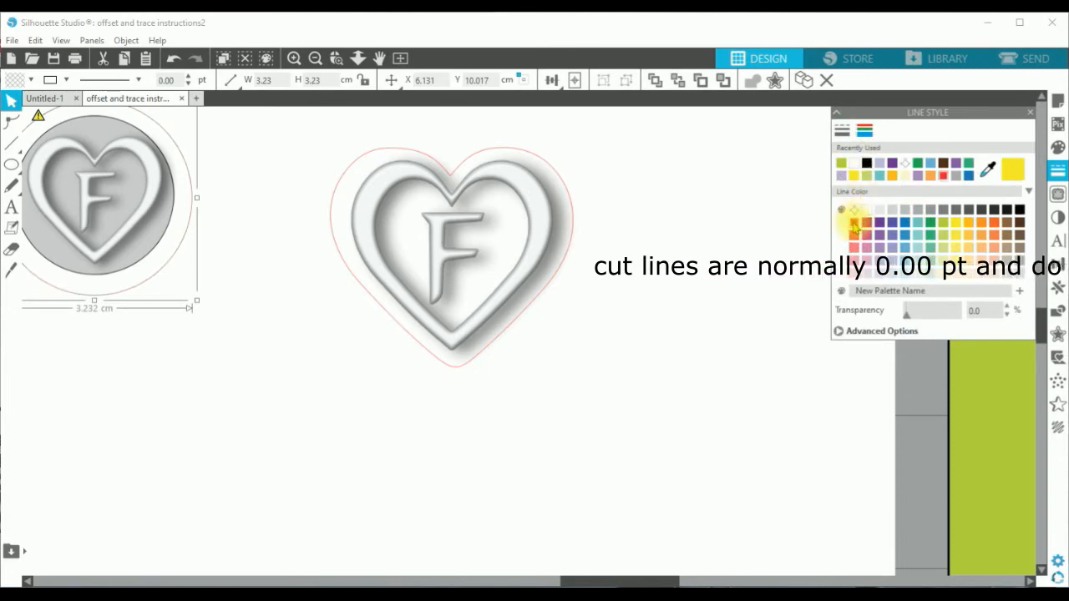
left_click(329, 326)
left_click_drag(612, 580, 586, 579)
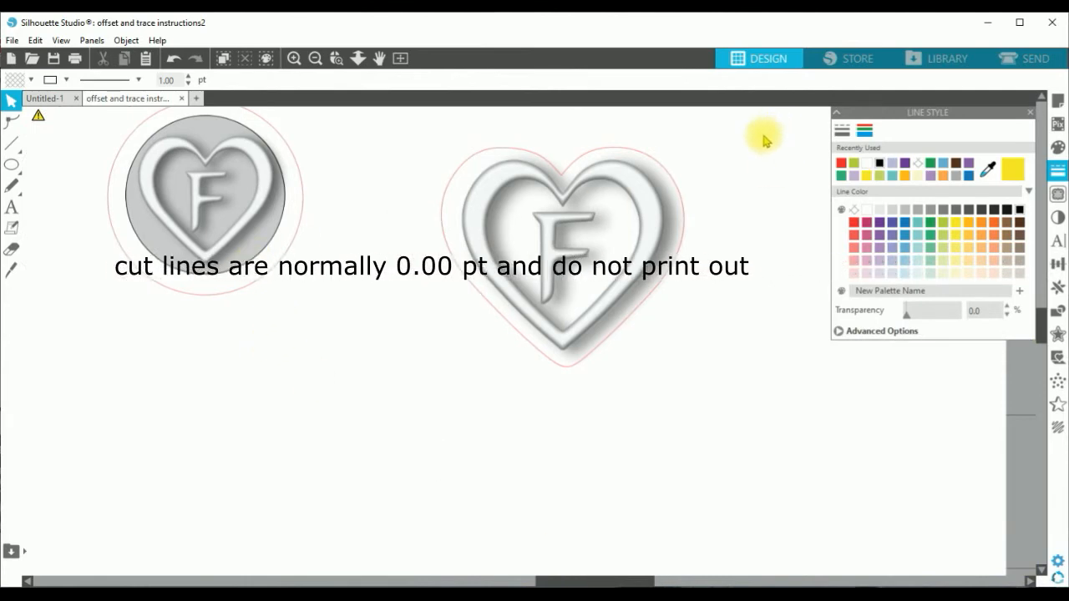
left_click(1029, 62)
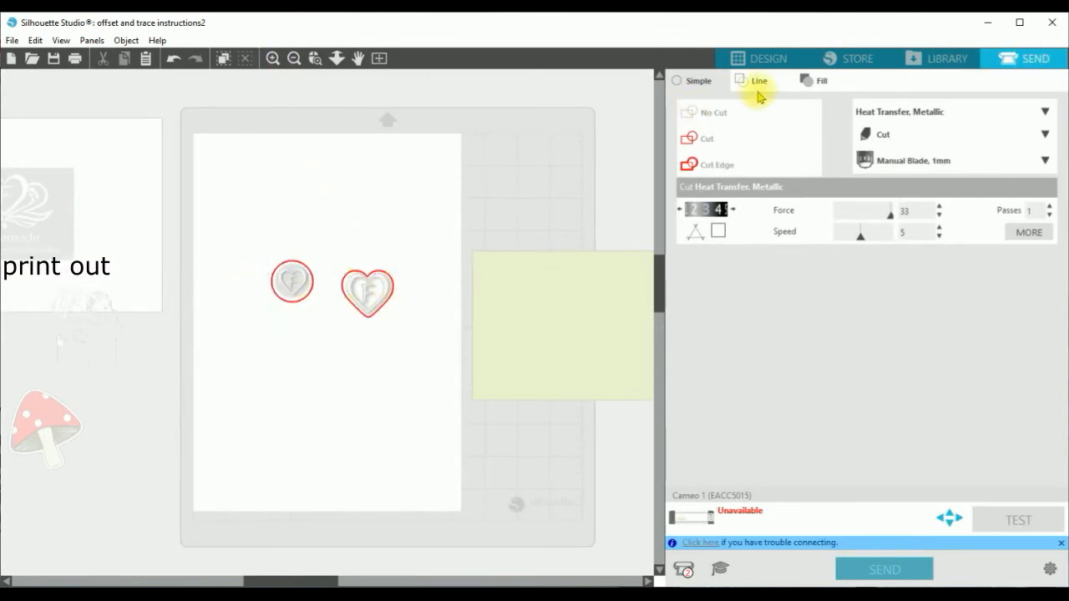
left_click(766, 62)
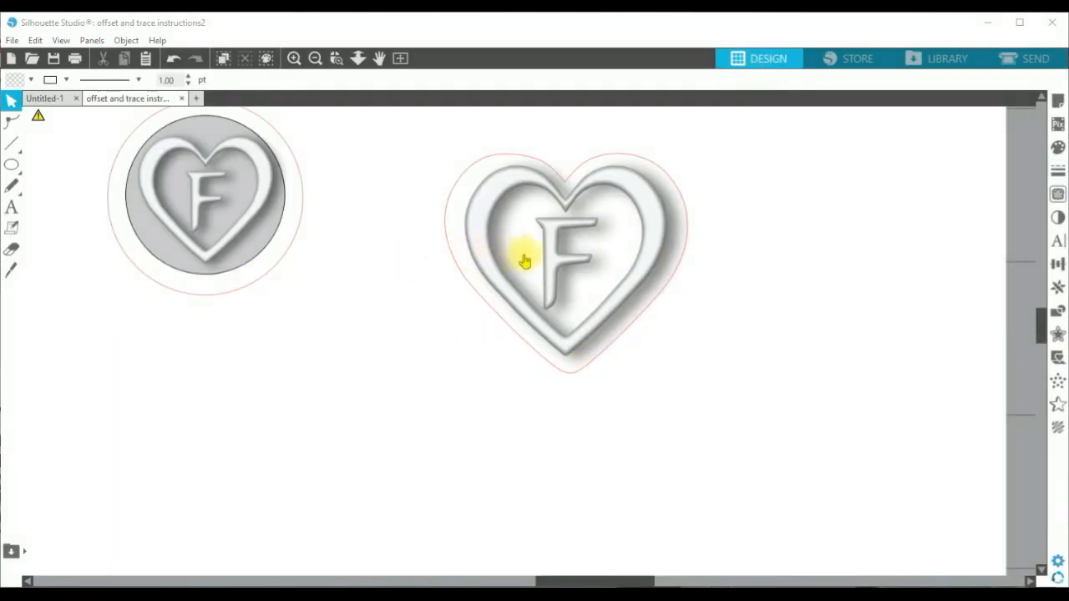
- Move the large heart logo off its traced outline, fill the outline with white and send it to the back
left_click_drag(625, 235, 489, 298)
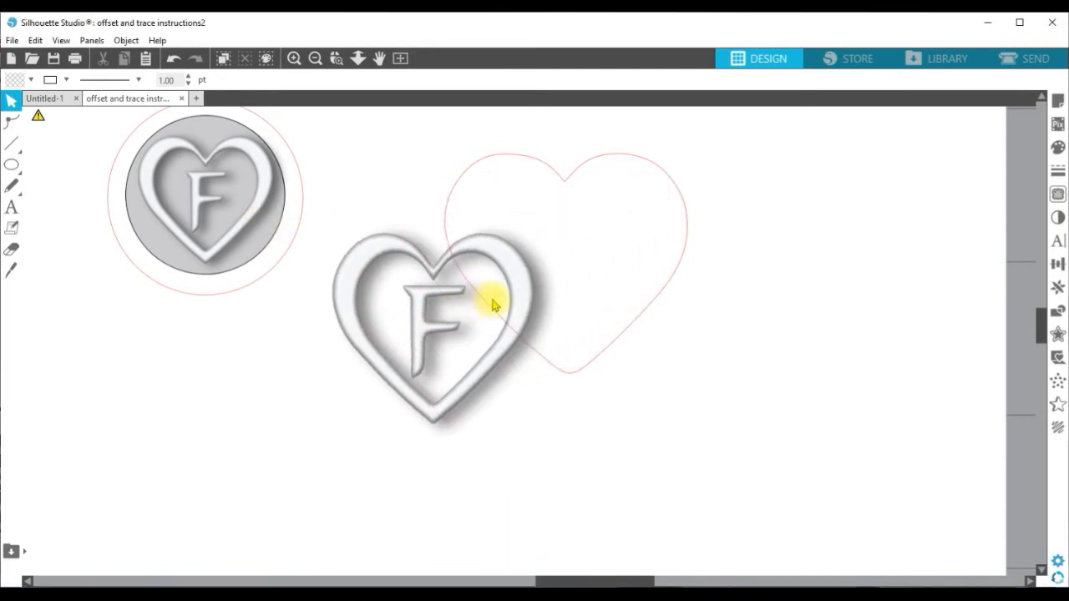
left_click(647, 308)
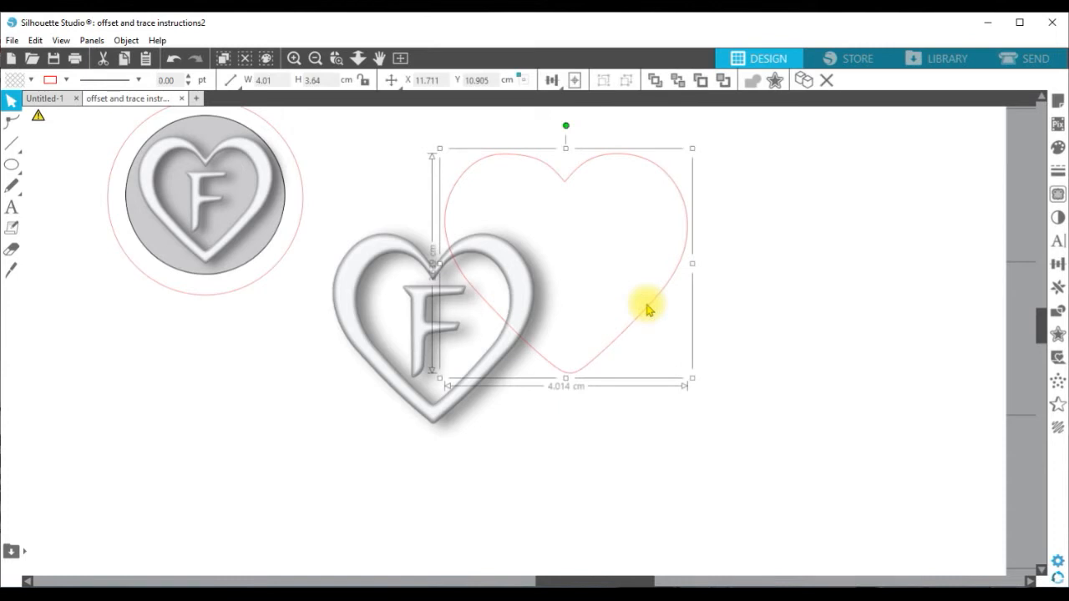
left_click(1059, 149)
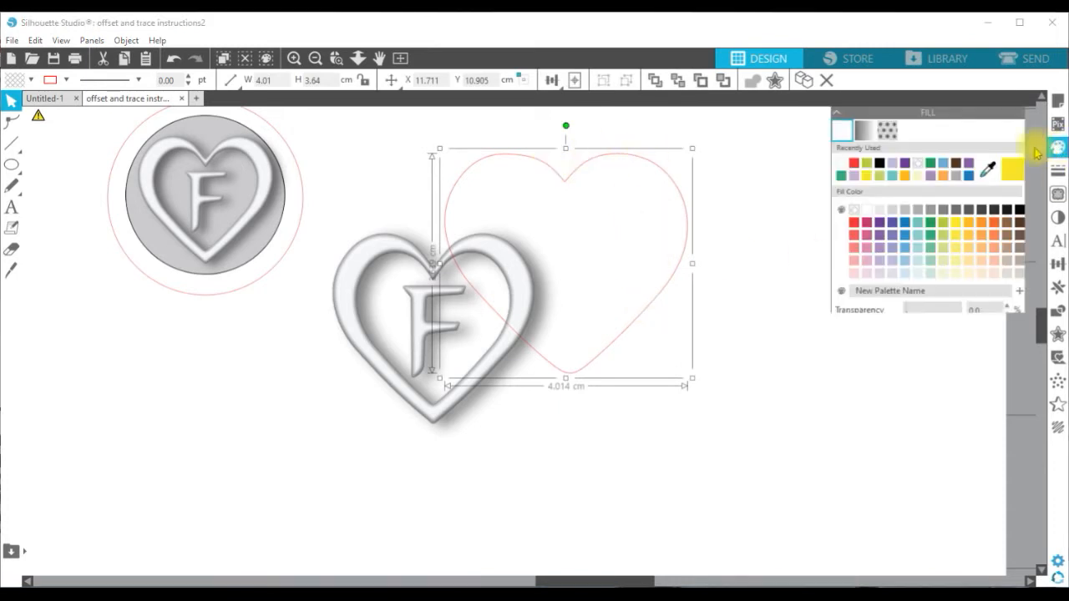
left_click(844, 166)
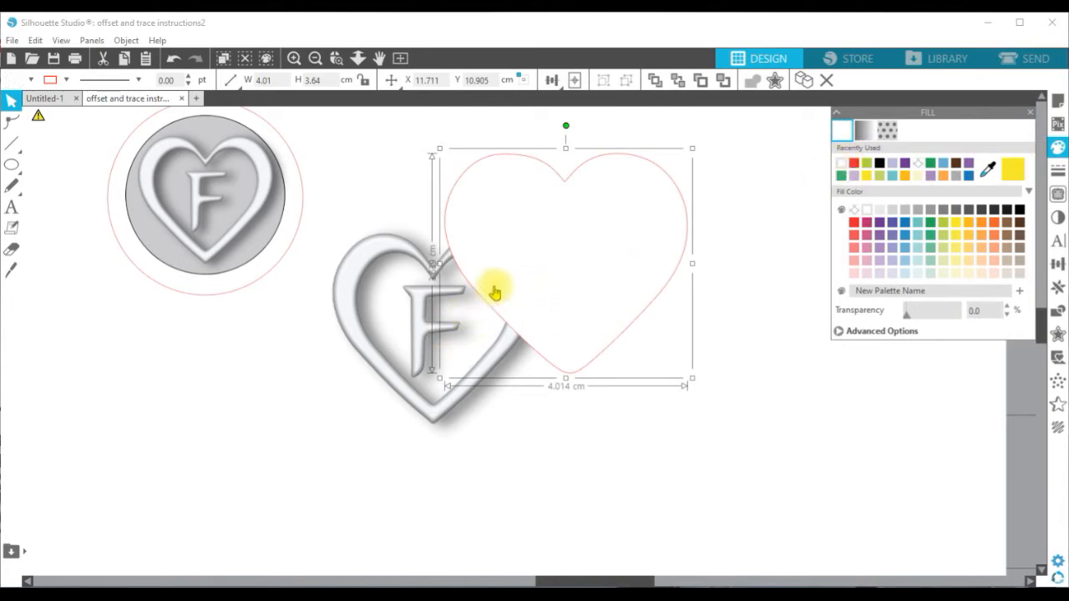
right_click(598, 273)
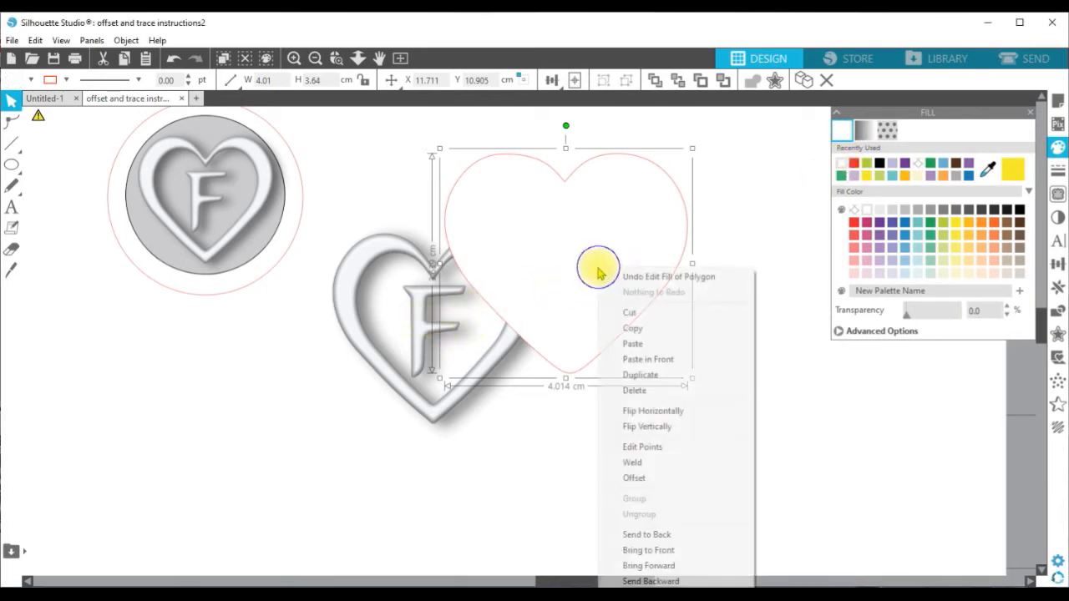
left_click(687, 541)
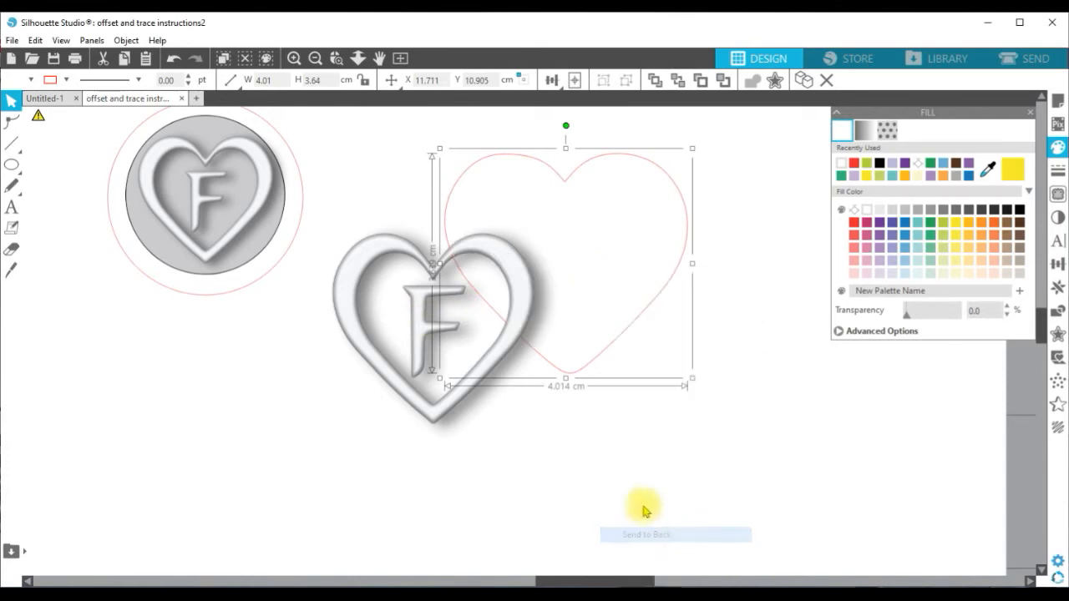
- Place the large heart logo back over its white outline, align their centres and nudge the logo slightly right
left_click_drag(470, 376, 623, 341)
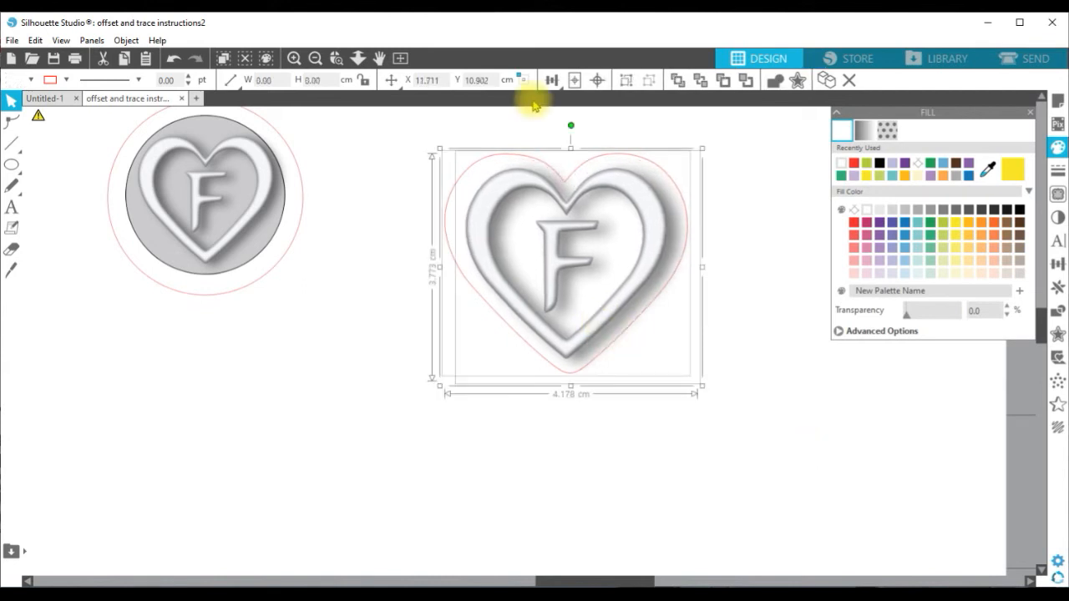
left_click(597, 80)
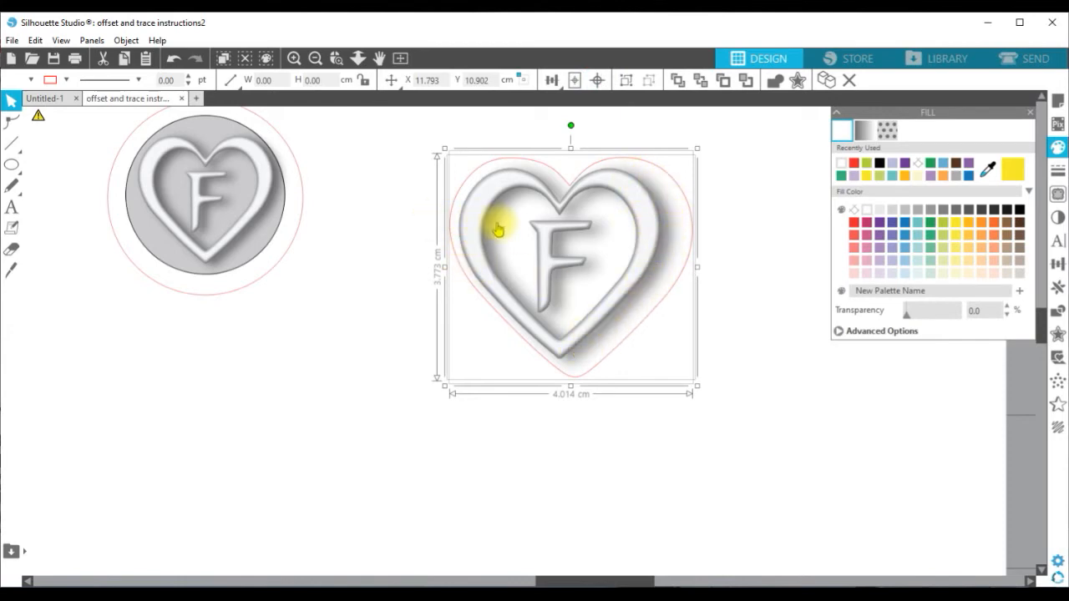
left_click(418, 191)
left_click_drag(618, 284, 630, 286)
- Group the large heart logo with its white-filled outline
left_click_drag(441, 137, 704, 371)
right_click(644, 308)
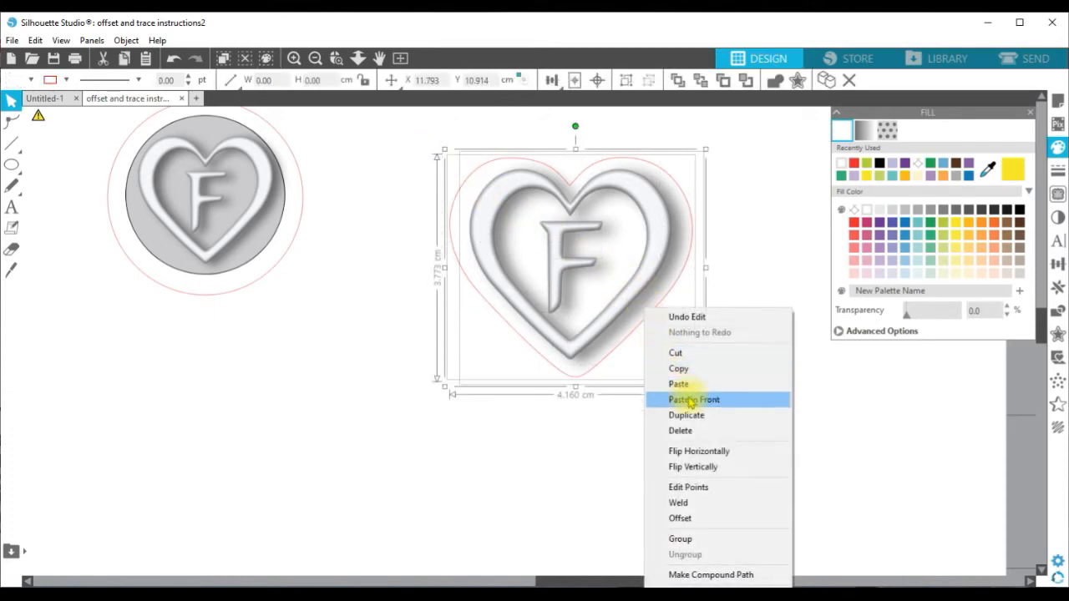
left_click(727, 539)
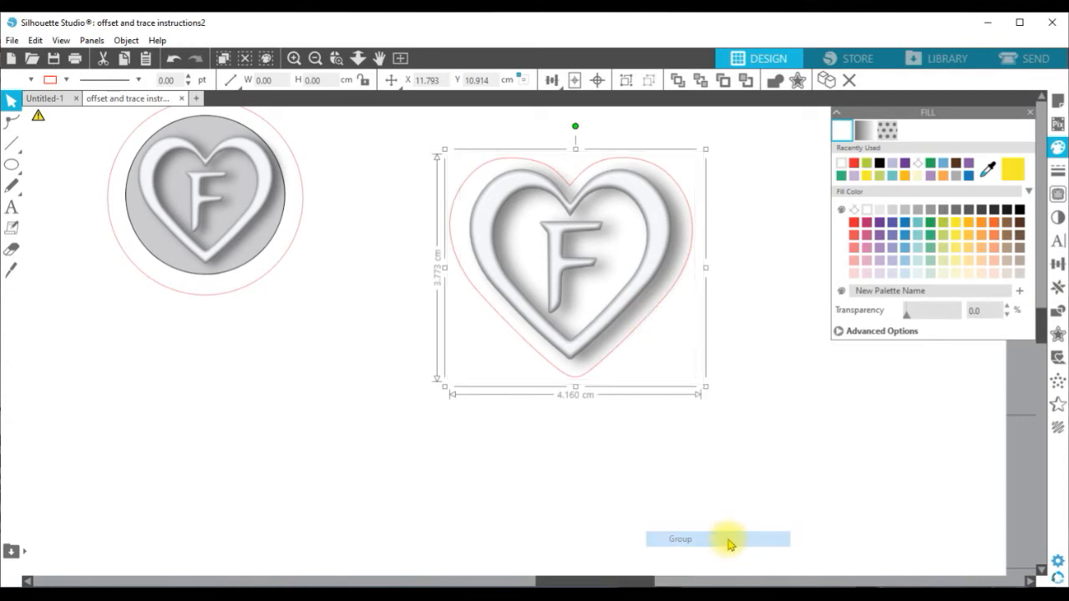
- Separate the round heart logo from its circle, fill the circle with white and send it to the back
left_click(244, 254)
left_click_drag(242, 250, 263, 362)
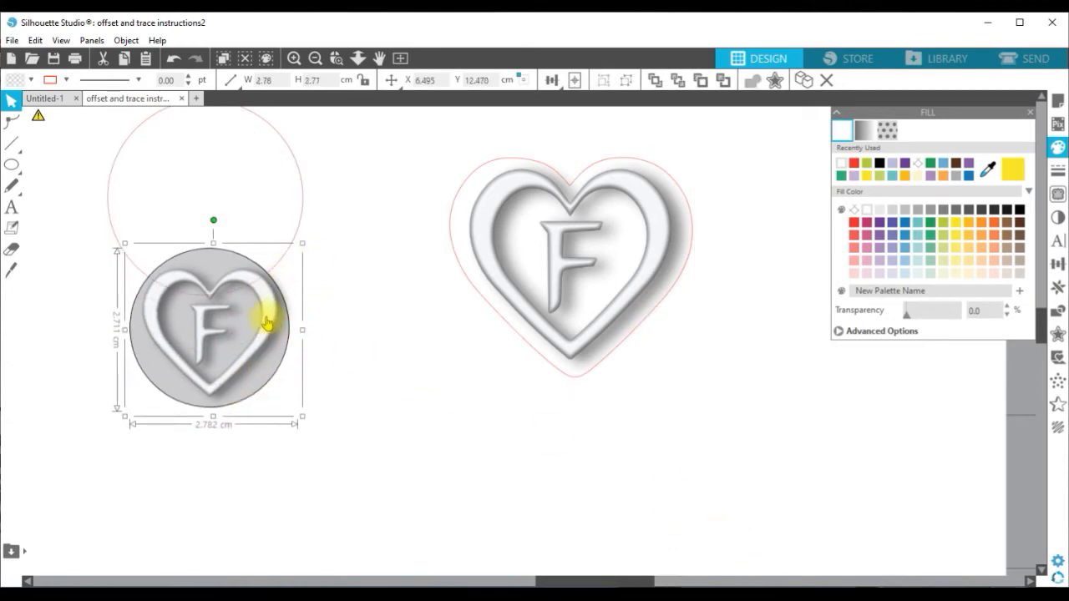
left_click_drag(266, 322, 270, 375)
left_click_drag(287, 256, 329, 310)
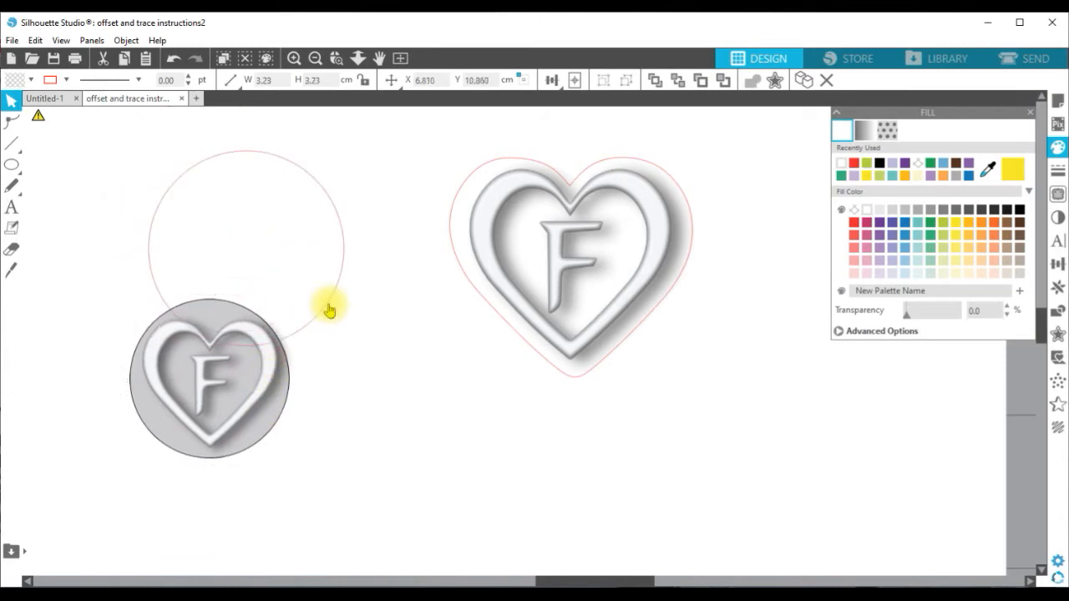
left_click(841, 165)
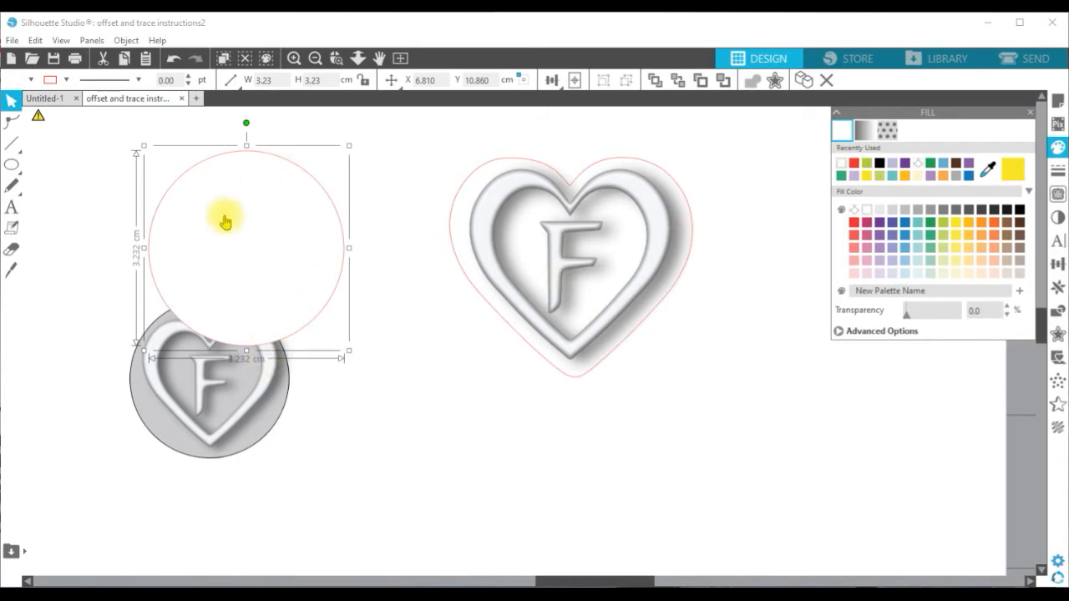
right_click(272, 305)
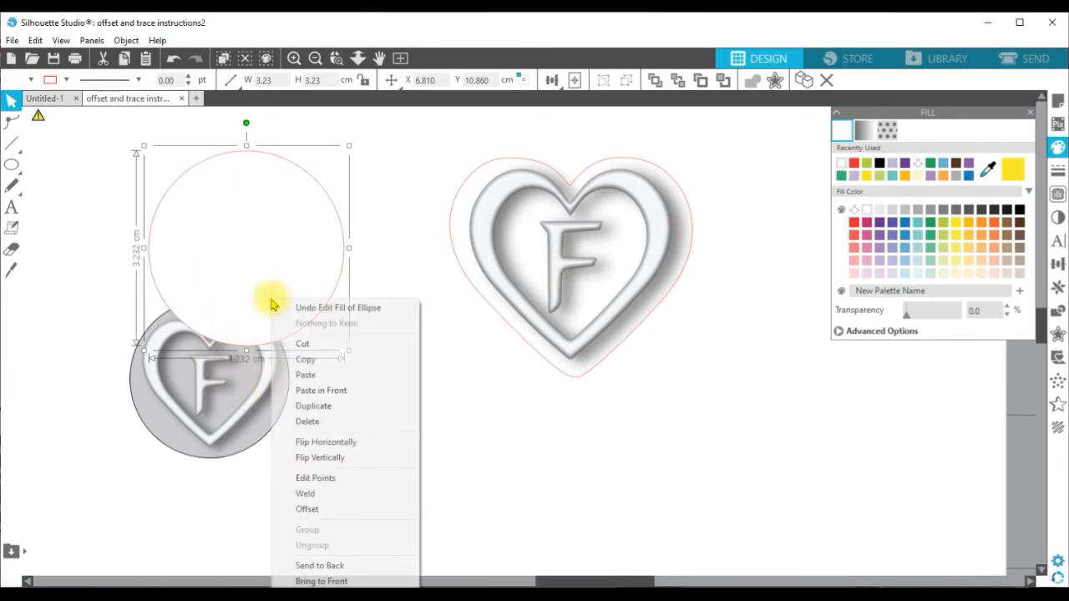
left_click(337, 566)
- Place the round heart logo back inside its white circle, align their centres and nudge the logo slightly right and down
left_click_drag(234, 422, 267, 286)
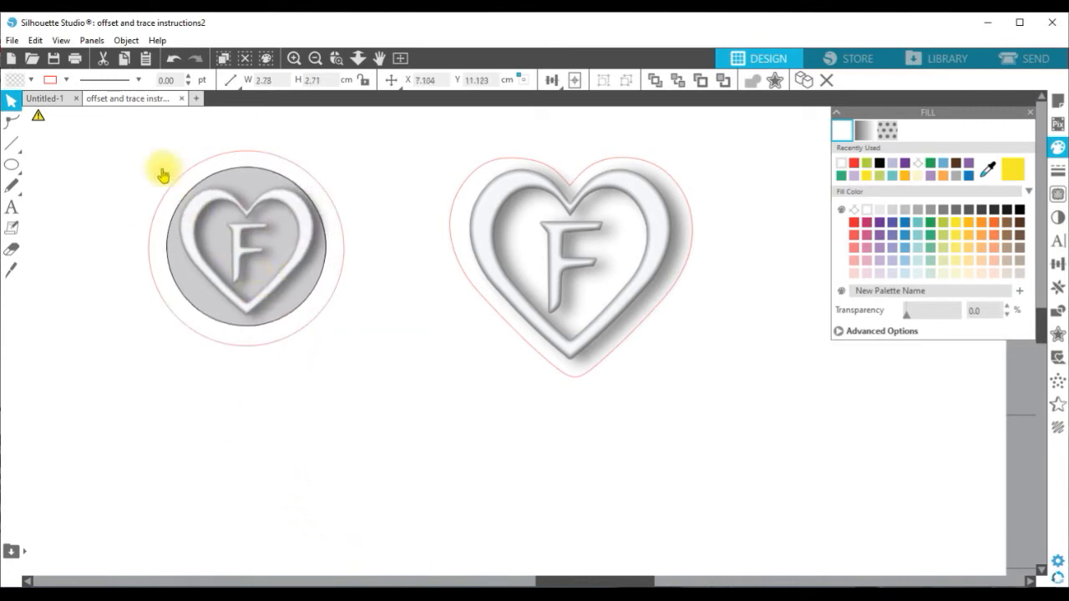
left_click(143, 143)
left_click_drag(112, 131, 310, 300)
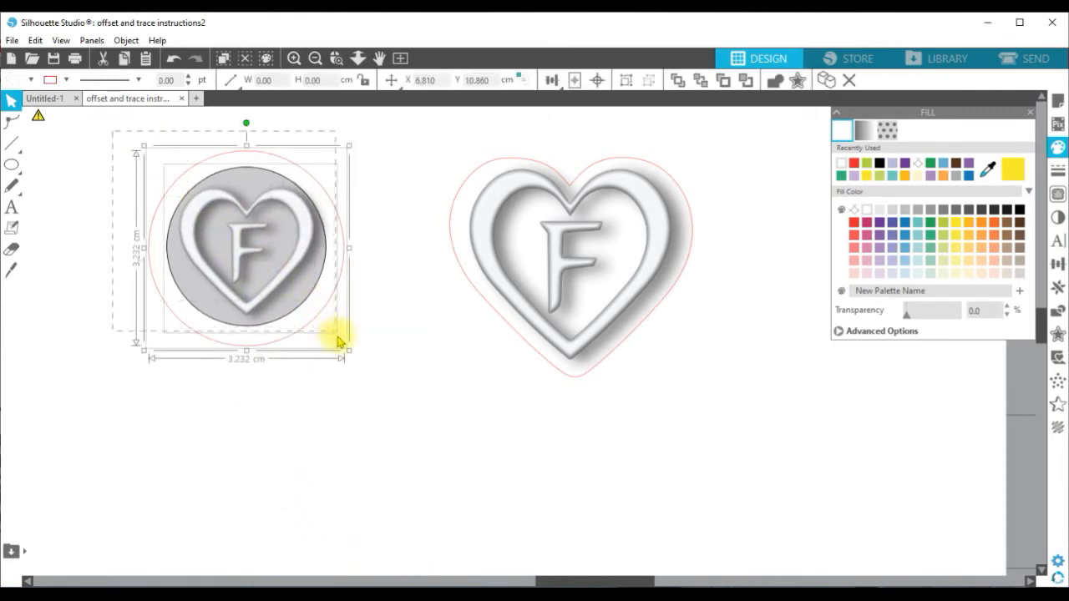
left_click(598, 81)
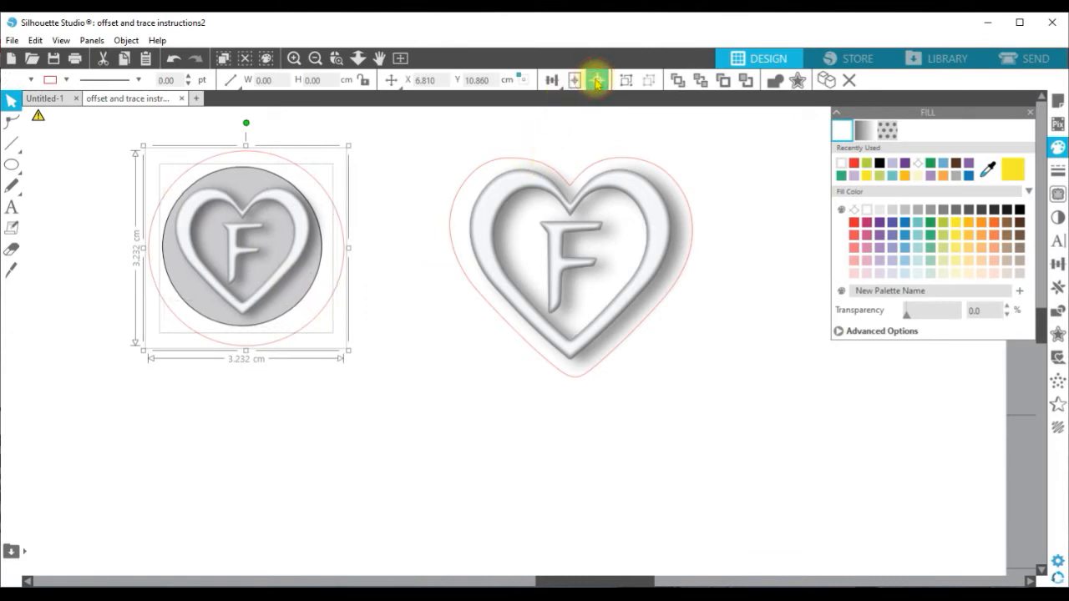
left_click(321, 374)
left_click_drag(247, 265, 255, 270)
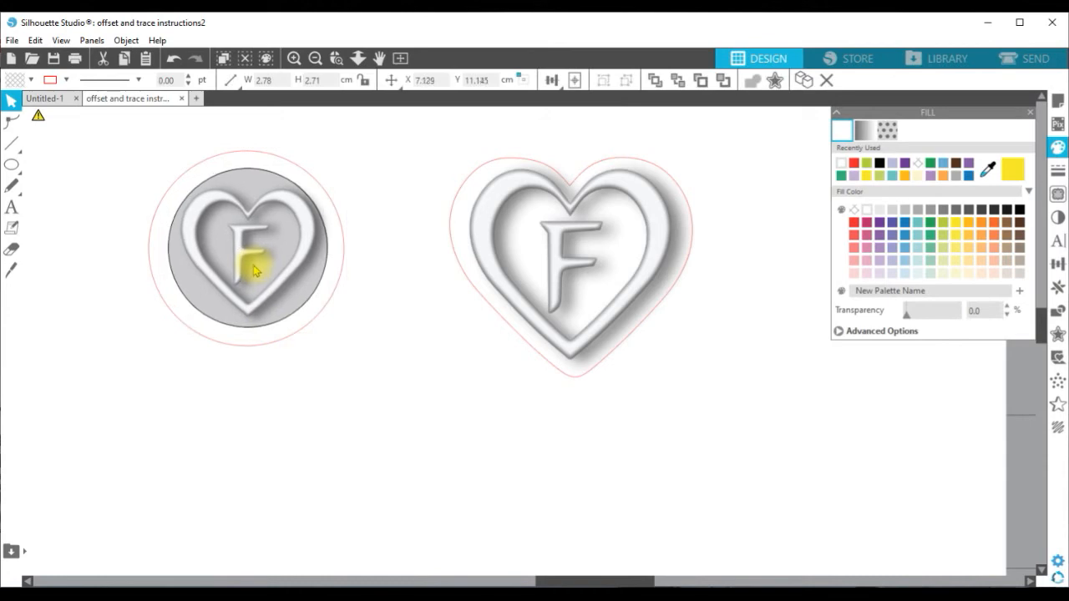
- Group the round heart logo with its white-filled circle
left_click_drag(120, 153, 343, 338)
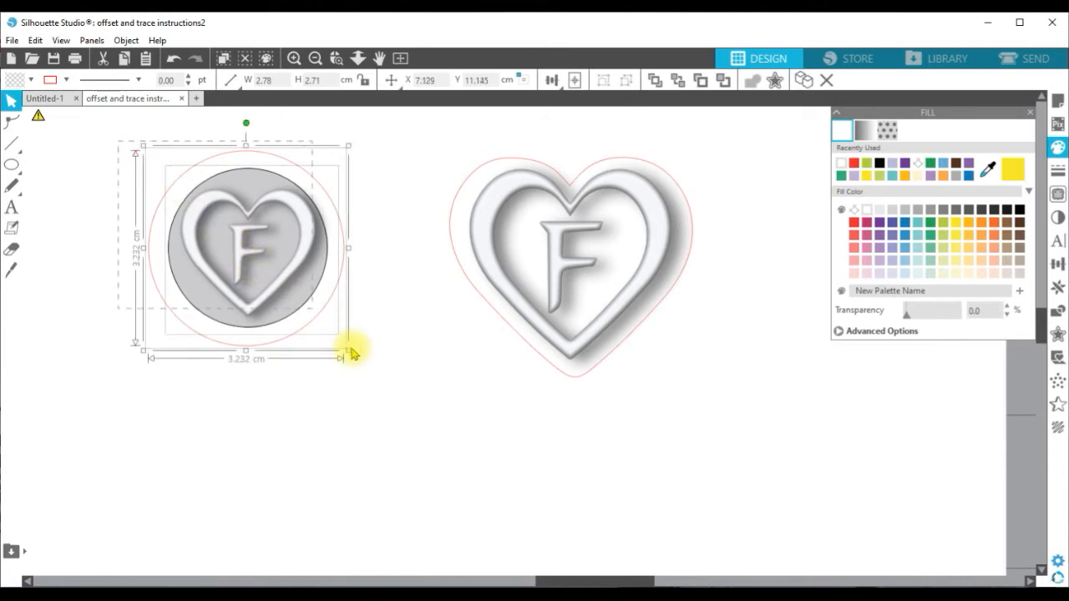
right_click(309, 290)
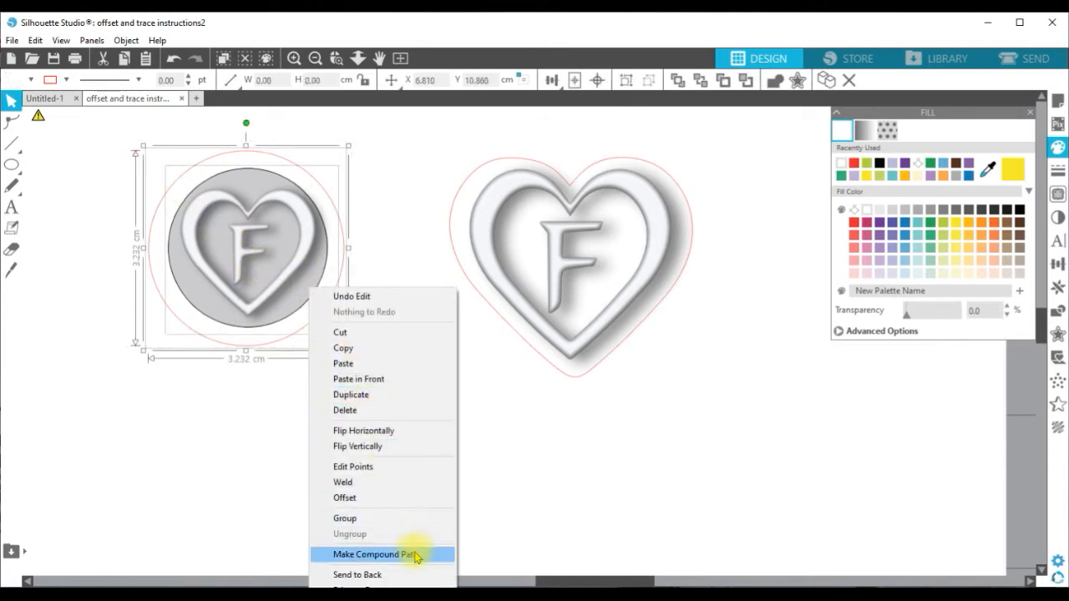
left_click(408, 519)
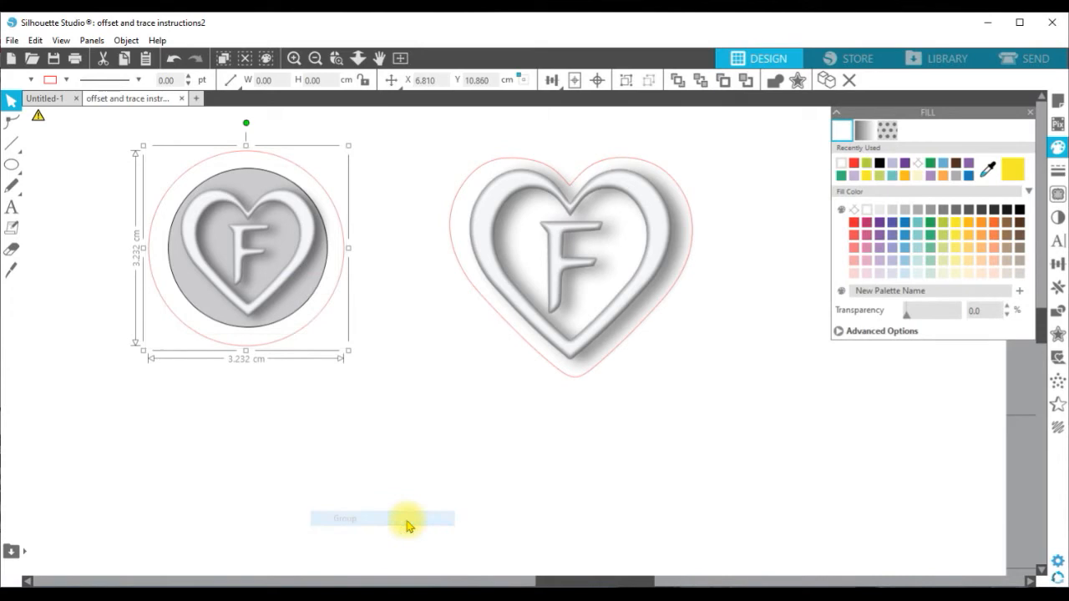
- Move both heart designs off the page beside the mushroom, and place the Fanklemade card across the upper part of the page
left_click(315, 59)
left_click(315, 59)
left_click_drag(377, 226, 242, 461)
left_click_drag(126, 225, 544, 272)
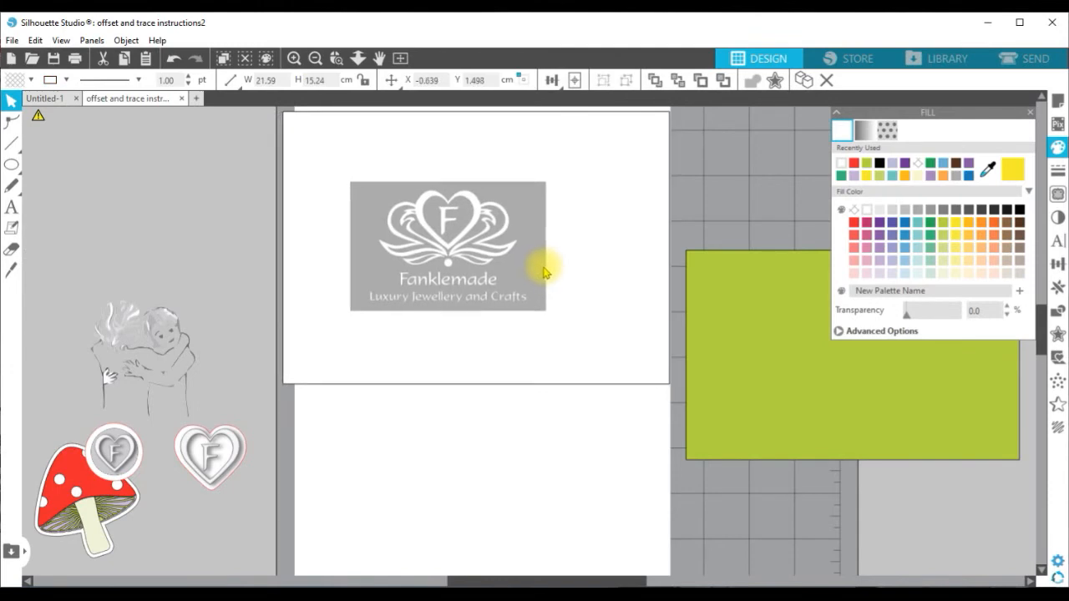
left_click_drag(544, 272, 544, 272)
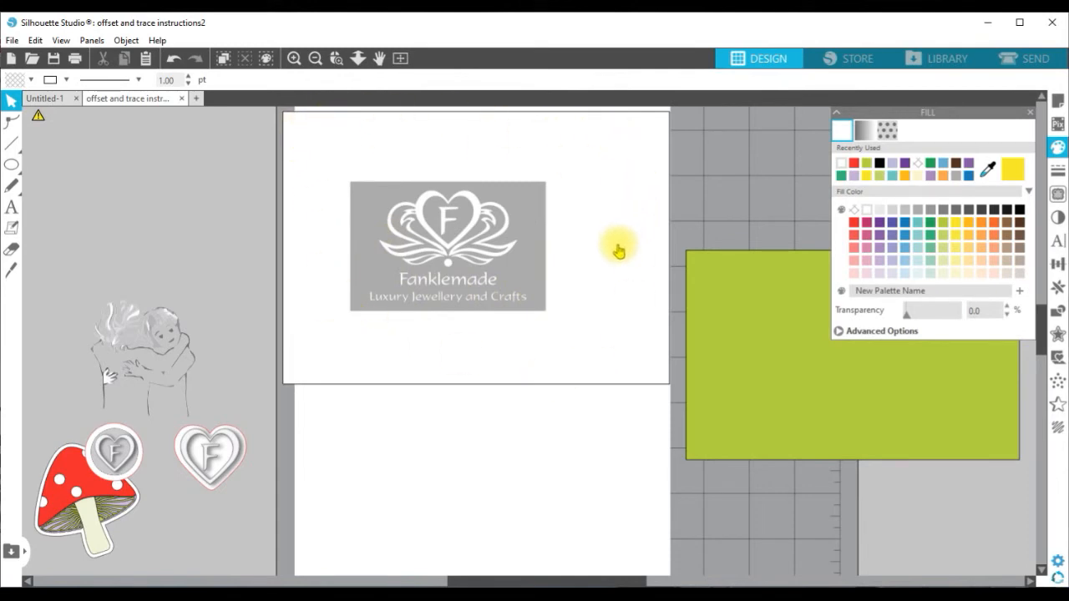
left_click_drag(604, 268, 610, 281)
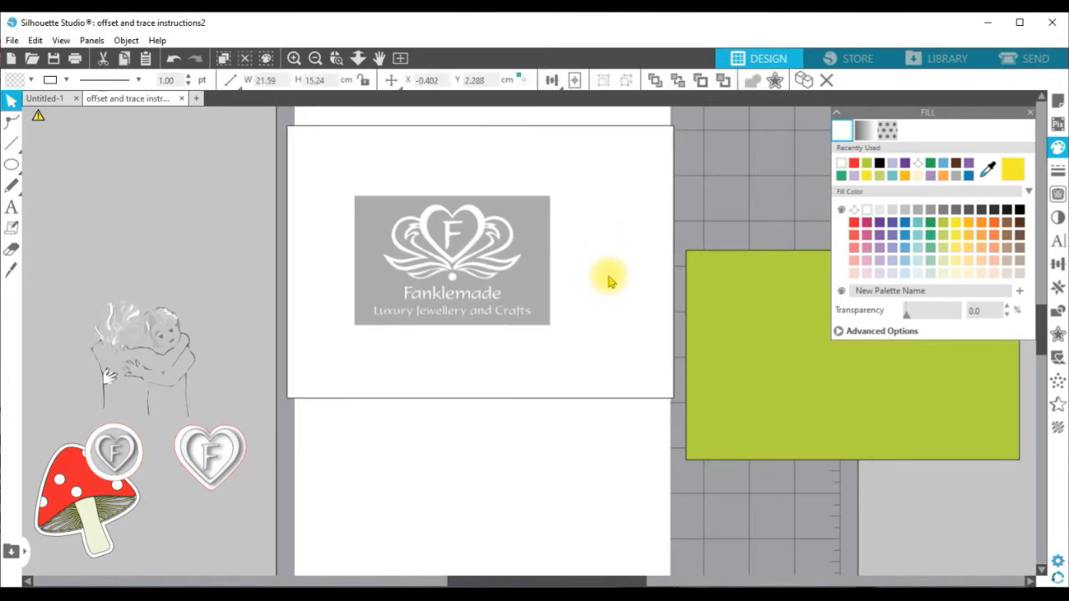
left_click(595, 319)
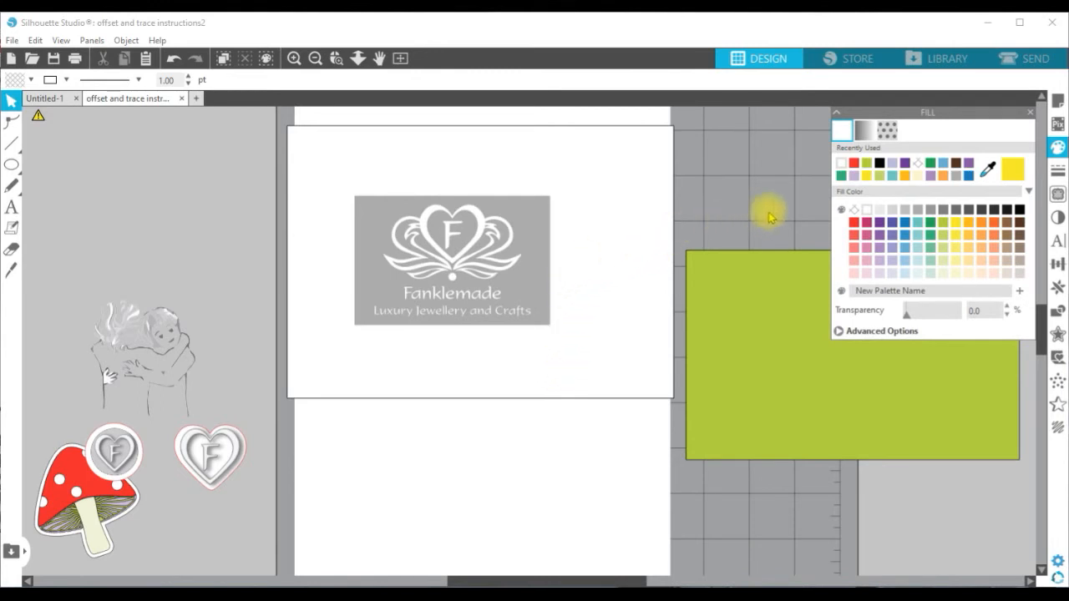
- Define a trace area about 12.8 by 8.1 cm that encloses the grey Fanklemade logo on the card
left_click(1057, 194)
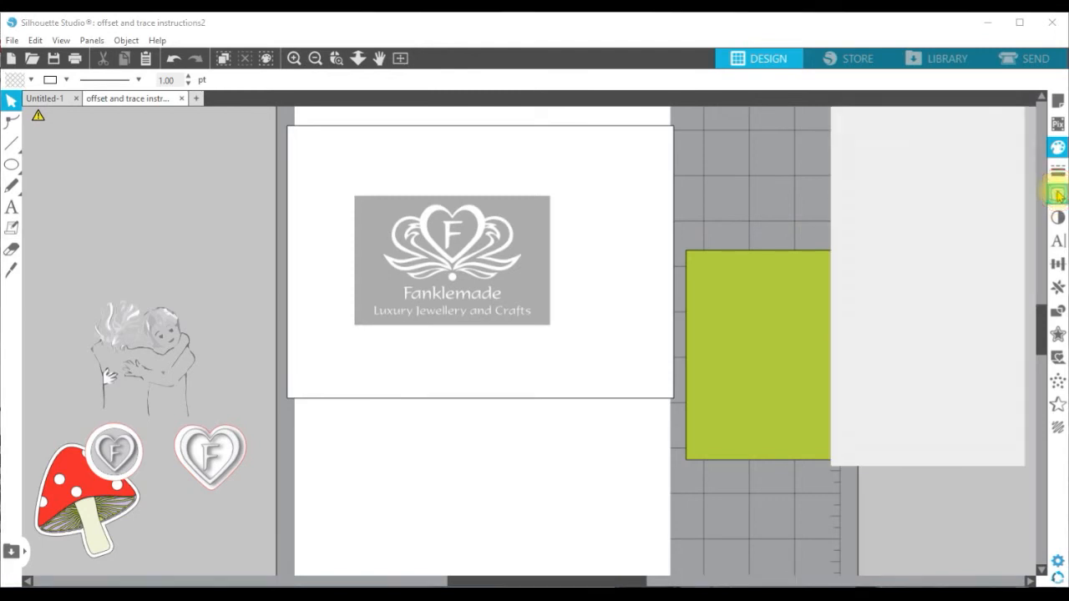
left_click(868, 166)
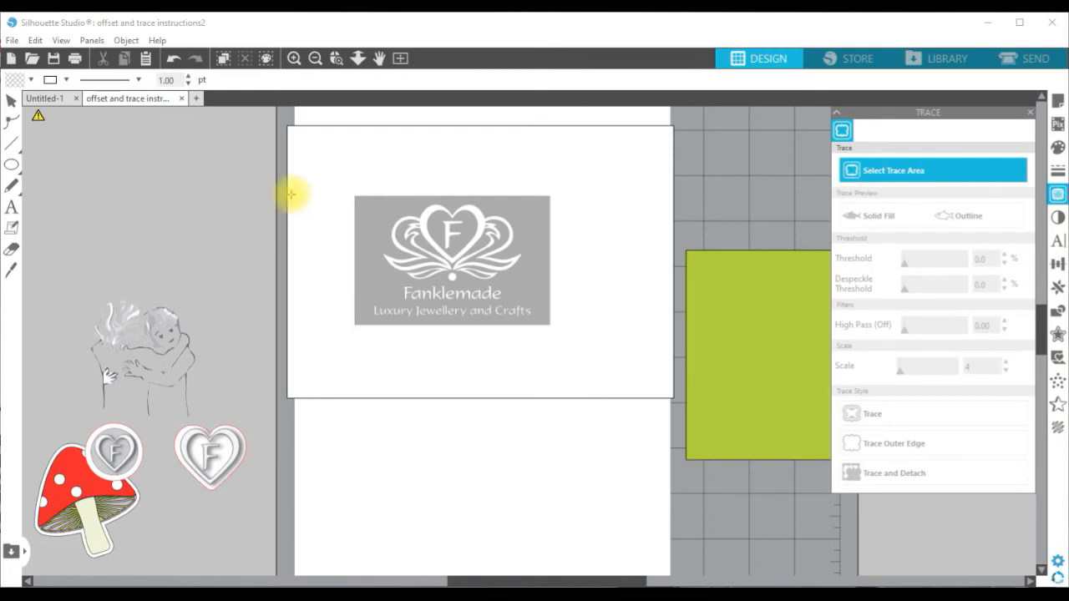
mouse_move(341, 188)
left_mouse_down()
mouse_move(464, 244)
mouse_move(556, 313)
mouse_move(571, 338)
left_mouse_up()
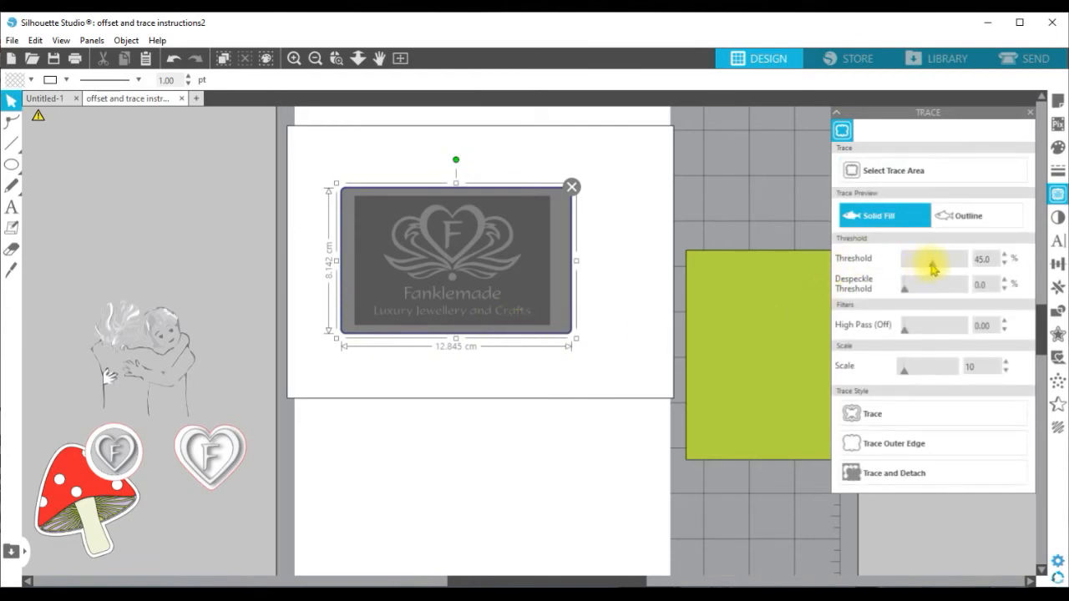
- Trace the Fanklemade logo with a threshold of 76% and move the card aside, leaving the traced outline on the page
left_click_drag(942, 267, 950, 269)
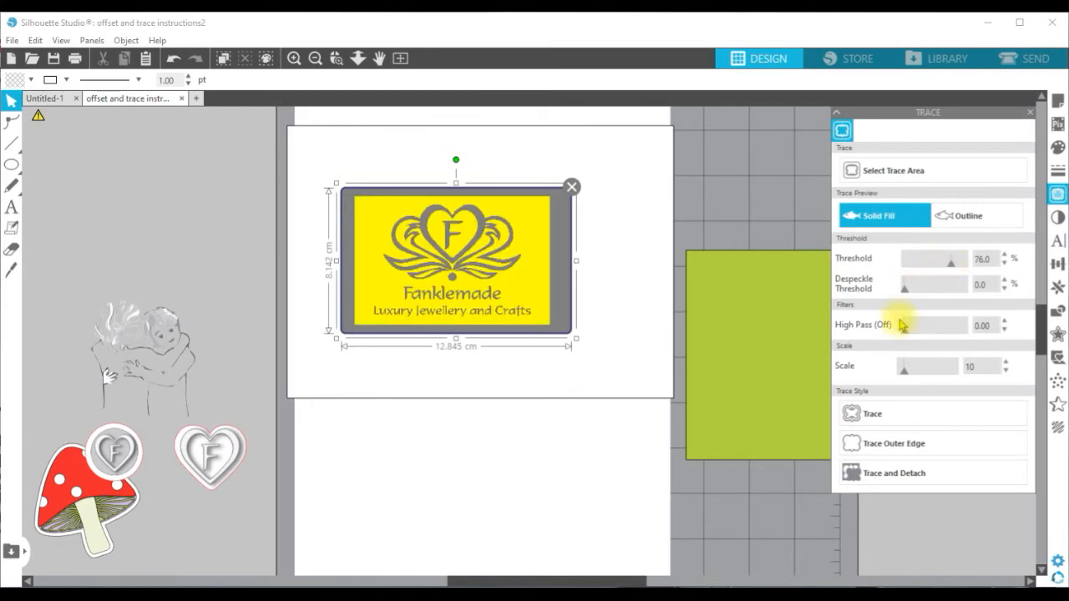
left_click(896, 412)
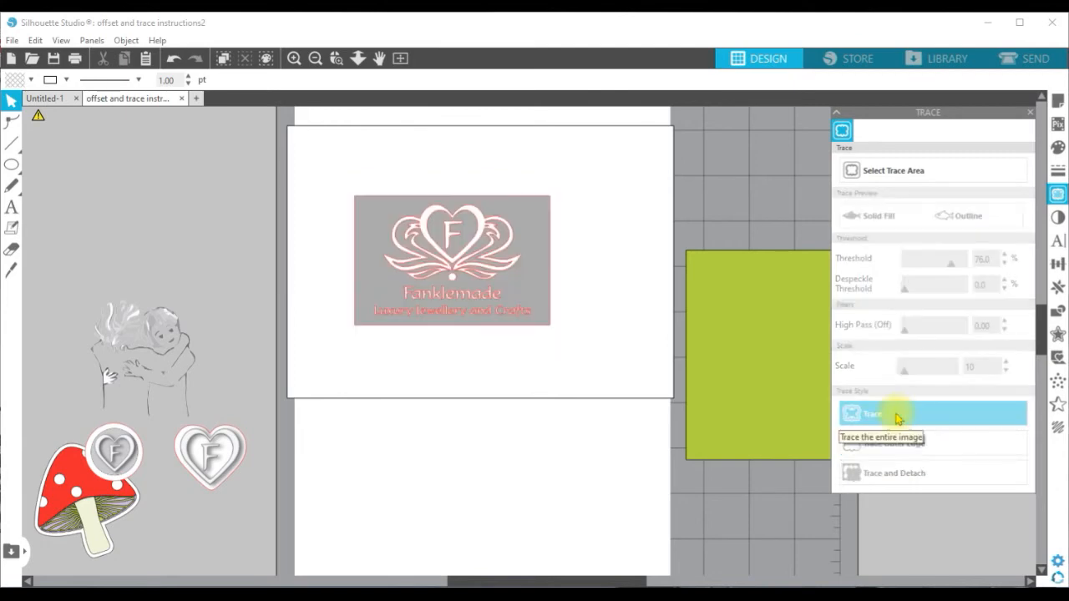
mouse_move(331, 150)
left_mouse_down()
mouse_move(585, 170)
mouse_move(632, 162)
mouse_move(620, 167)
left_mouse_up()
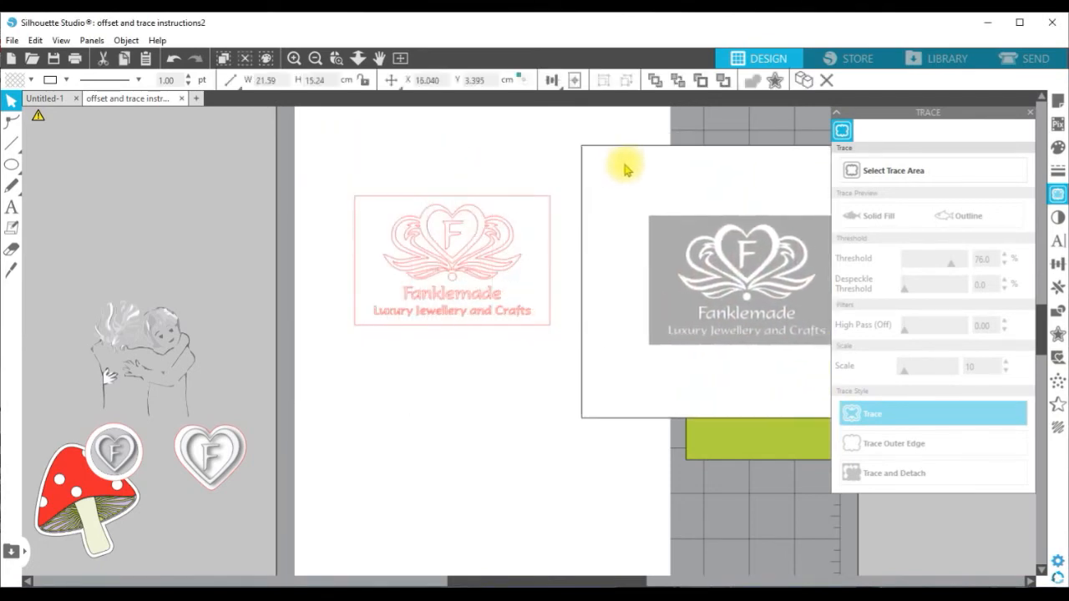
left_click(374, 176)
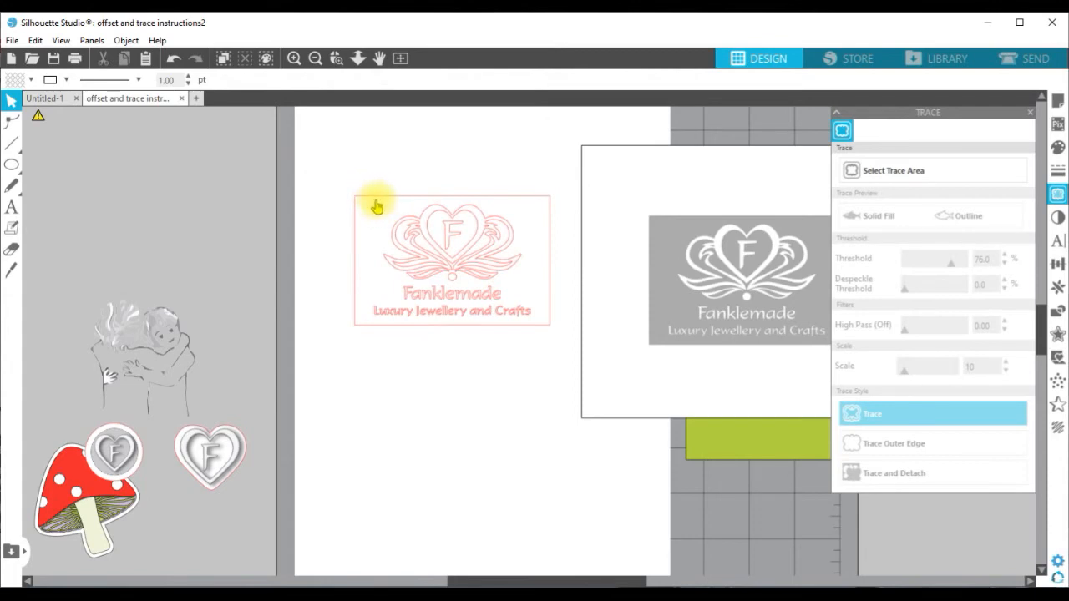
- Release the compound path of the traced Fanklemade logo into separate shapes
left_click(539, 332)
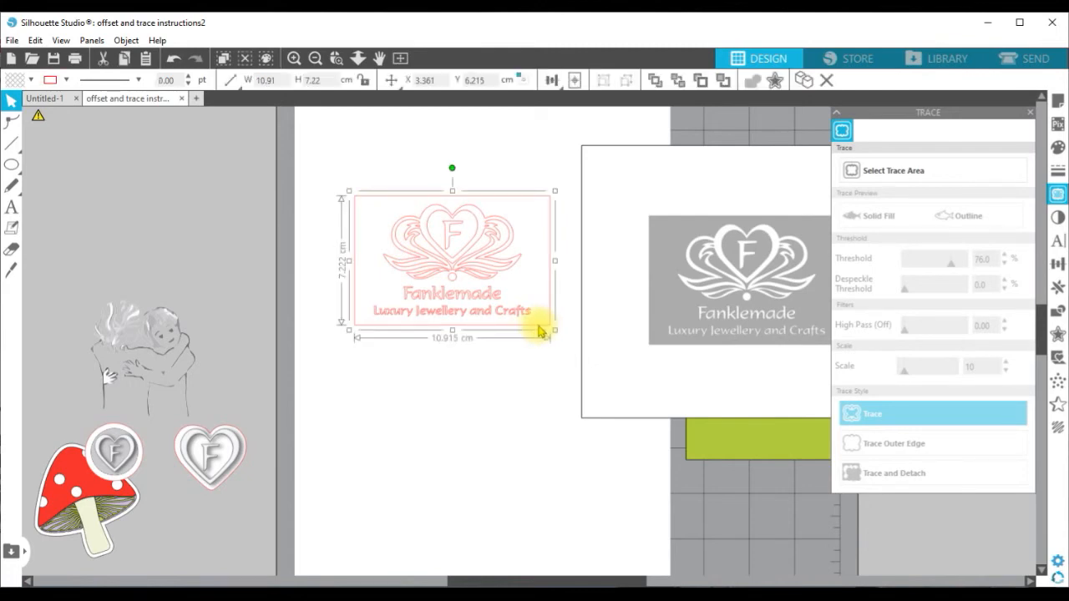
right_click(534, 332)
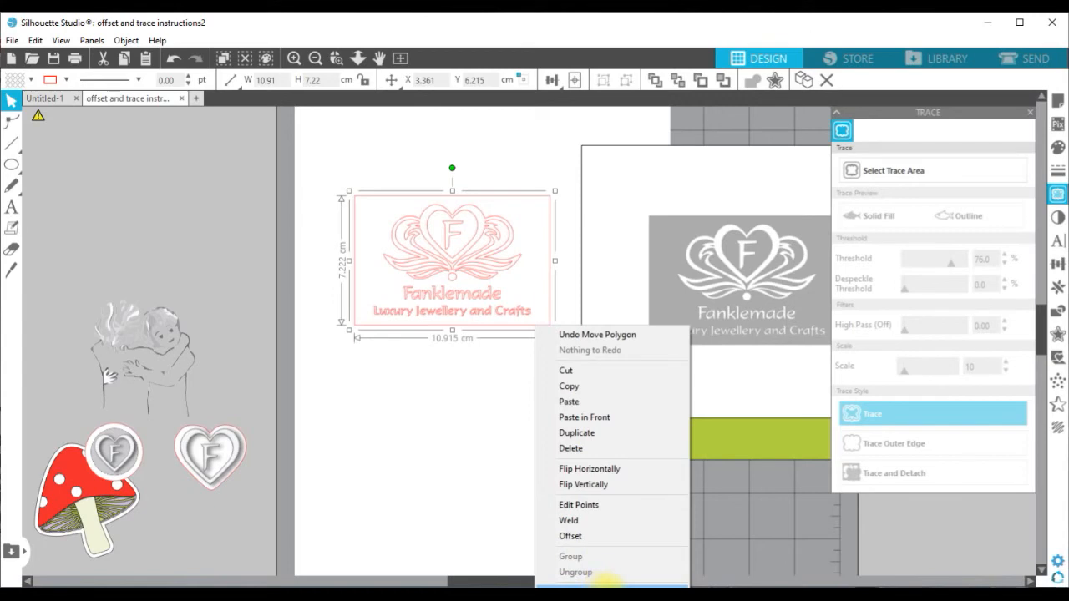
left_click(607, 582)
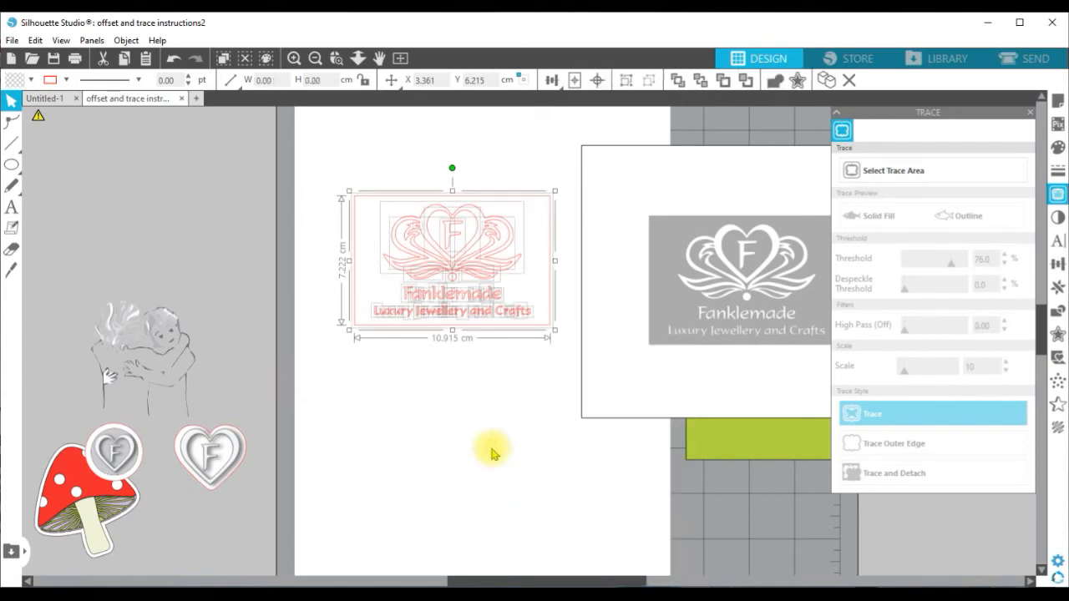
left_click(293, 57)
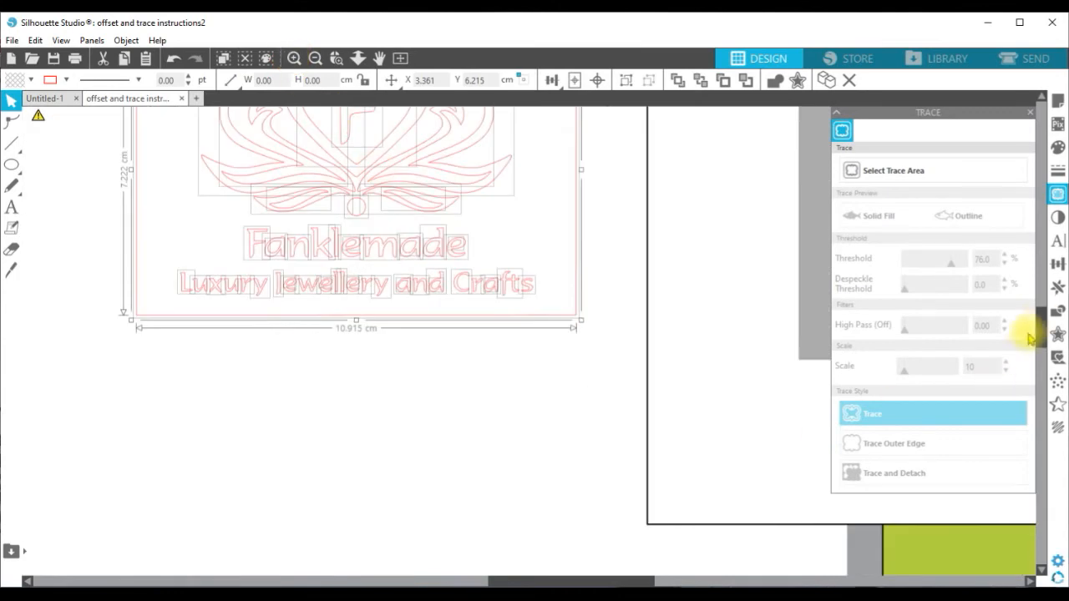
left_click_drag(1042, 326, 1043, 305)
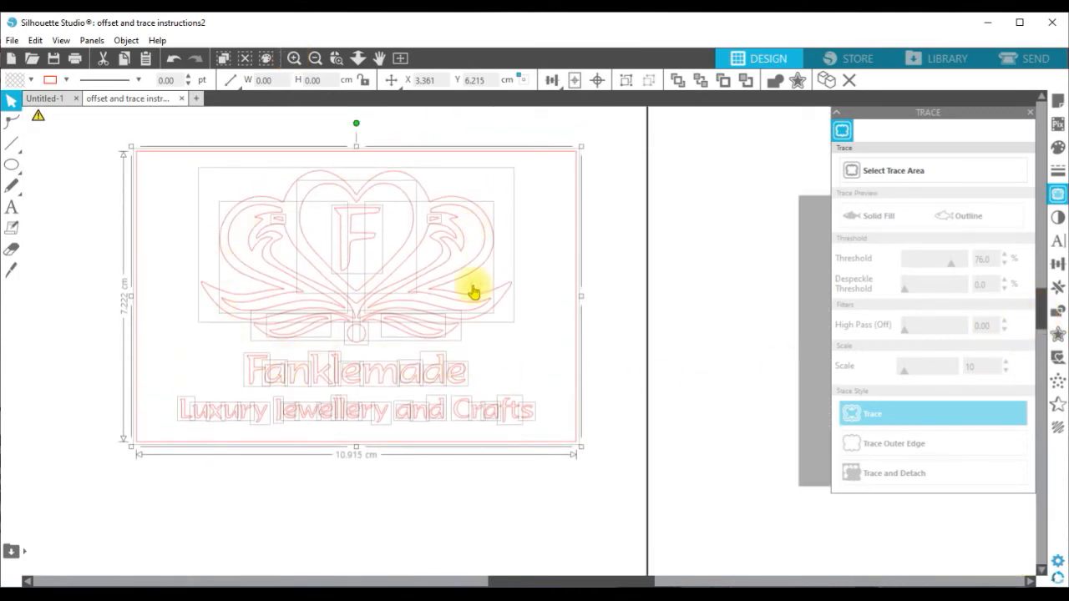
left_click(553, 481)
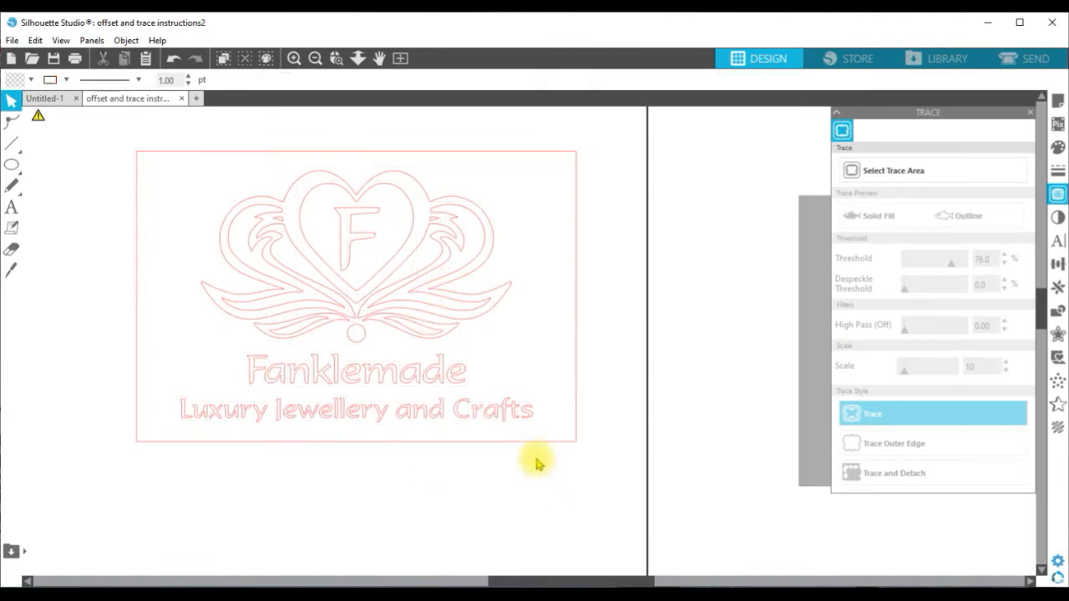
- Delete the rectangular frame surrounding the traced logo
left_click(483, 442)
right_click(485, 449)
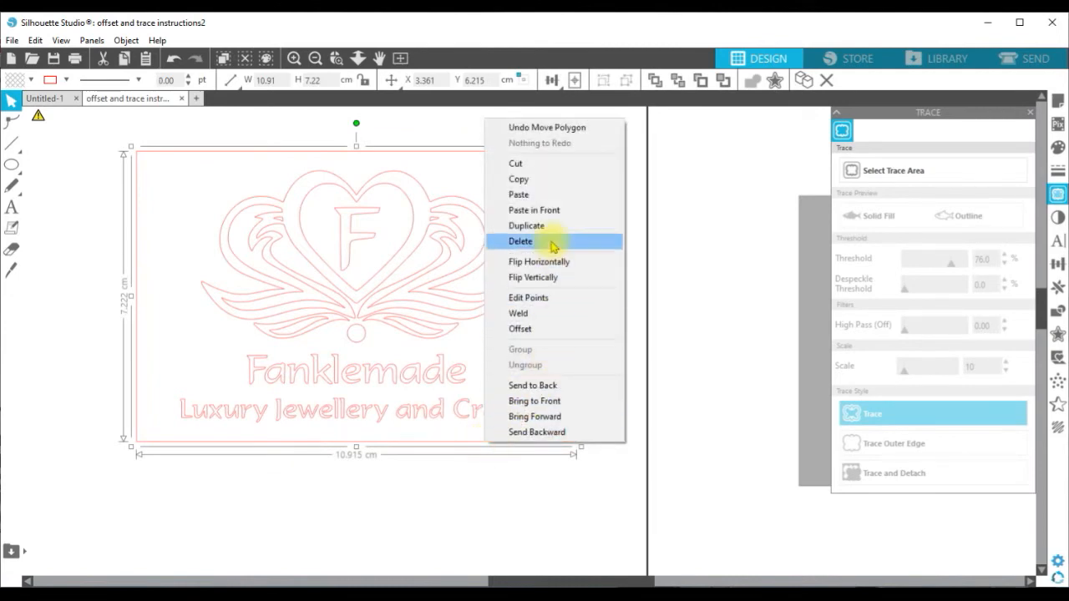
left_click(551, 242)
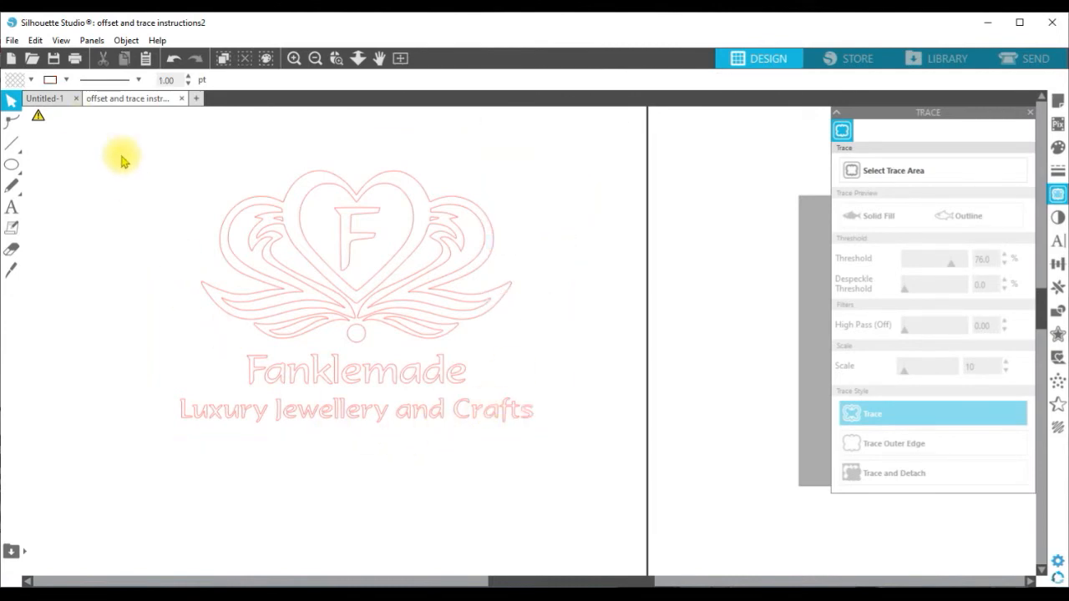
- Combine all traced logo shapes and lettering into a single compound path and shift it slightly to the right
left_click_drag(124, 151, 537, 428)
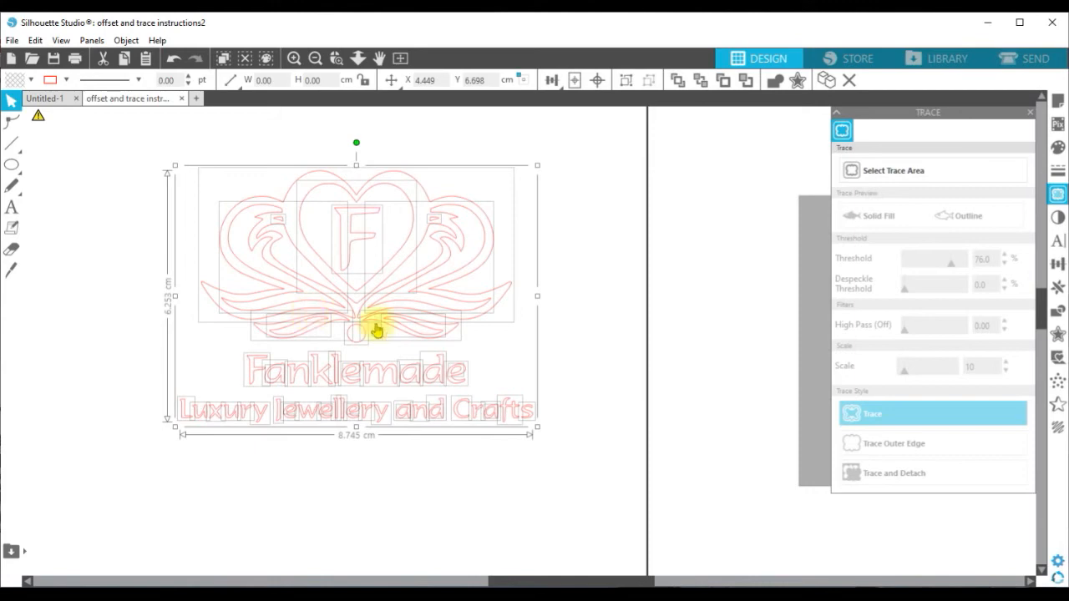
right_click(439, 335)
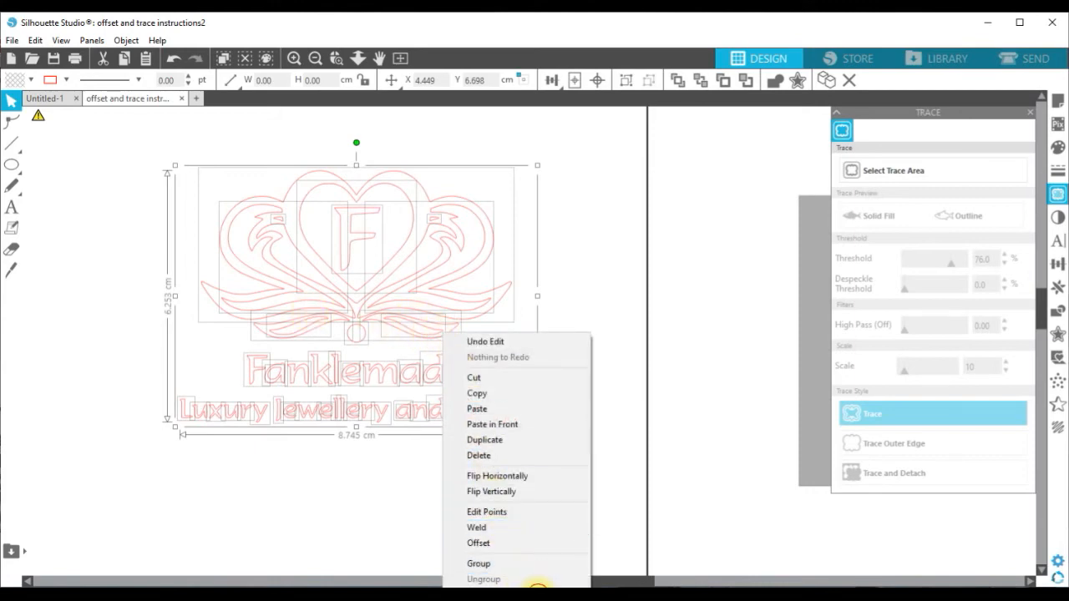
left_click(534, 581)
mouse_move(417, 326)
left_mouse_down()
mouse_move(393, 341)
mouse_move(425, 330)
left_mouse_up()
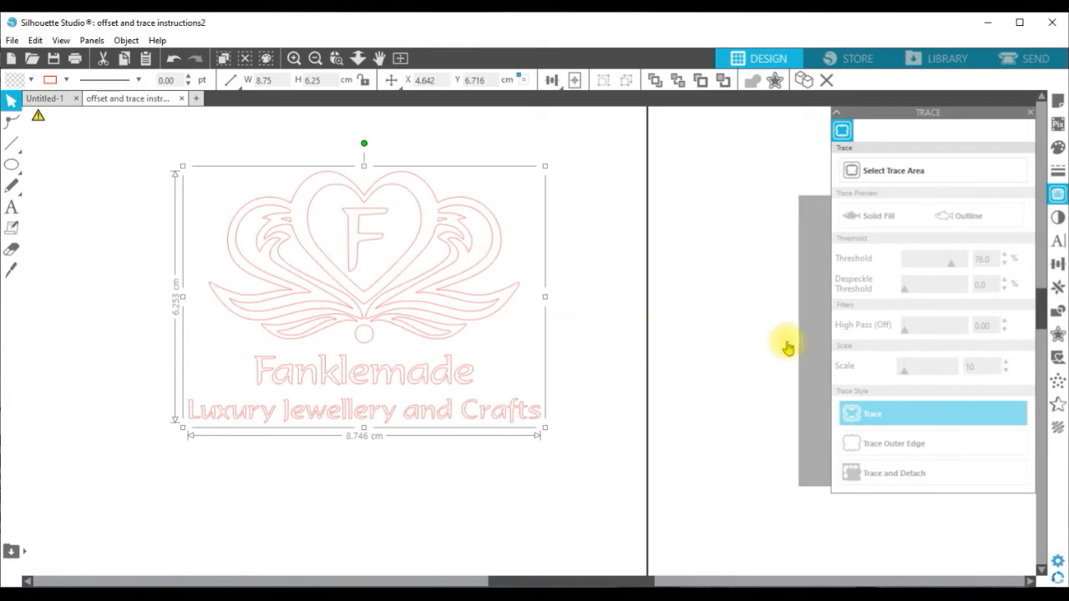
- Create an outward offset of 0.290 cm around the traced Fanklemade logo
left_click(1057, 336)
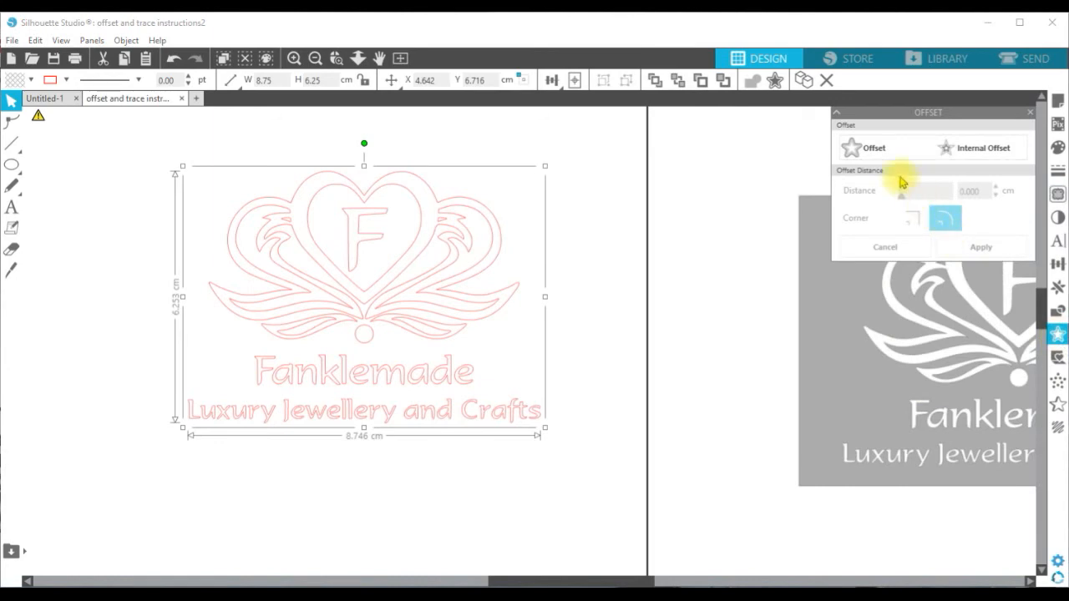
left_click(874, 154)
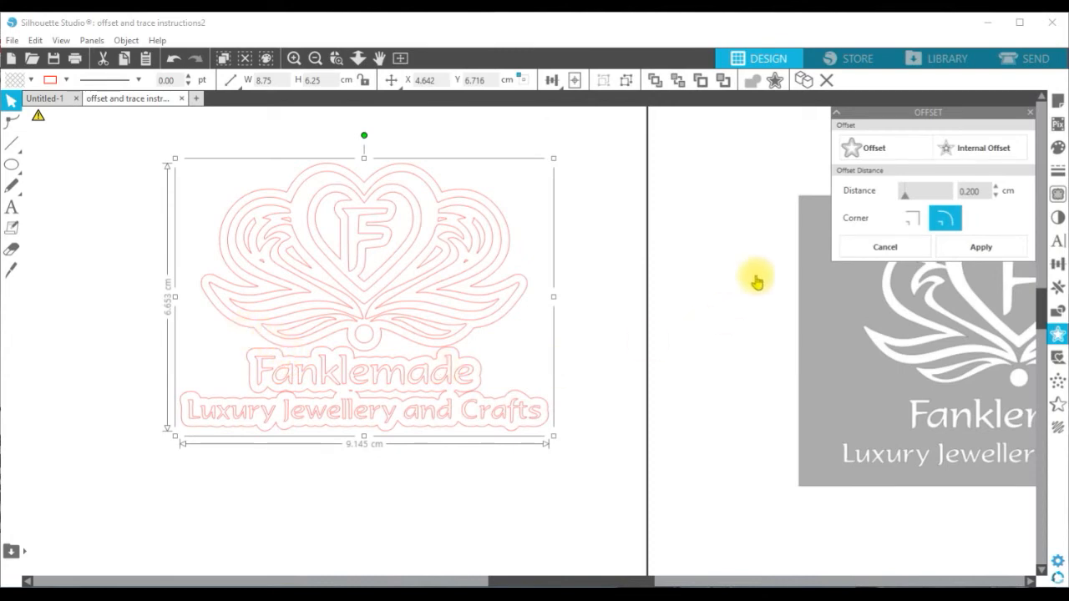
left_click(997, 187)
left_click(997, 187)
left_click(997, 187)
left_click(996, 187)
left_click(996, 188)
left_click(996, 188)
left_click(997, 188)
left_click(996, 188)
left_click(996, 188)
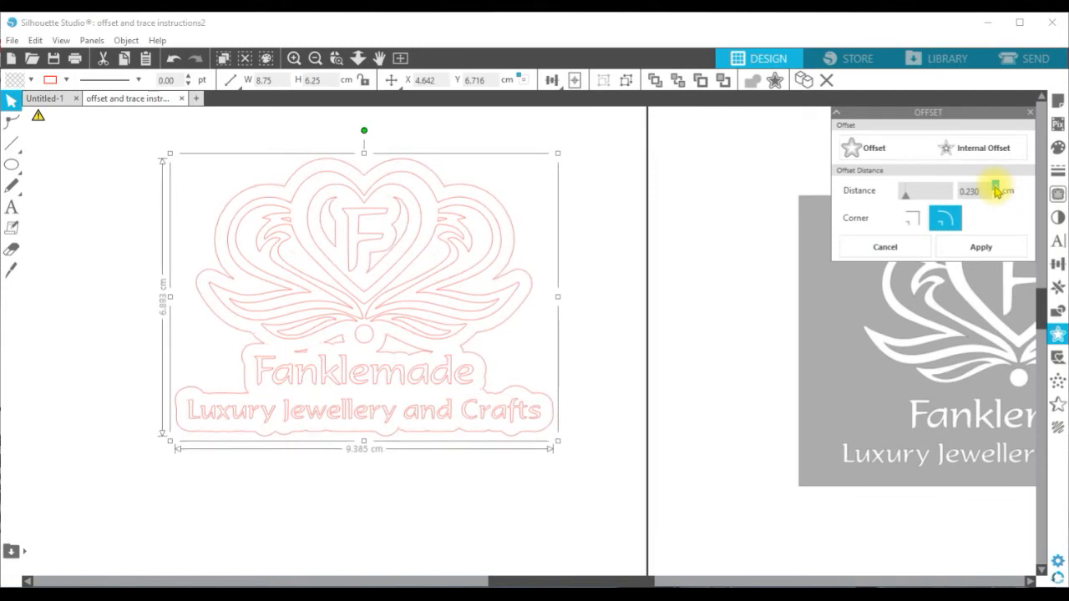
left_click(997, 188)
left_click(996, 188)
left_click(996, 188)
left_click(996, 188)
left_click(997, 188)
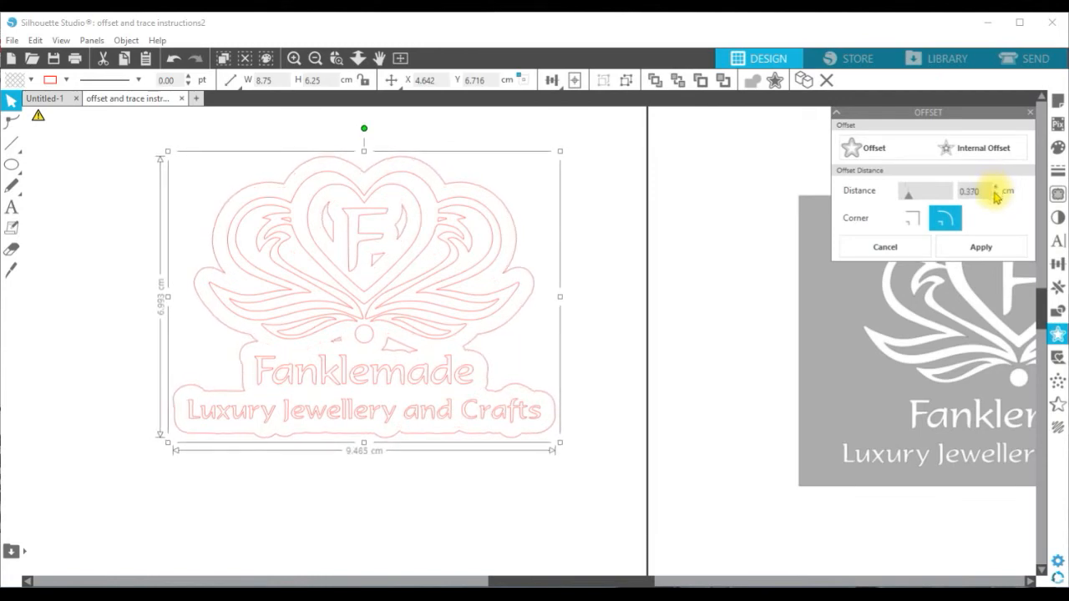
left_click(995, 196)
left_click(995, 197)
left_click(994, 196)
left_click(995, 196)
left_click(995, 196)
left_click(994, 196)
left_click(995, 196)
left_click(995, 197)
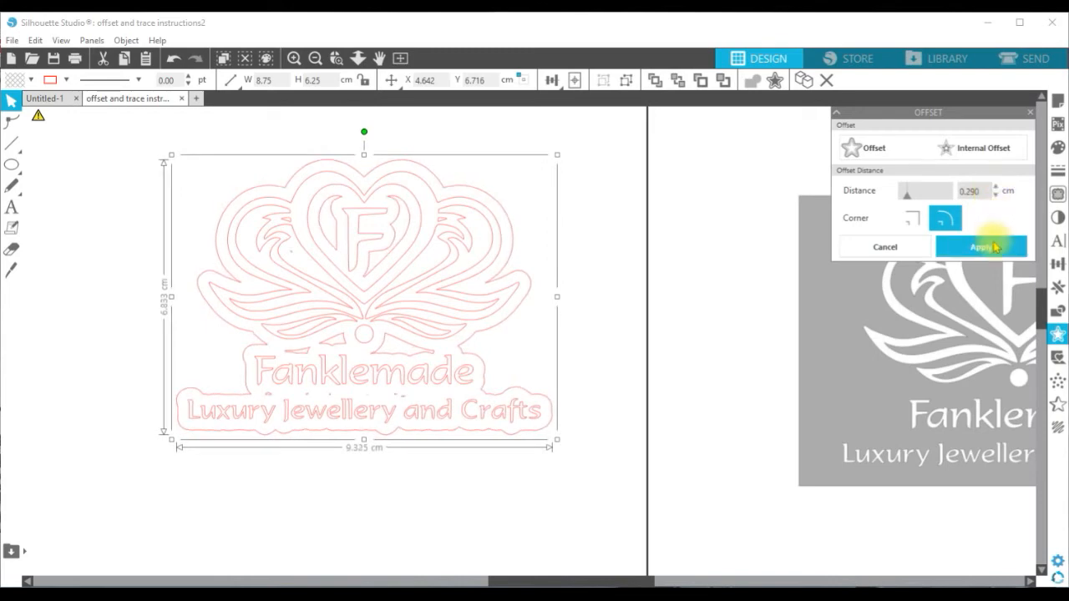
left_click(995, 247)
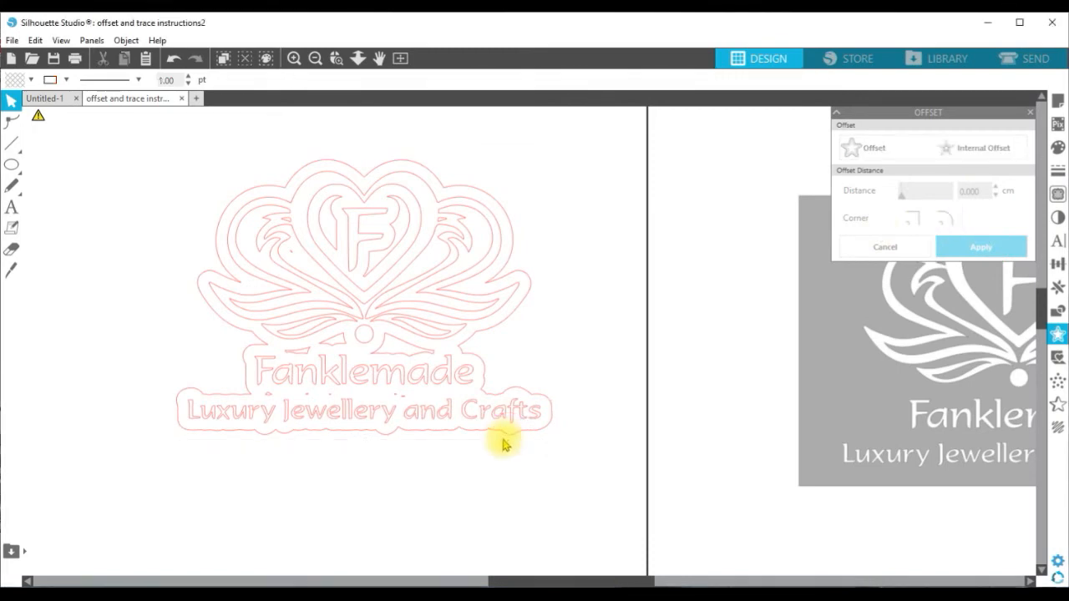
- Move the offset outline down the page until it is clear of the traced logo
left_click_drag(504, 444, 546, 542)
left_click(578, 410)
left_click_drag(566, 396, 566, 451)
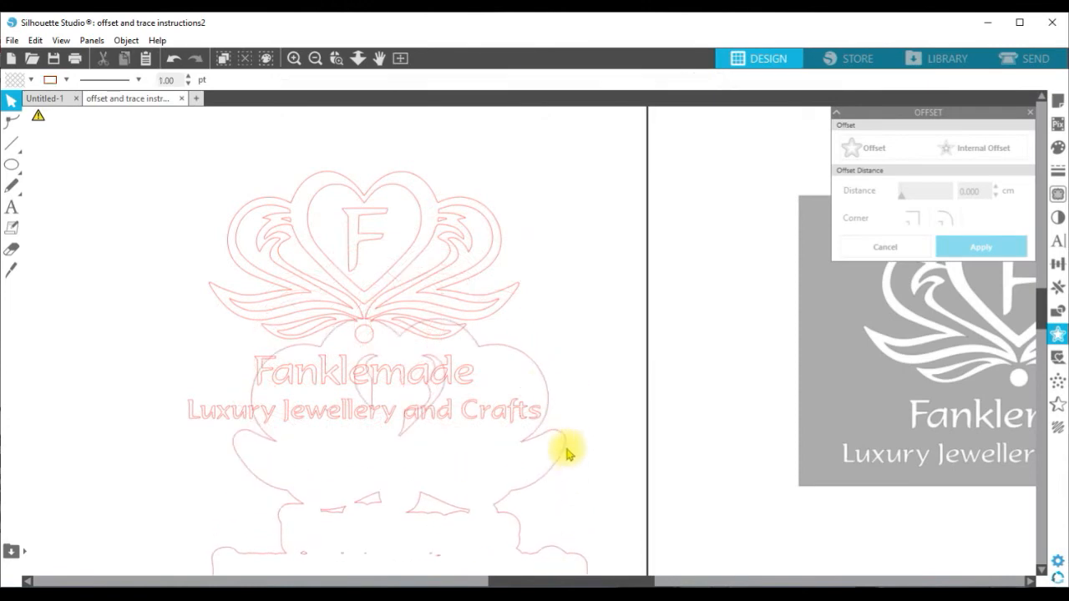
left_click(399, 159)
left_click(315, 58)
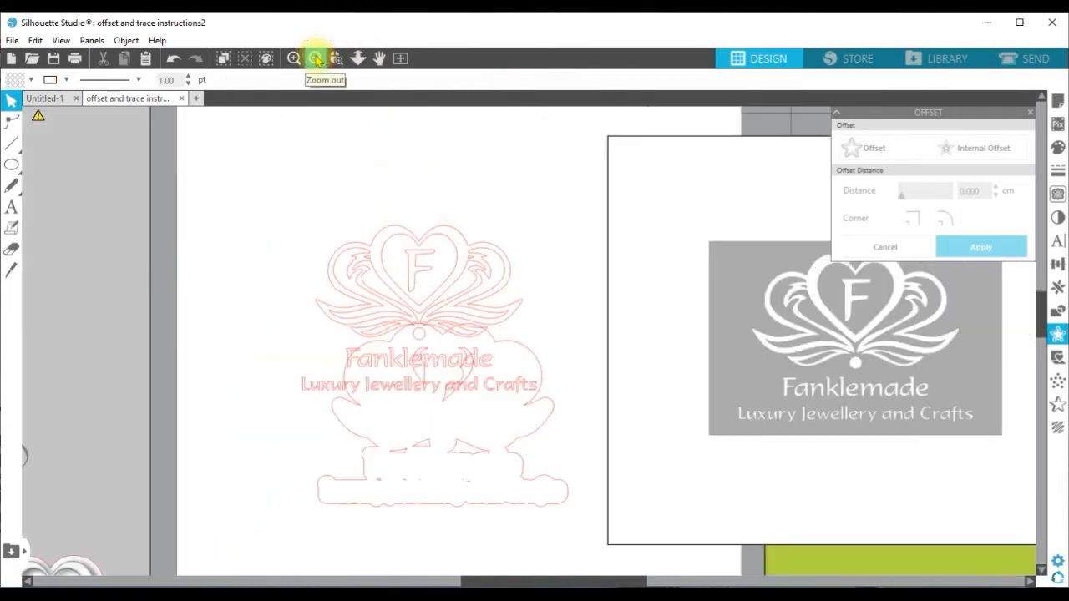
left_click(535, 469)
left_click_drag(534, 469, 531, 503)
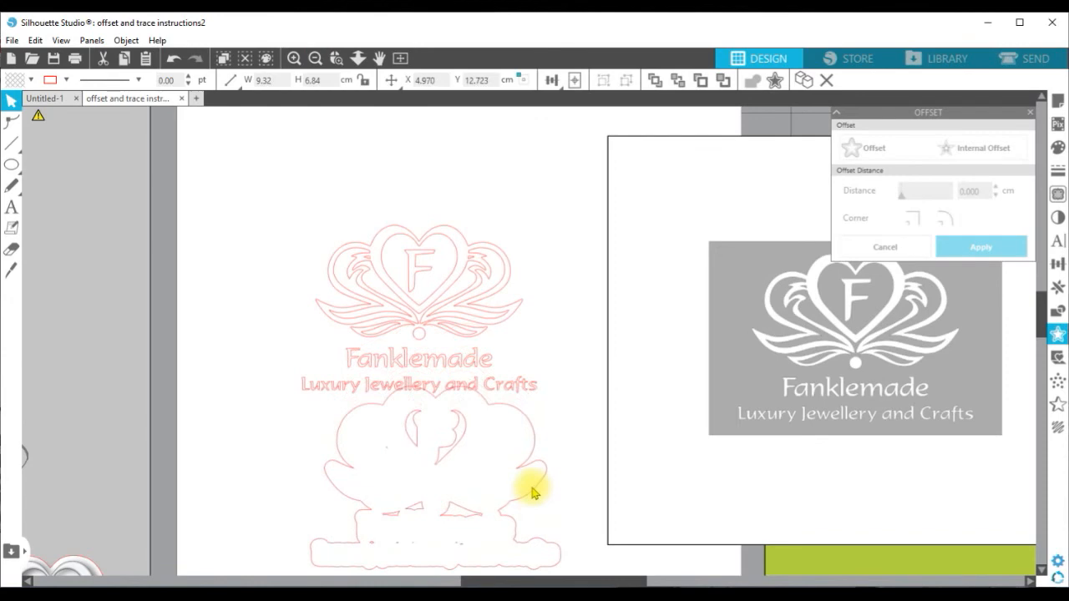
left_click(439, 458)
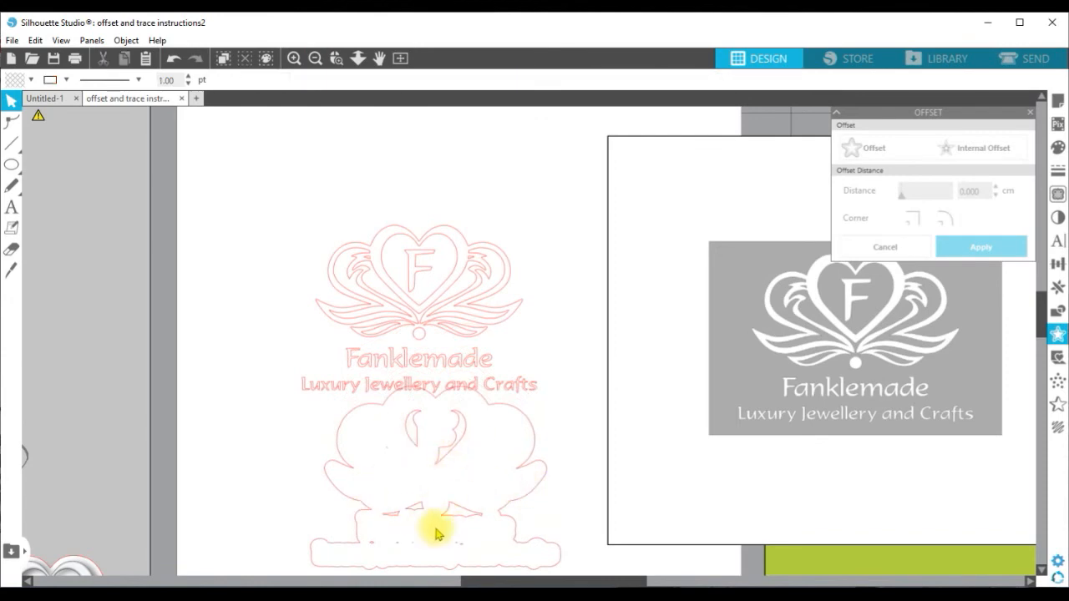
left_click_drag(532, 499, 527, 504)
left_click(528, 502)
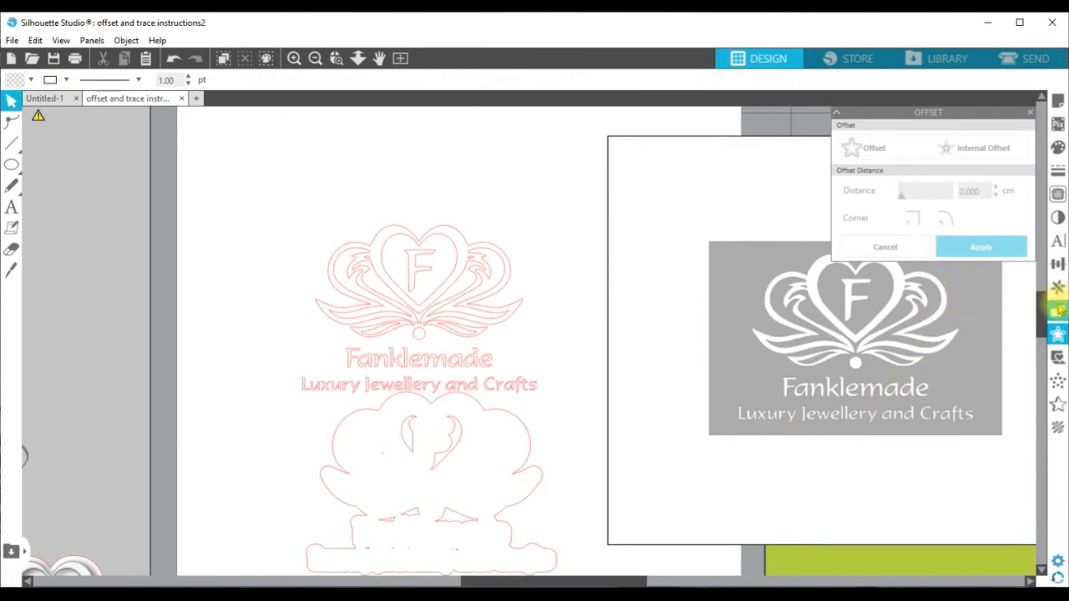
scroll(1044, 309, "down", 2)
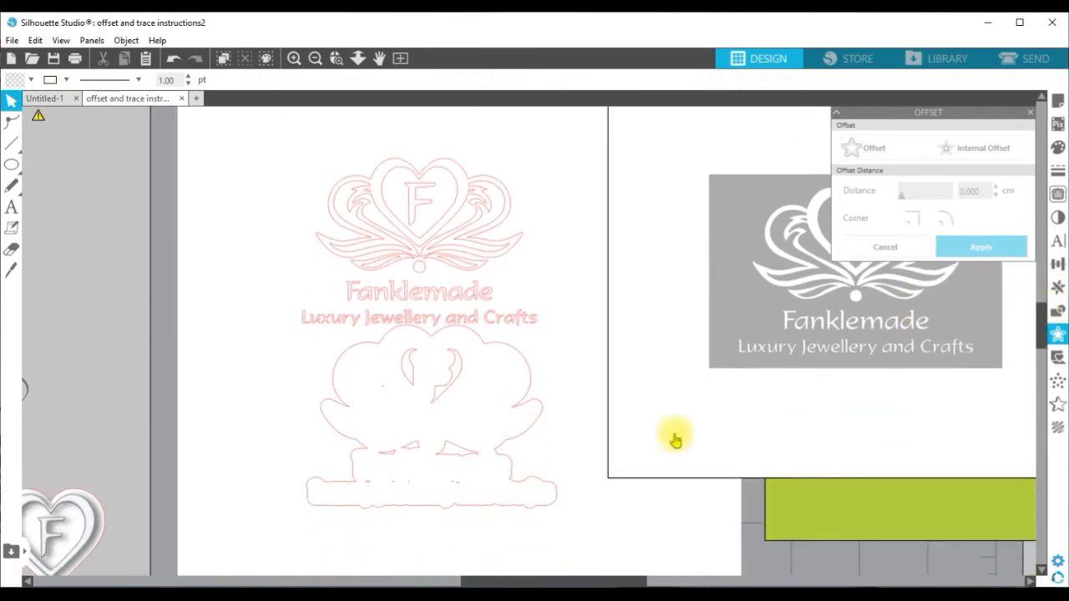
left_click(529, 435)
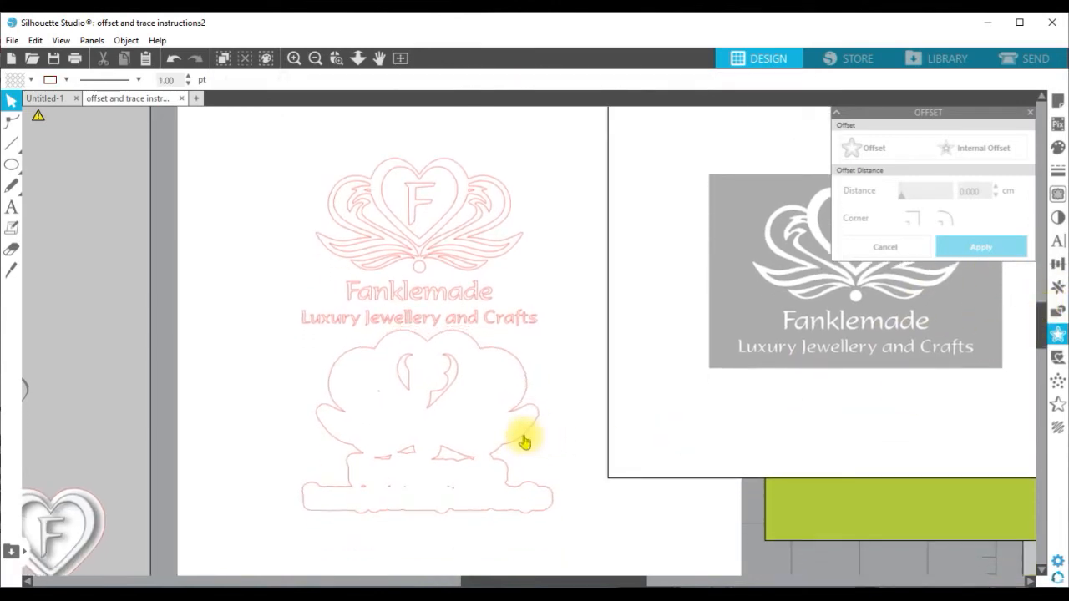
- Release the offset's compound path and move its outer contour left, away from the small inner shapes
right_click(522, 438)
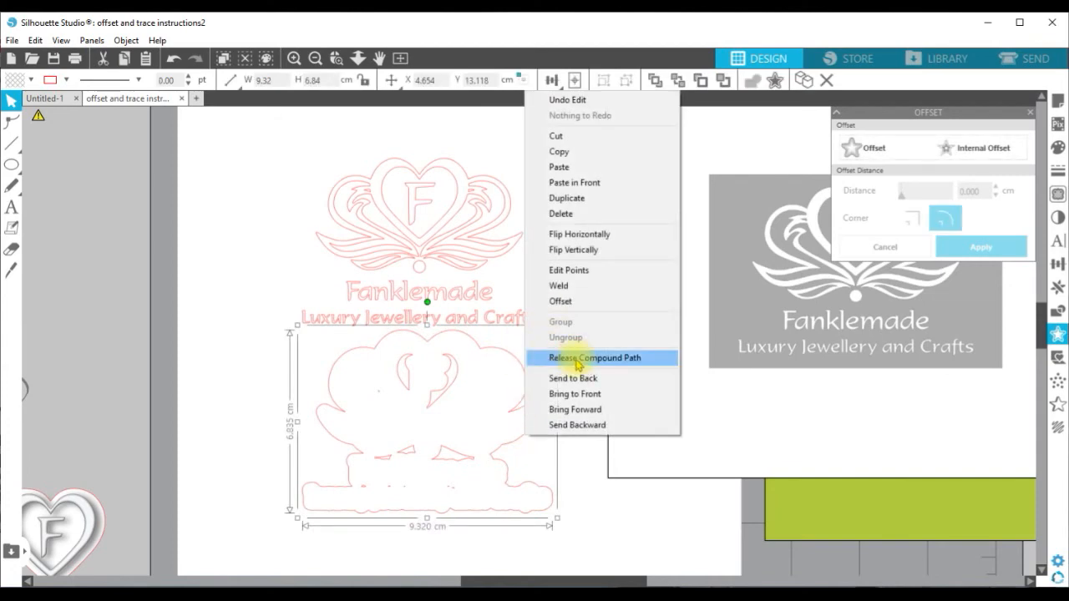
left_click(576, 359)
left_click(600, 516)
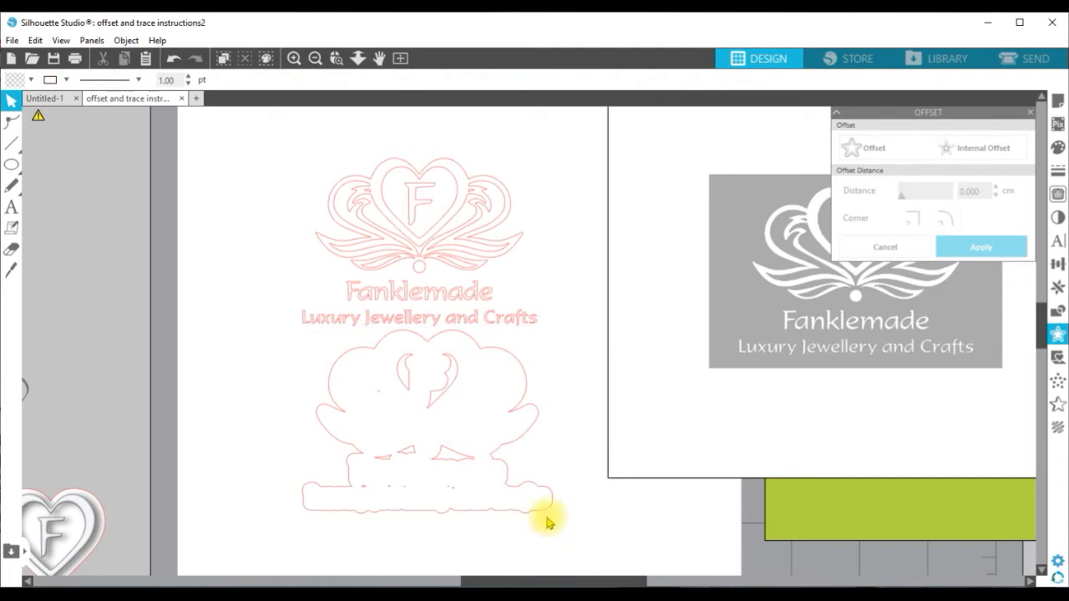
left_click_drag(542, 515, 278, 430)
- Delete all the leftover inner shapes of the offset
left_click_drag(527, 517, 352, 351)
right_click(402, 376)
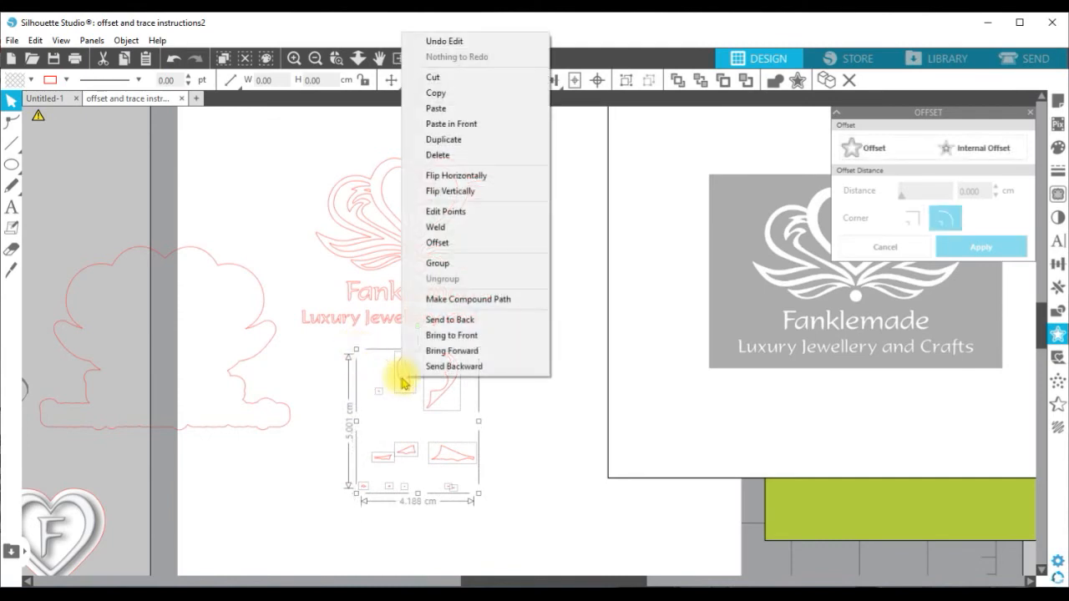
left_click(444, 155)
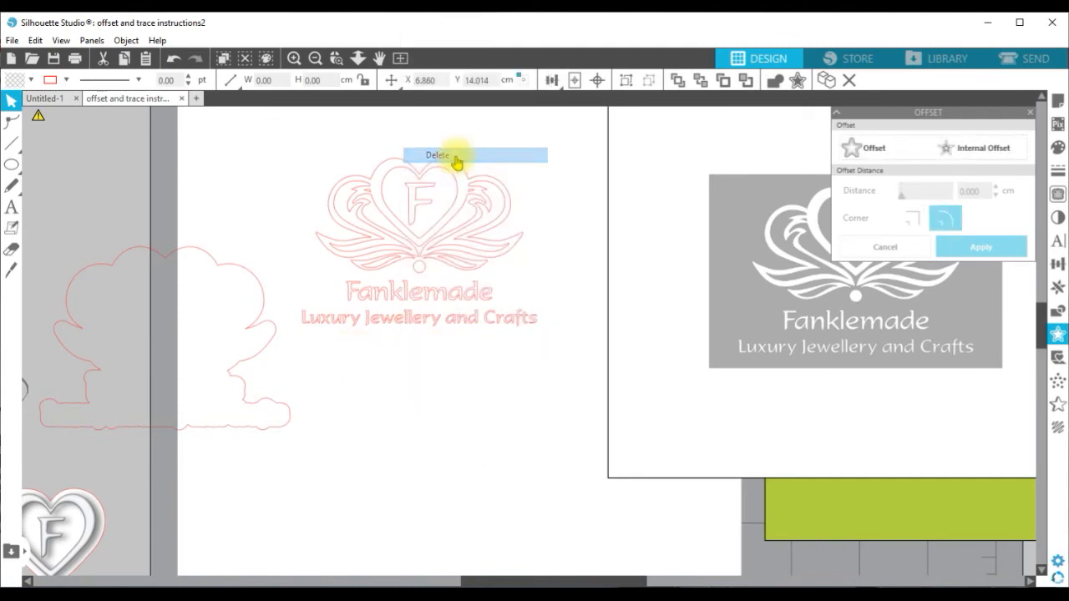
- Bring the outer contour back onto the page below the traced logo, and delete the traced logo lines
left_click_drag(265, 354, 404, 468)
left_click(473, 260)
mouse_move(481, 249)
left_mouse_down()
mouse_move(478, 266)
mouse_move(470, 255)
left_mouse_up()
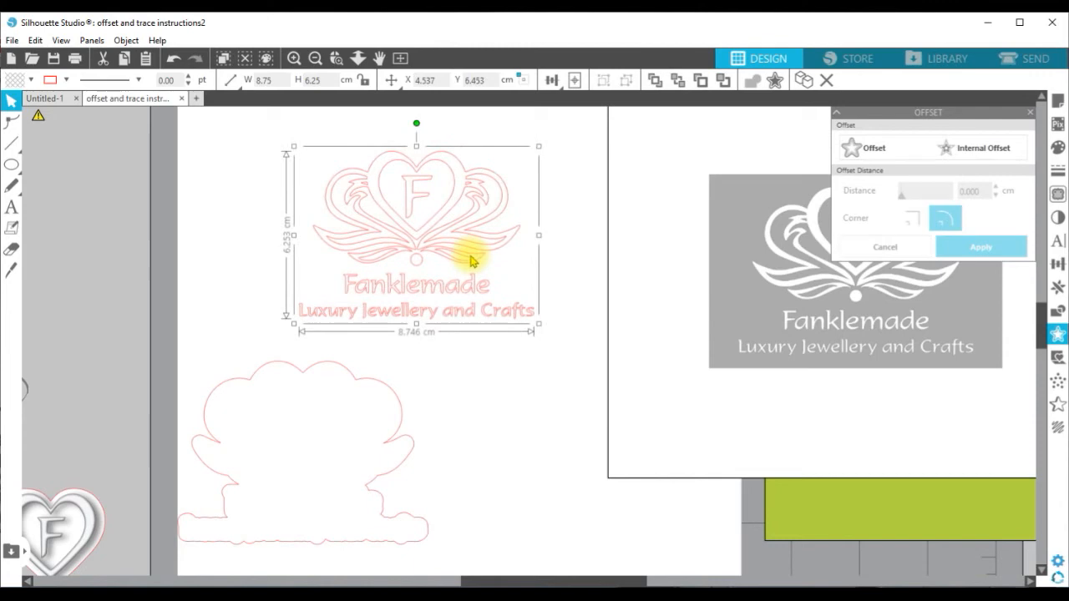
right_click(470, 262)
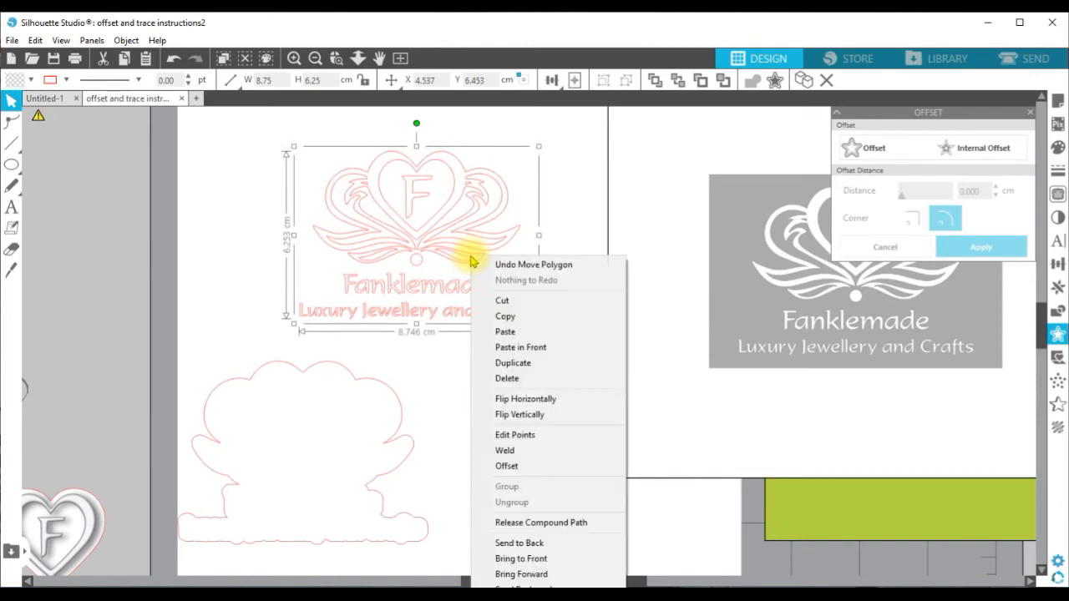
left_click(543, 378)
- Move the Fanklemade card back over the page and fit the outer contour around its logo and lettering
mouse_move(776, 312)
left_mouse_down()
mouse_move(462, 303)
mouse_move(422, 332)
left_mouse_up()
mouse_move(418, 546)
left_mouse_down()
mouse_move(410, 401)
mouse_move(513, 310)
mouse_move(565, 352)
mouse_move(575, 383)
left_mouse_up()
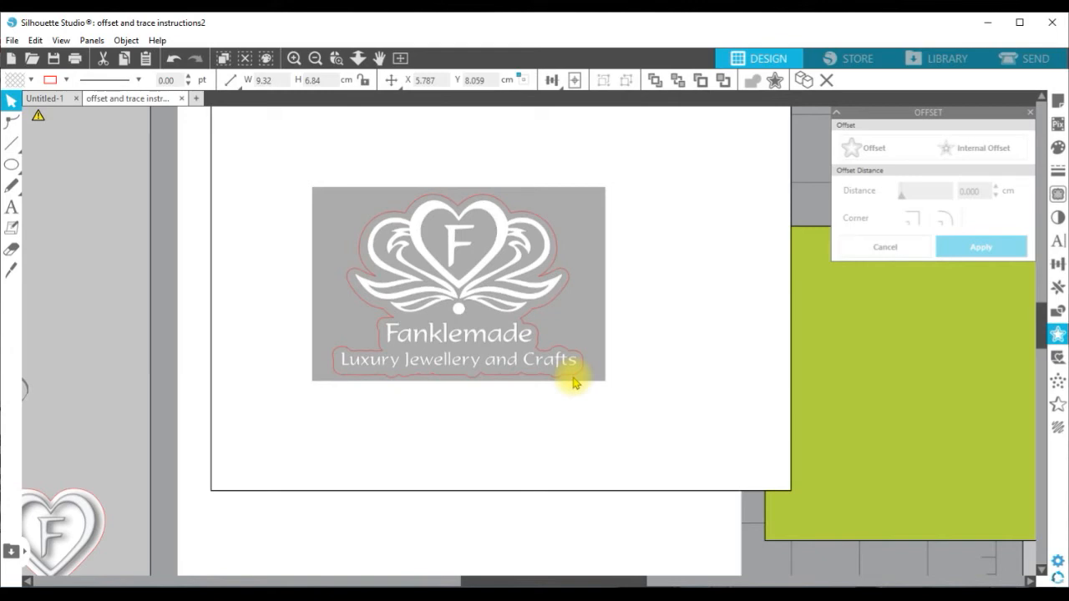
- Examine how the outer contour sits around the logo on the Fanklemade card
left_click(573, 383)
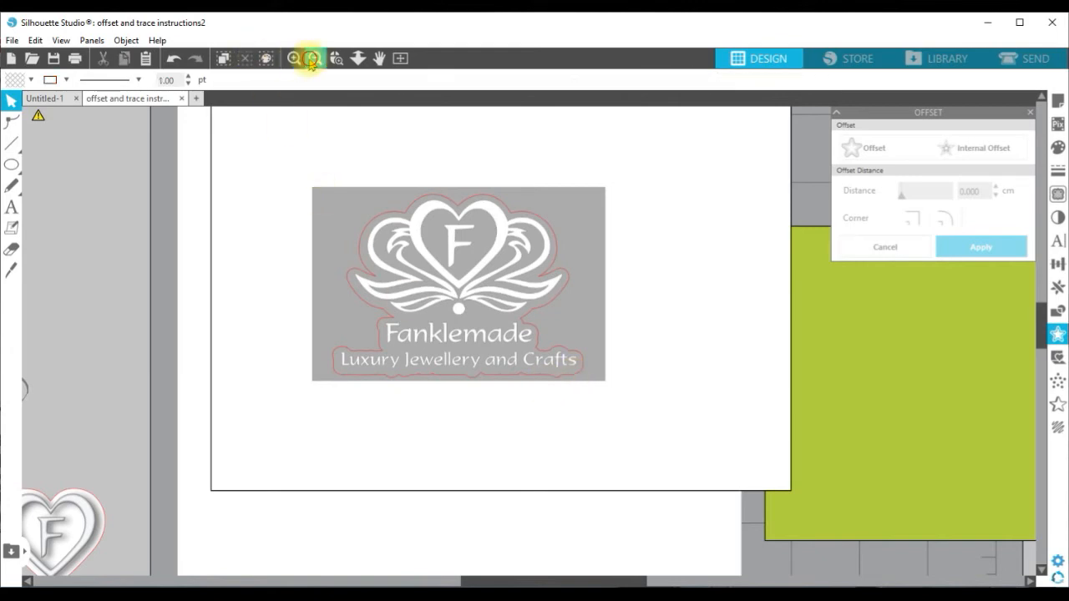
left_click(314, 57)
left_click_drag(305, 143, 688, 400)
left_click(779, 488)
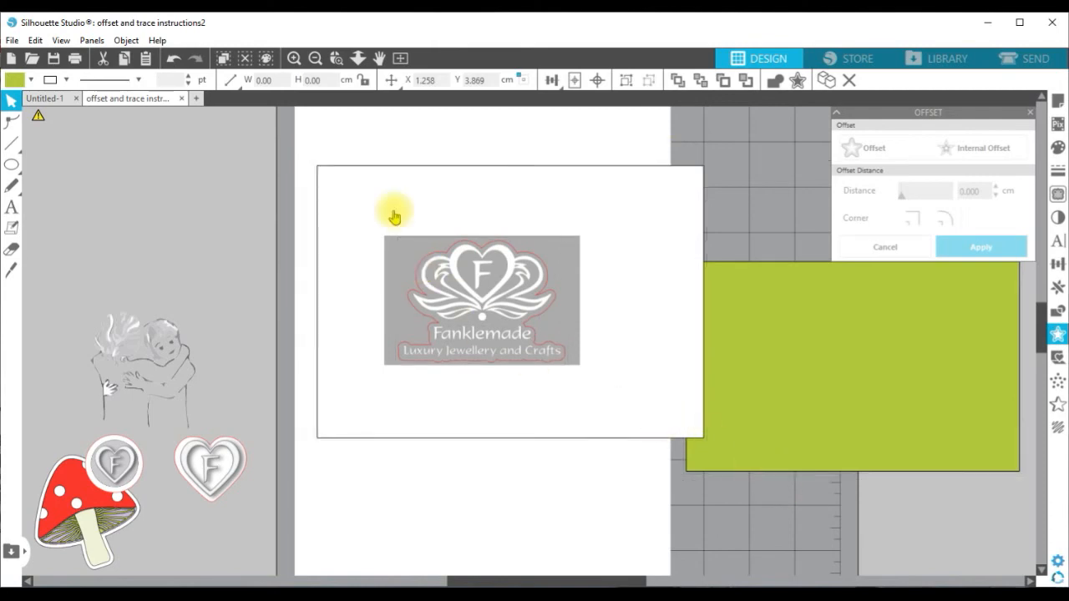
left_click_drag(310, 146, 425, 222)
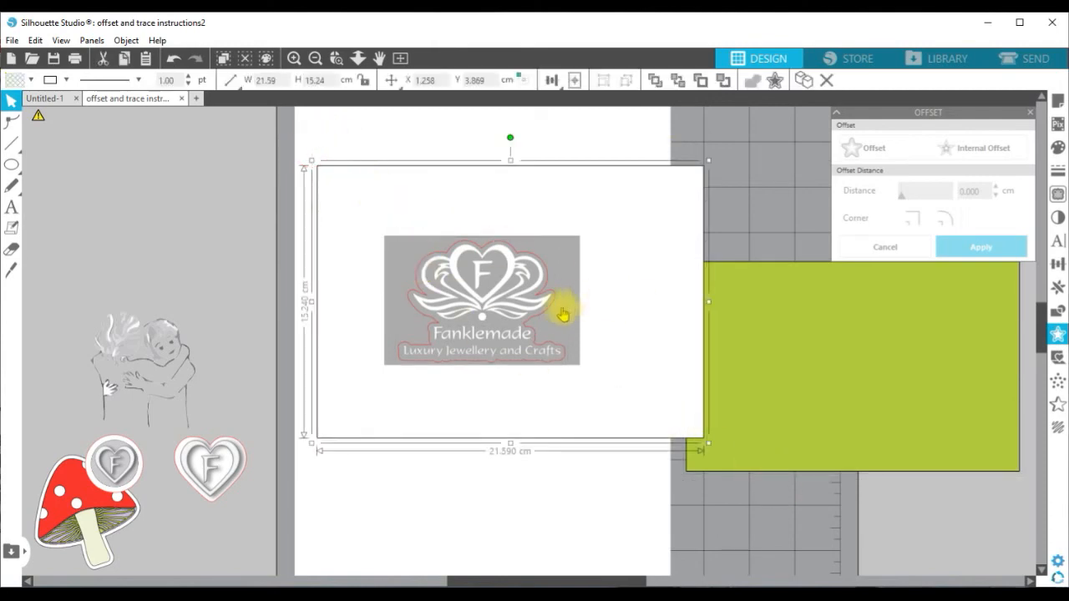
left_click_drag(616, 329, 618, 331)
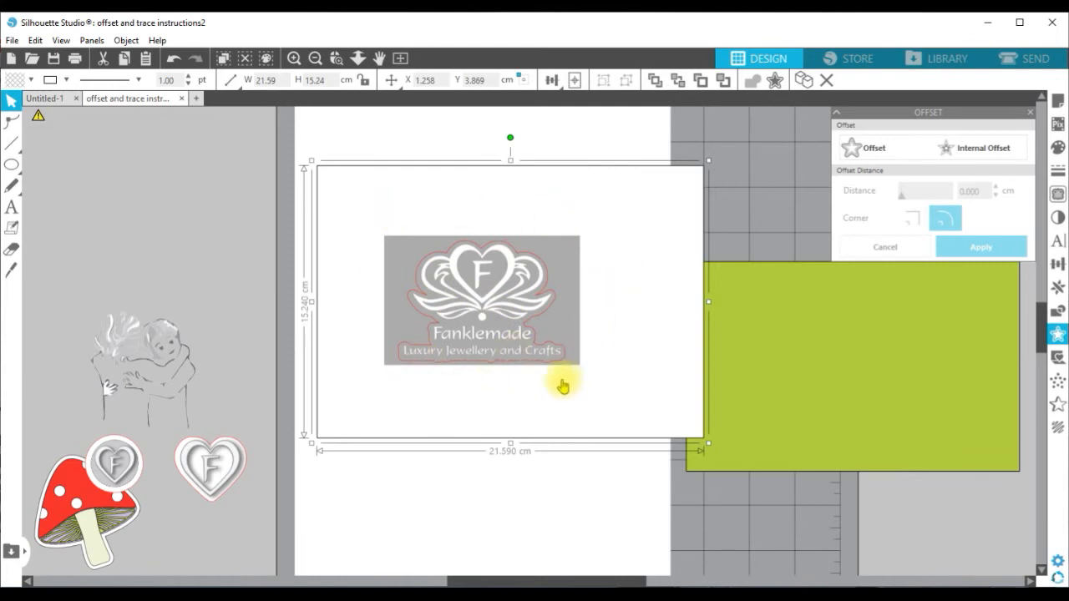
left_click(566, 465)
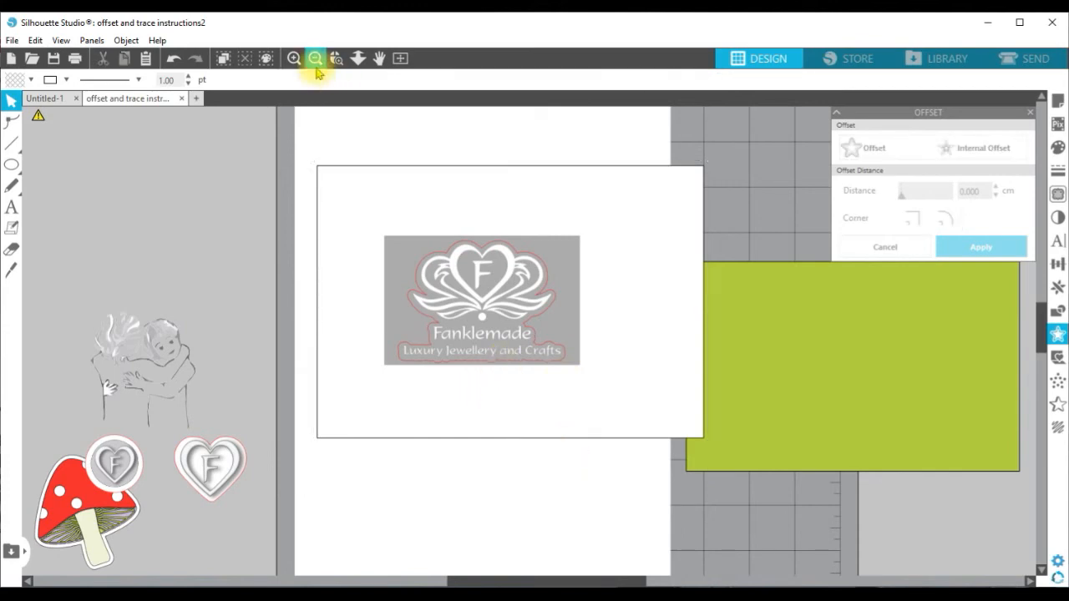
left_click(294, 58)
left_click(561, 295)
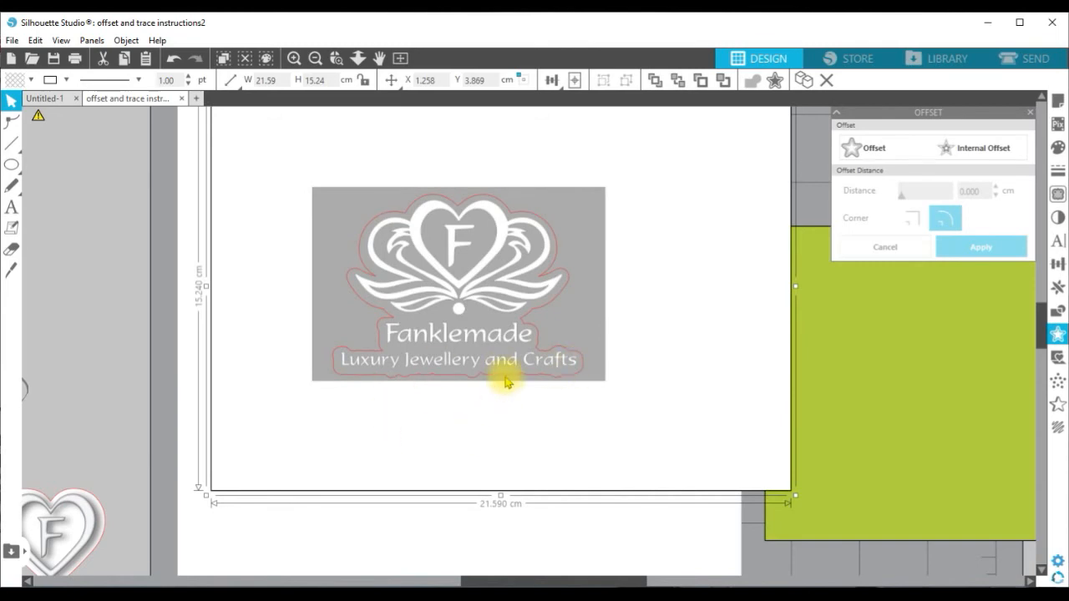
left_click(315, 57)
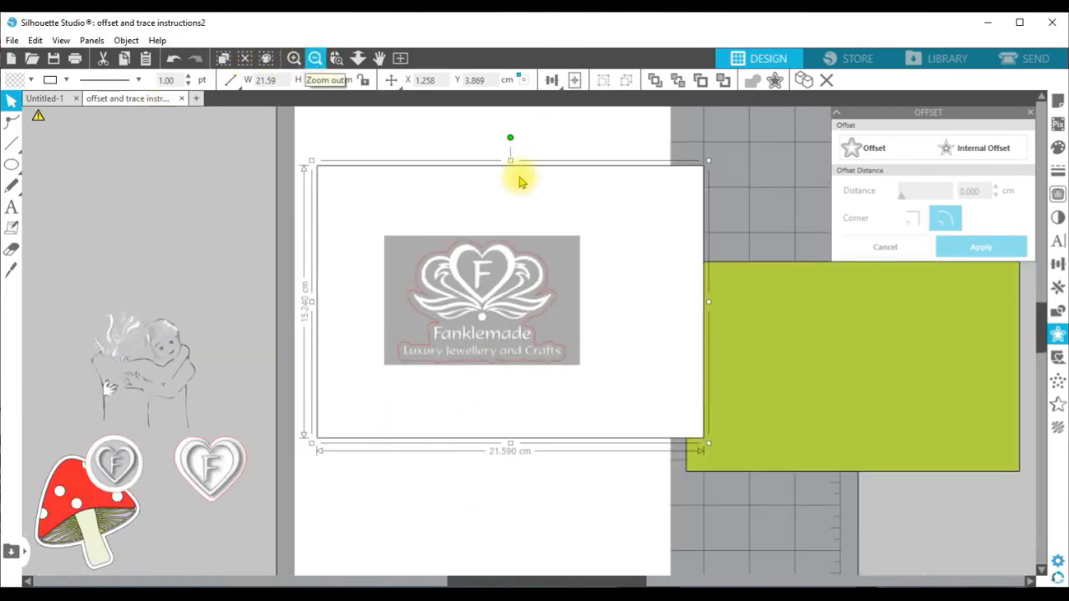
- Move the green rectangle clear of the card, and crop the Fanklemade card to the outer contour around its logo
left_click_drag(296, 133, 692, 446)
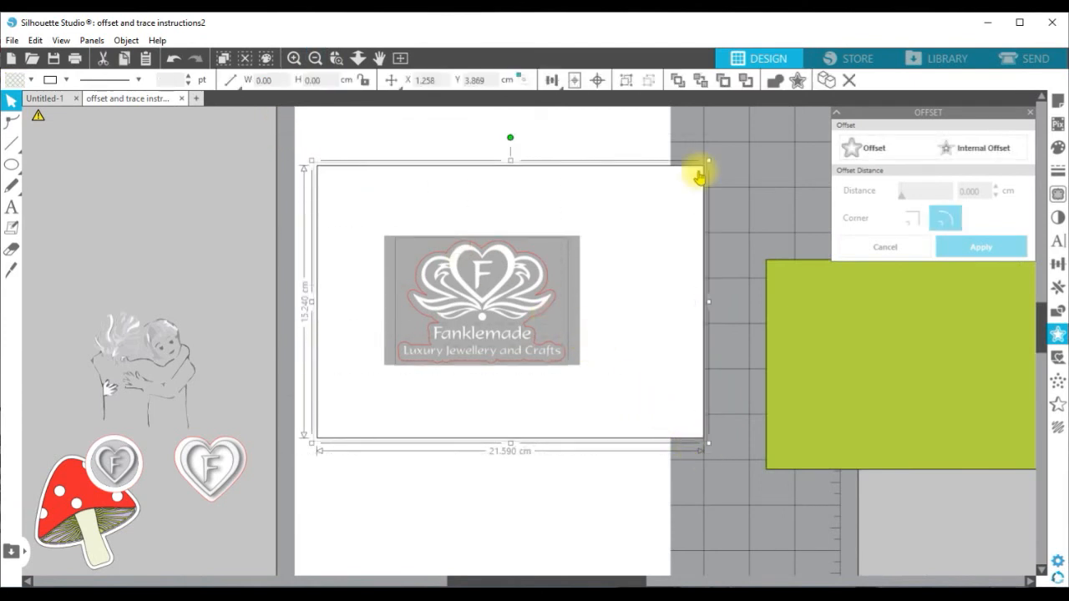
left_click(1057, 313)
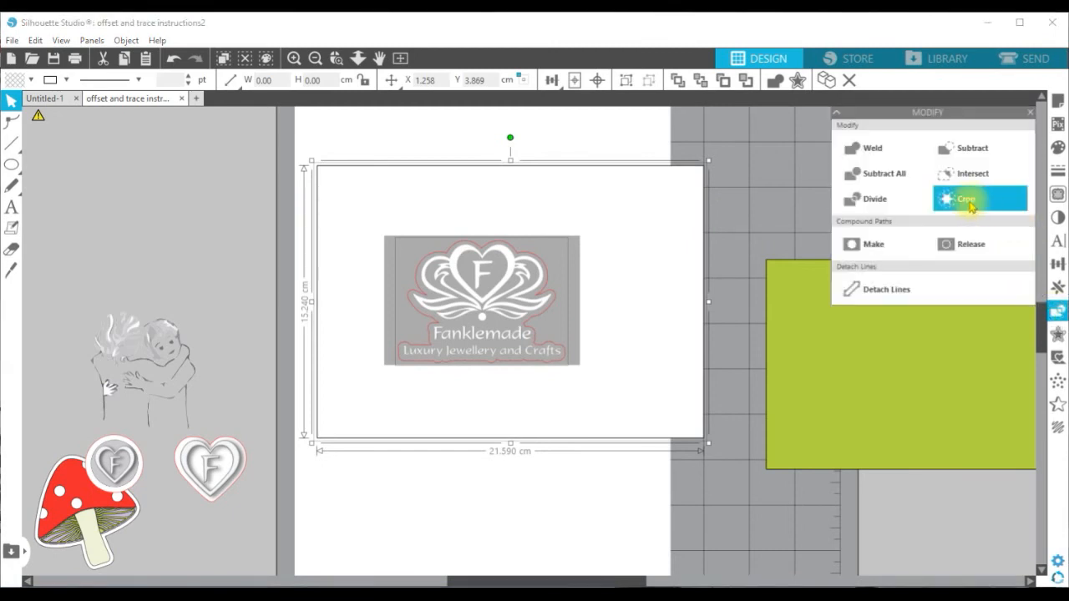
left_click(969, 204)
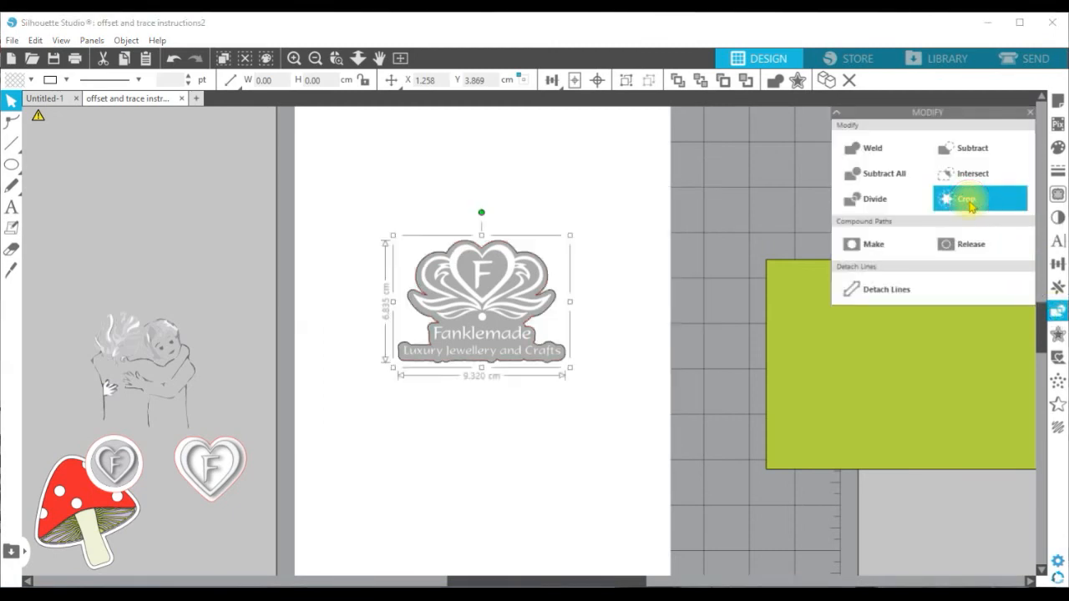
left_click(651, 358)
left_click(532, 370)
scroll(527, 334, "up", 2)
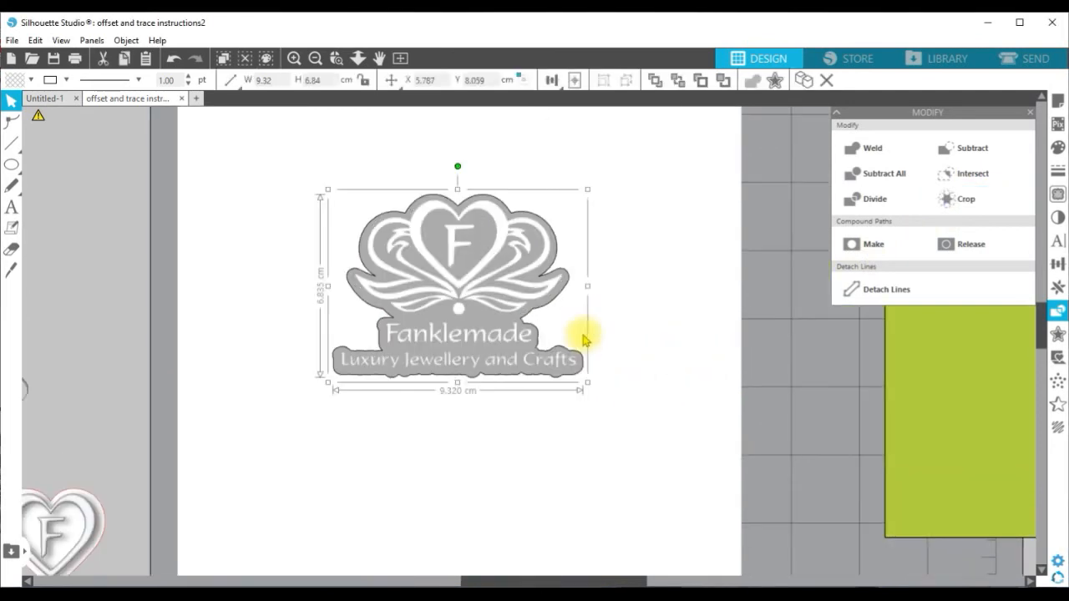
- Set the cropped Fanklemade logo to Cut in the send settings, and return to the design view
left_click(1036, 58)
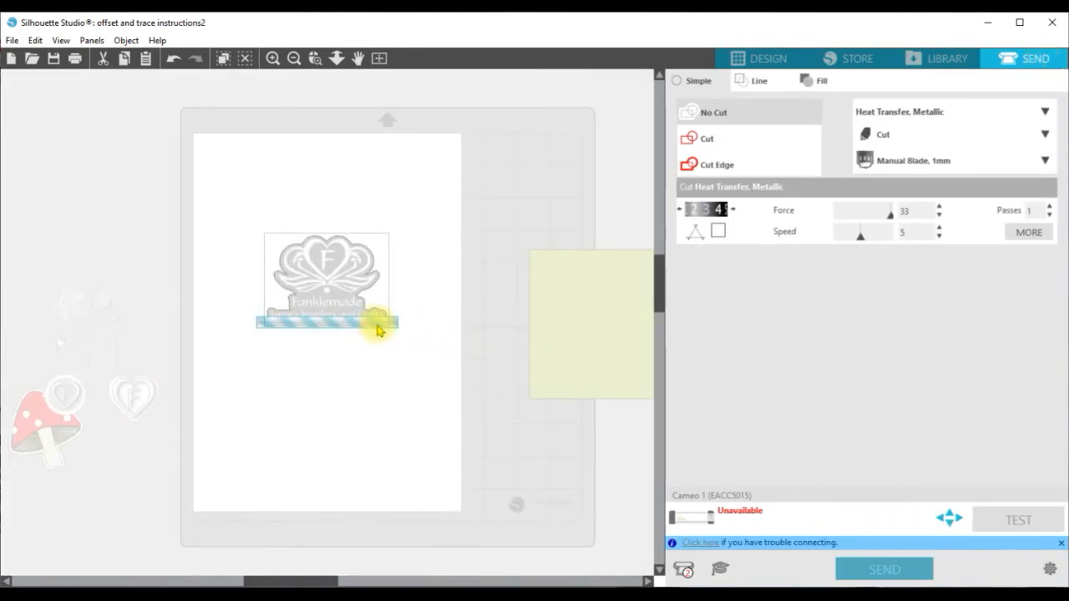
left_click(708, 140)
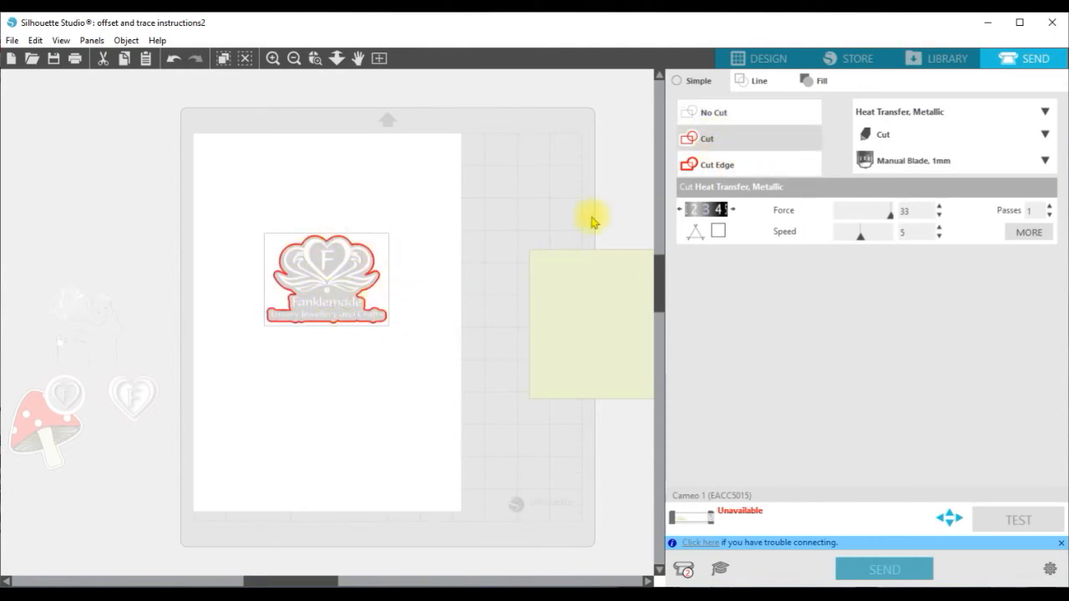
left_click(775, 57)
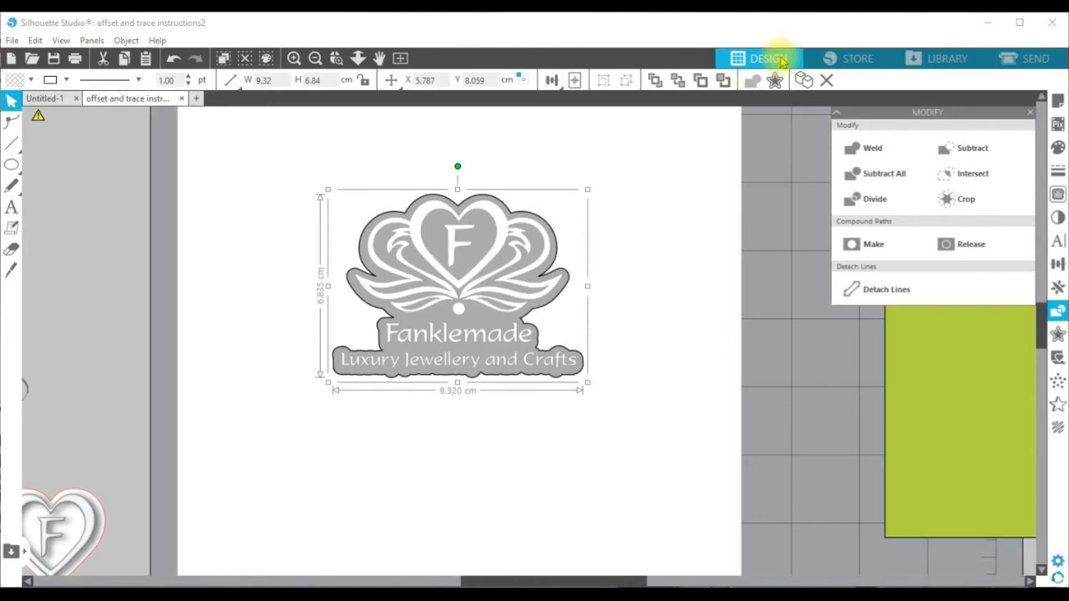
left_click(271, 170)
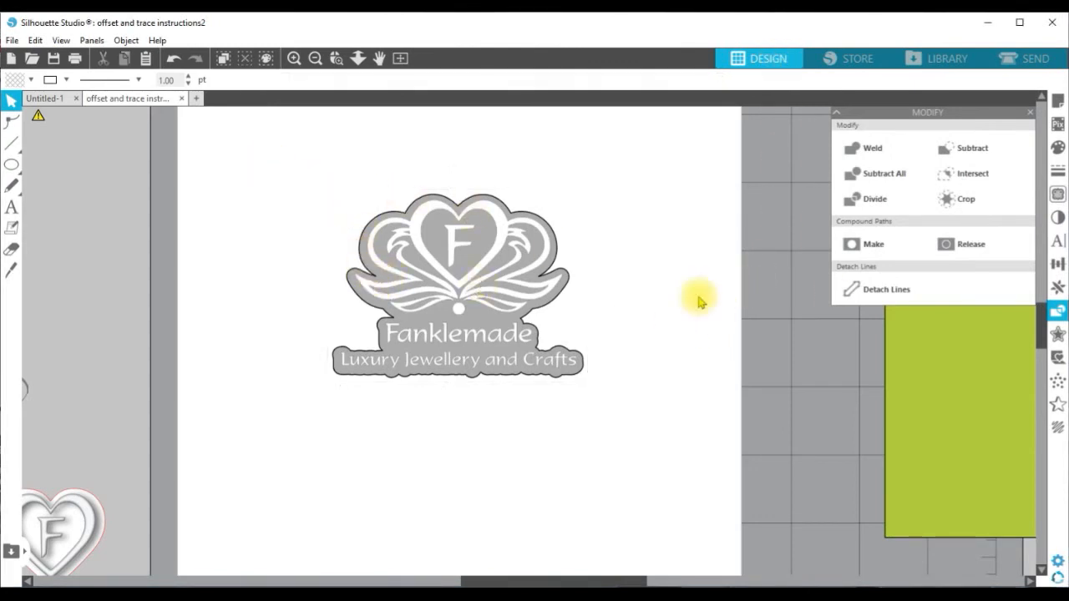
- Give the cropped logo's outline a red line colour and a thickness of 0.00 pt
left_click(1058, 171)
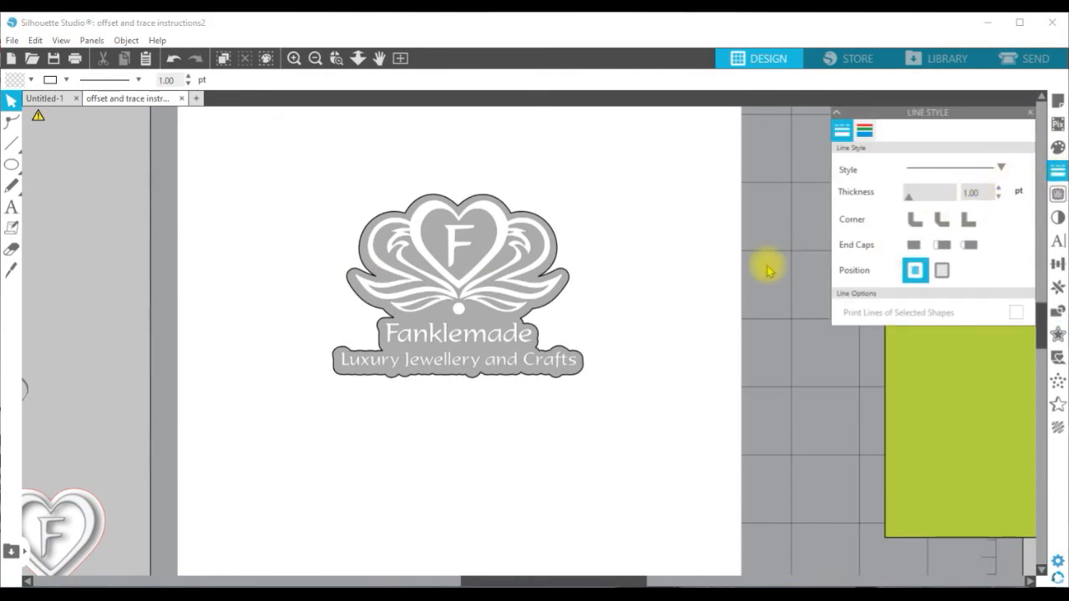
left_click(864, 130)
left_click_drag(318, 149, 646, 357)
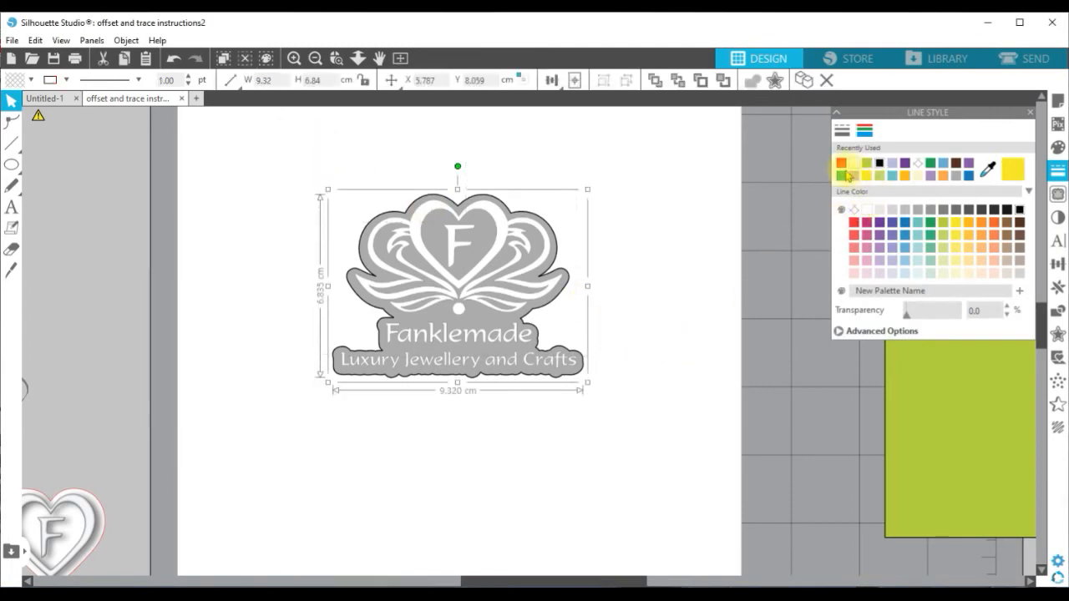
left_click(841, 163)
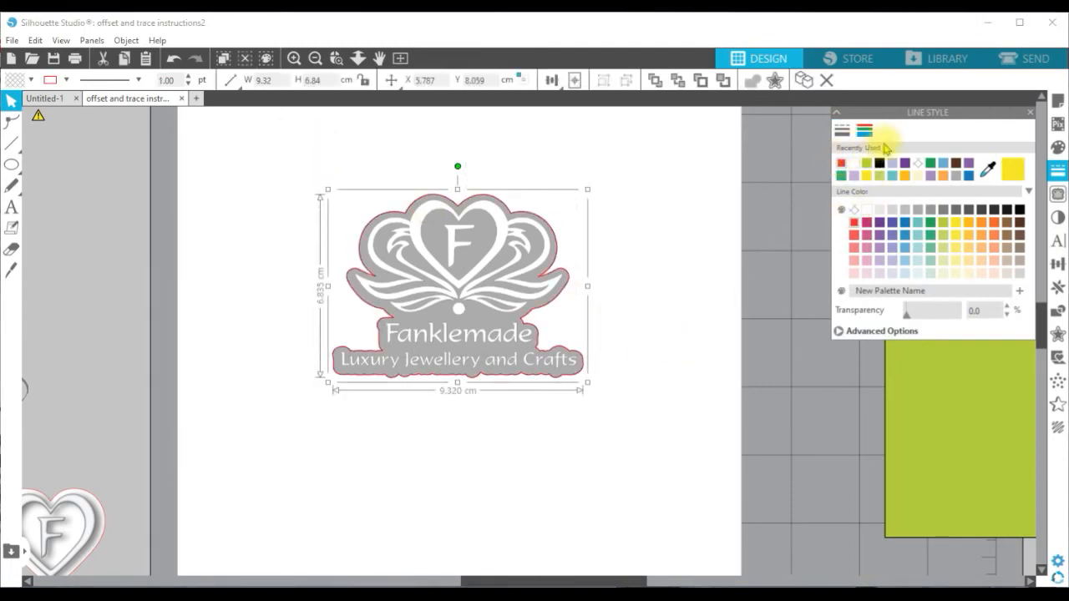
left_click(842, 130)
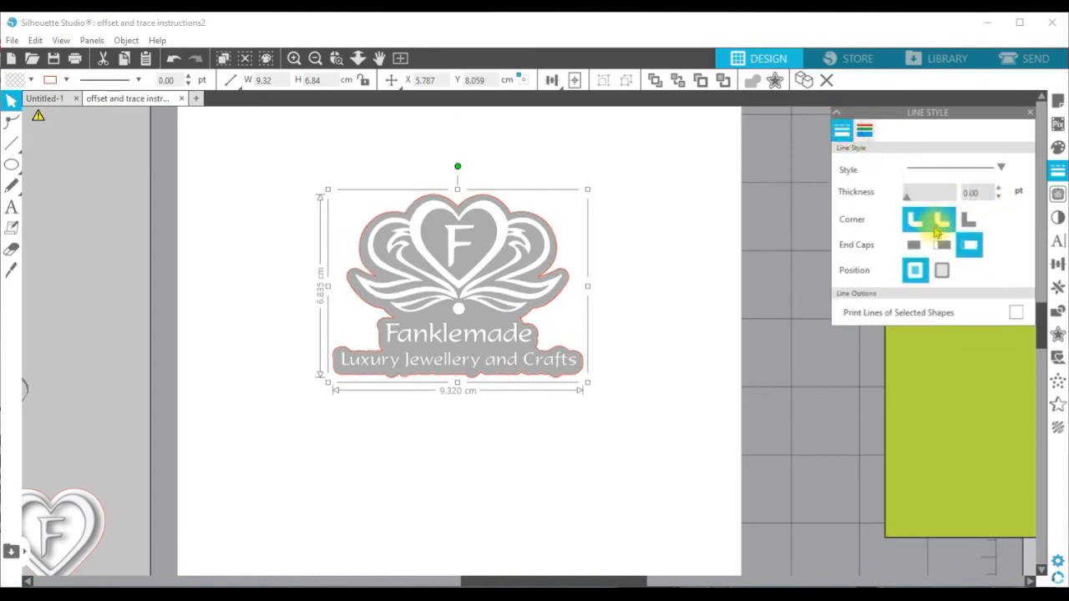
left_click(666, 294)
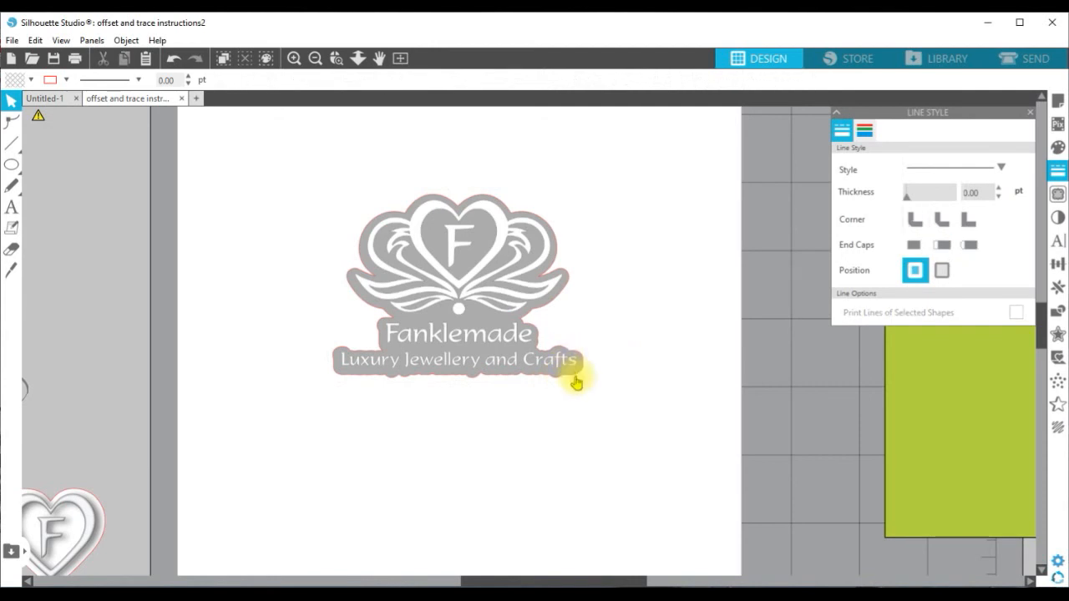
- Move the cropped Fanklemade logo off the page into the grey area on its left
left_click(316, 60)
left_click_drag(370, 226, 584, 341)
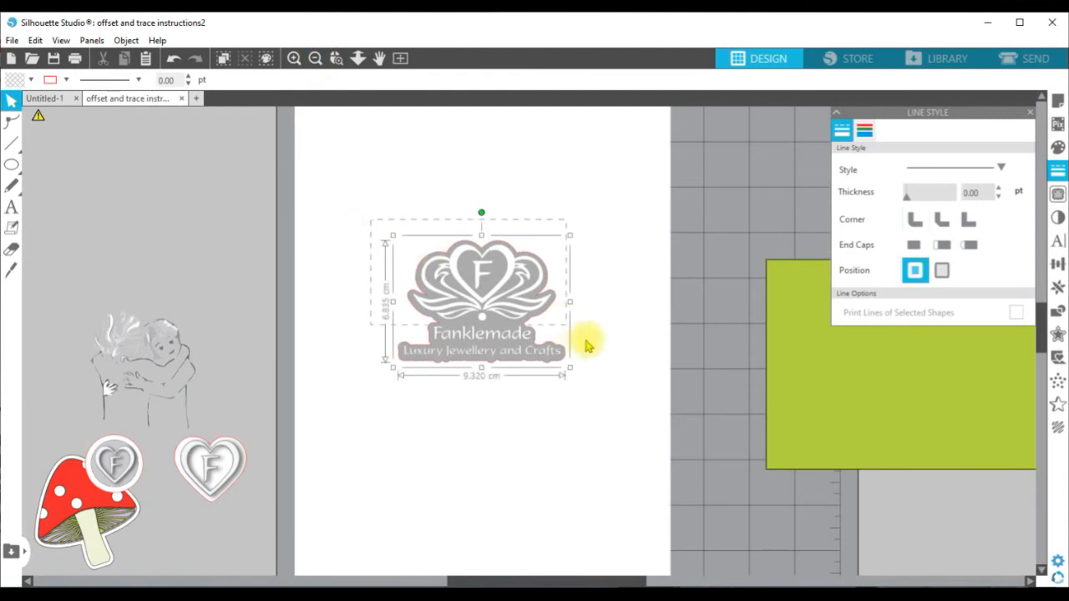
right_click(518, 345)
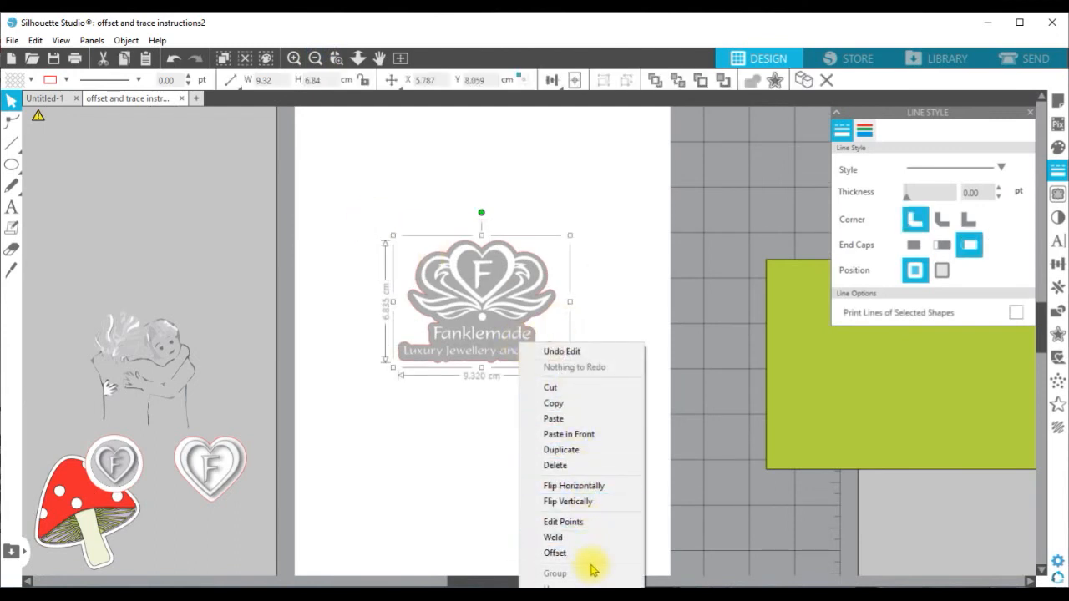
left_click(389, 229)
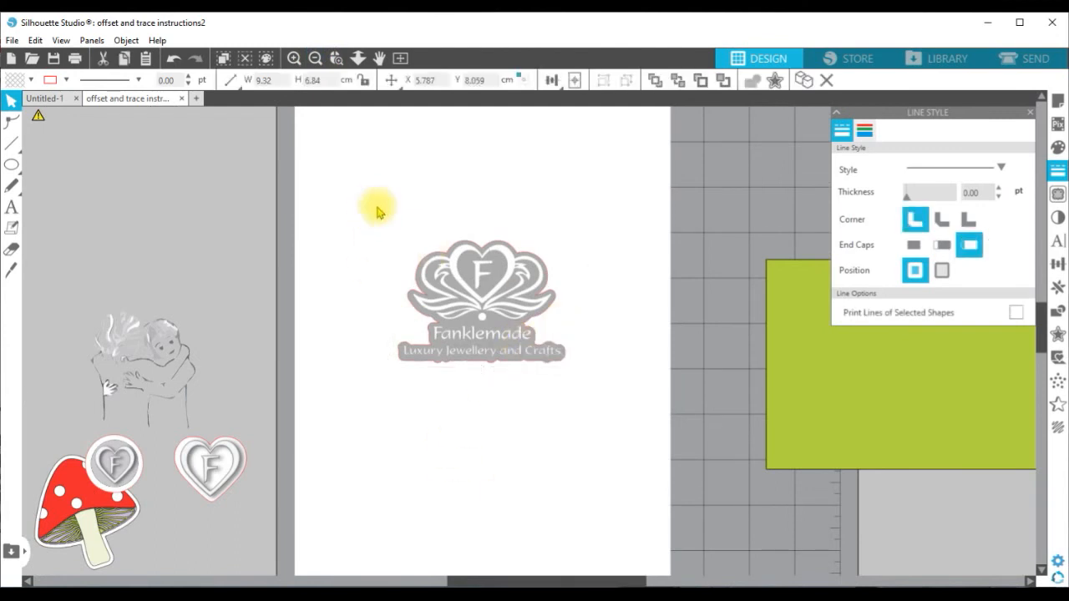
left_click(539, 354)
left_click_drag(535, 357, 170, 247)
- Bring the drawing of the two hugging figures onto the page and place it around the upper middle
mouse_move(171, 373)
left_mouse_down()
mouse_move(503, 321)
mouse_move(490, 292)
left_mouse_up()
left_click(319, 198)
left_click(294, 58)
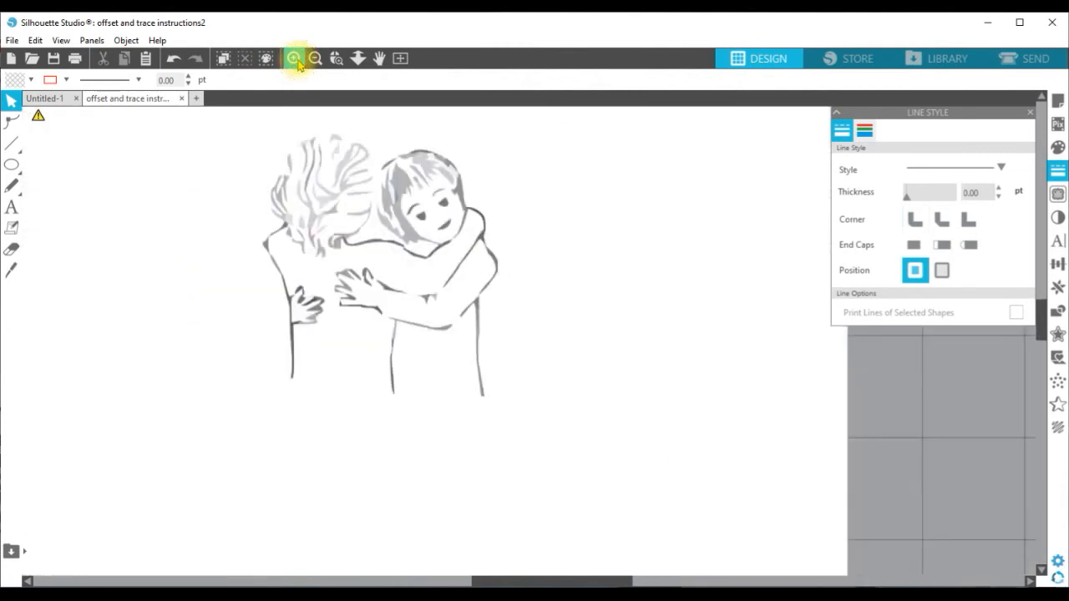
scroll(1045, 309, "up", 2)
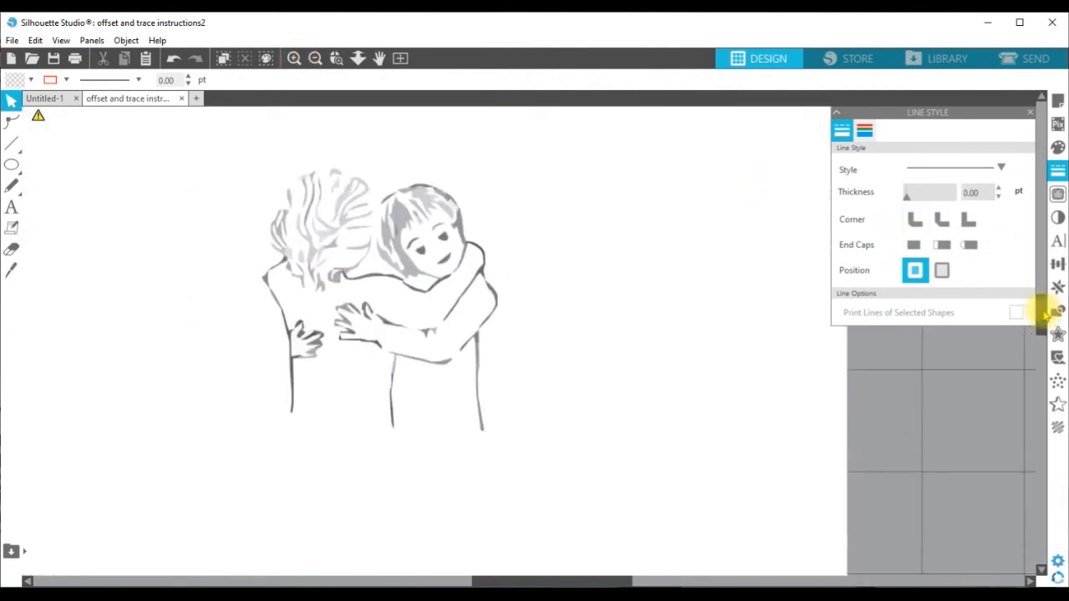
mouse_move(451, 334)
left_mouse_down()
mouse_move(466, 312)
mouse_move(478, 322)
left_mouse_up()
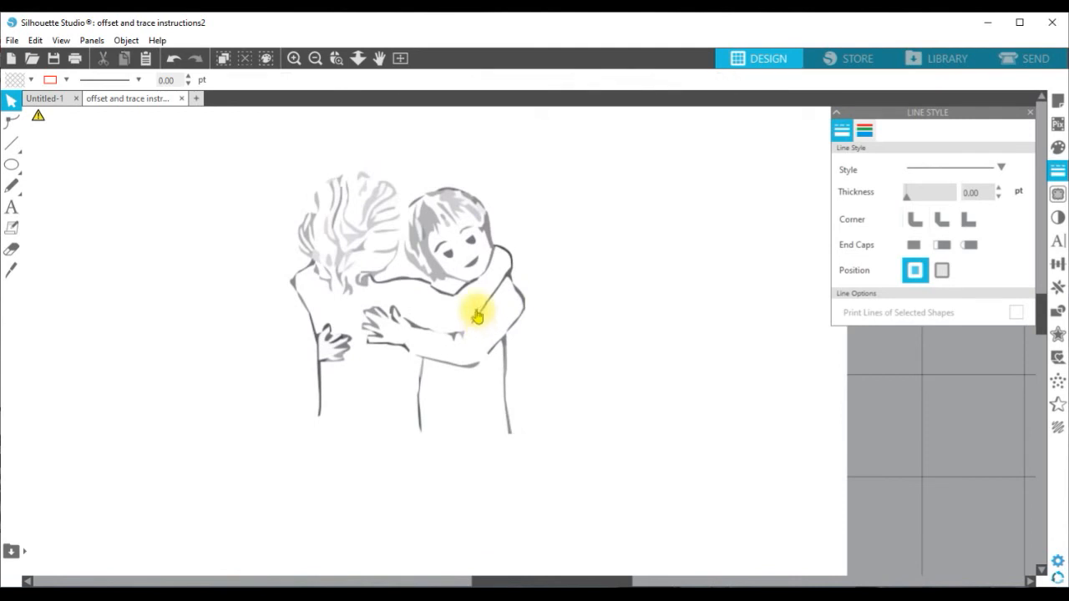
left_click(315, 59)
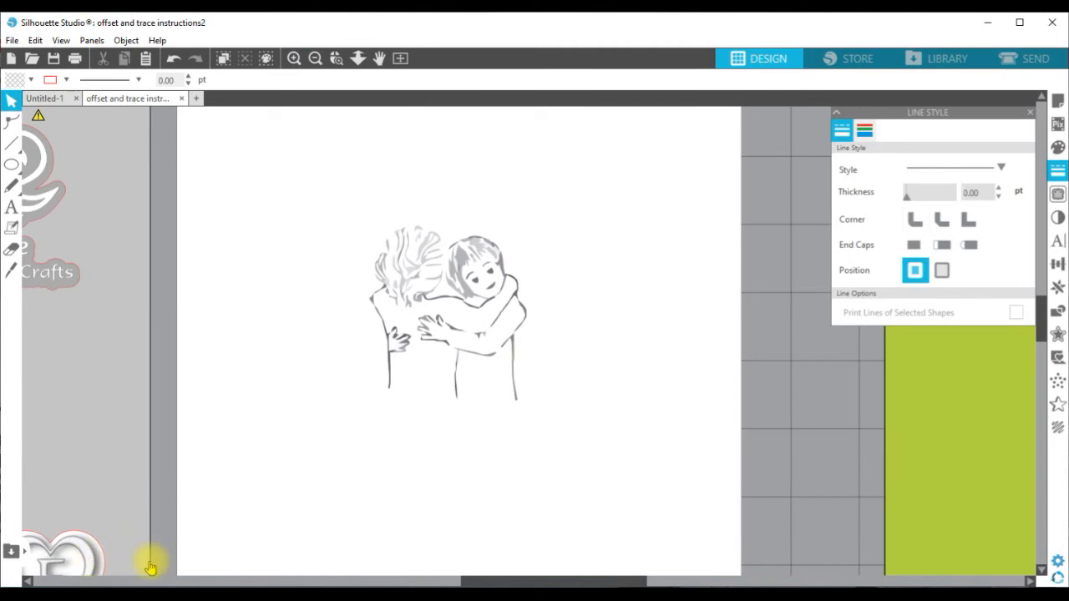
- Slide the green rectangle behind the hugging figures, and move it back off the page
mouse_move(973, 412)
left_mouse_down()
mouse_move(704, 401)
mouse_move(321, 331)
mouse_move(514, 361)
mouse_move(518, 351)
left_mouse_up()
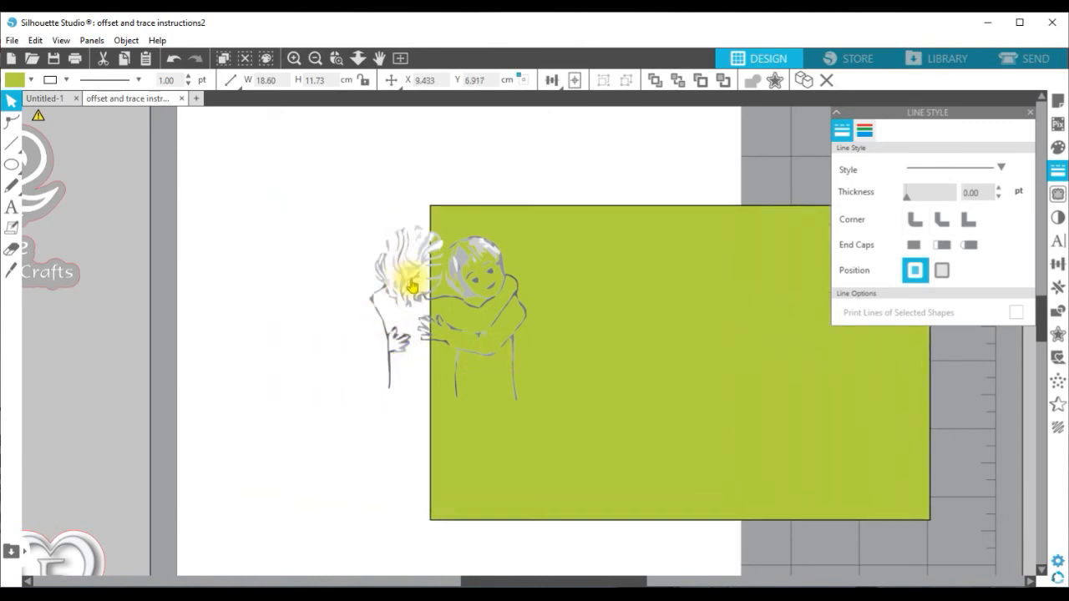
left_click_drag(556, 275, 921, 314)
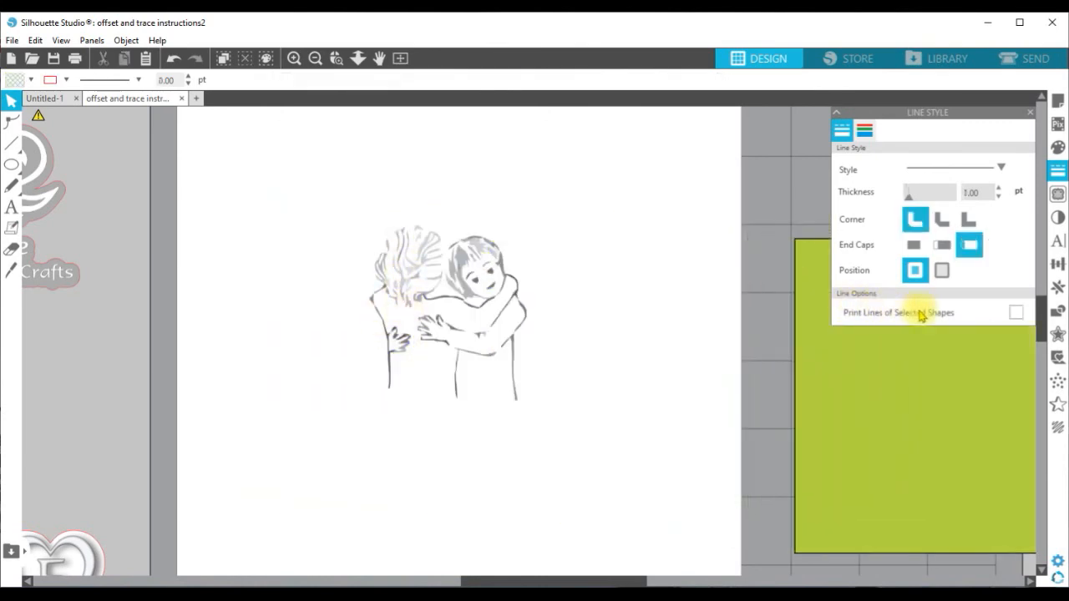
- Create a 0.200 cm offset with rounded corners around the hugging figures drawing, and select the new outline
left_click(294, 58)
mouse_move(488, 296)
left_mouse_down()
mouse_move(468, 283)
mouse_move(472, 251)
left_mouse_up()
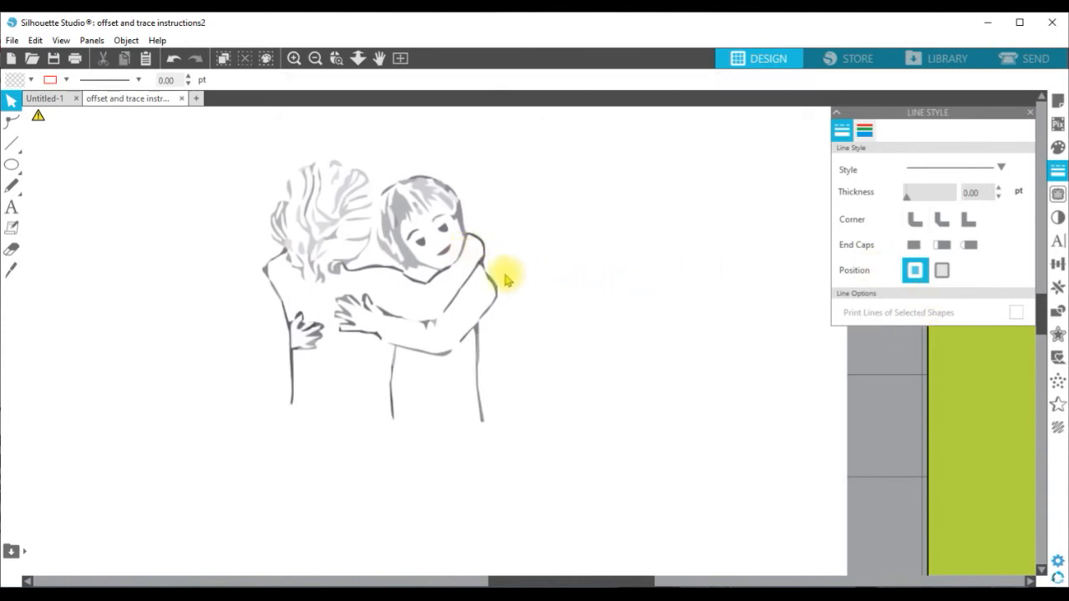
left_click(478, 276)
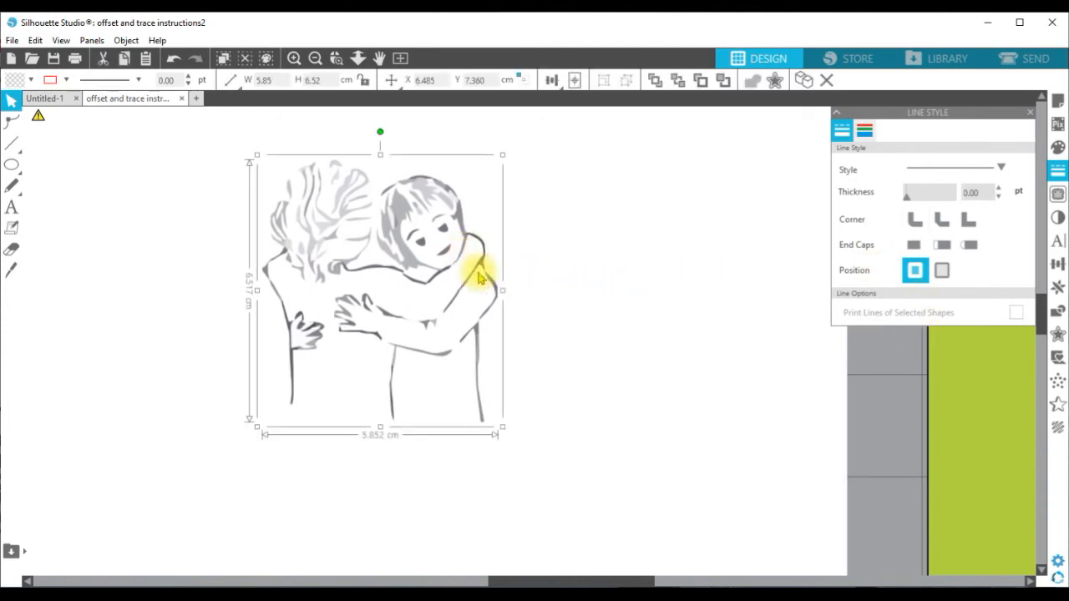
left_click(1058, 343)
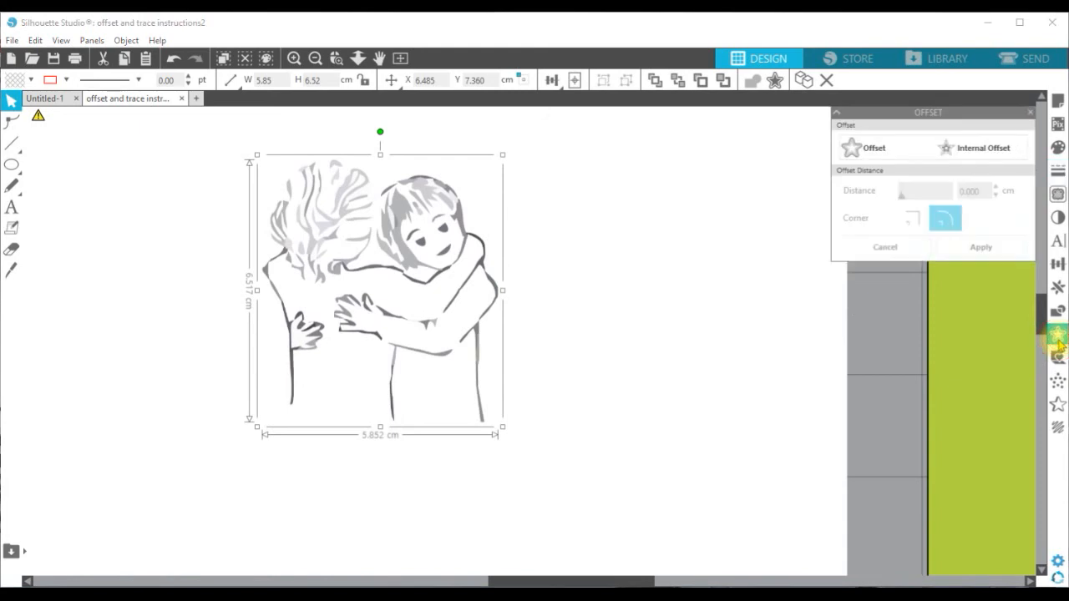
left_click(876, 151)
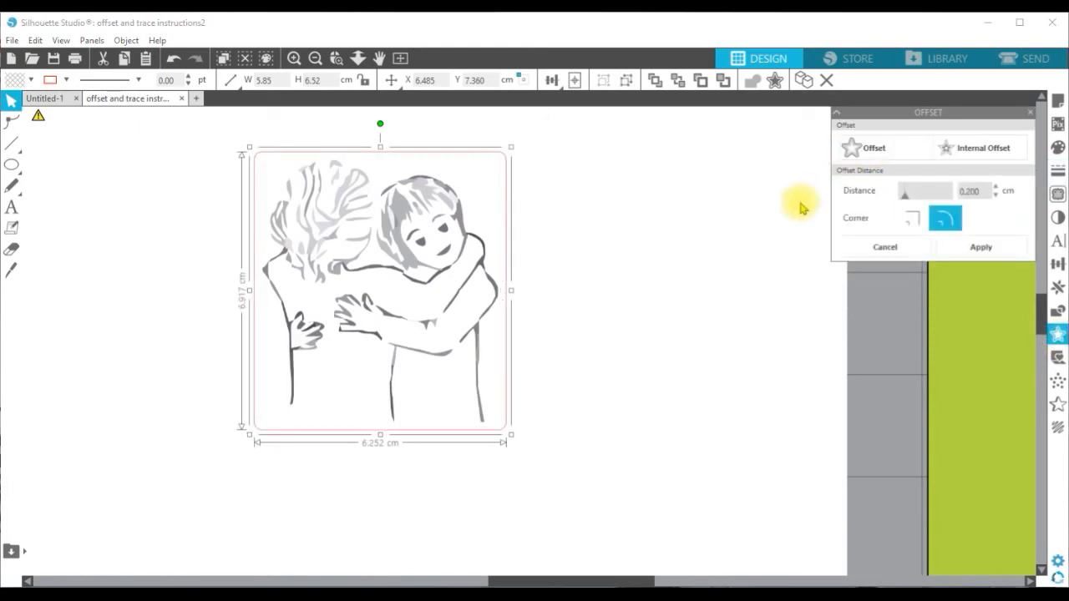
left_click(265, 161)
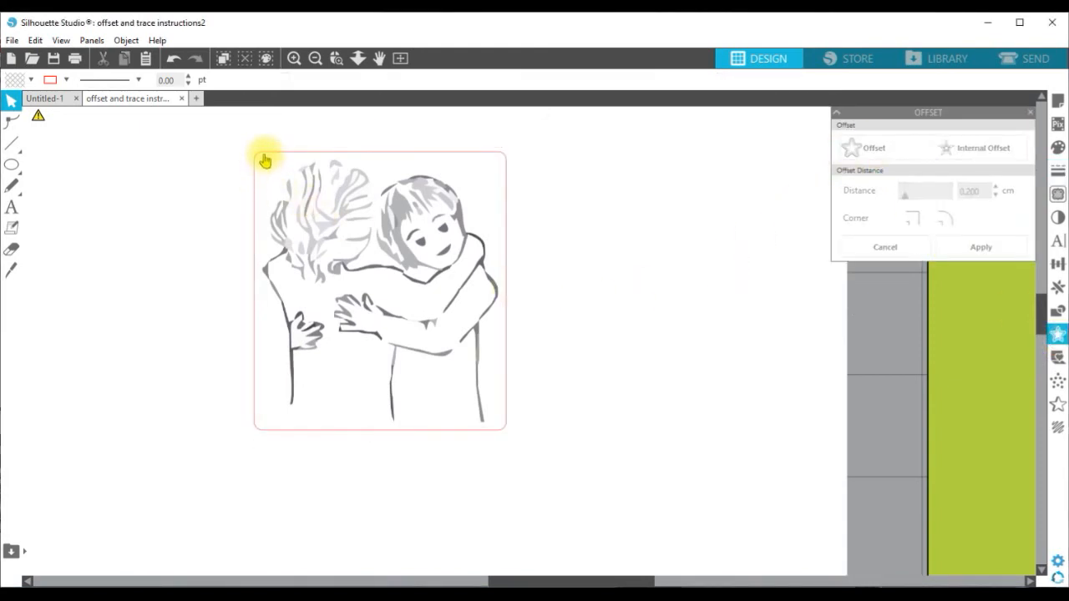
left_click(265, 160)
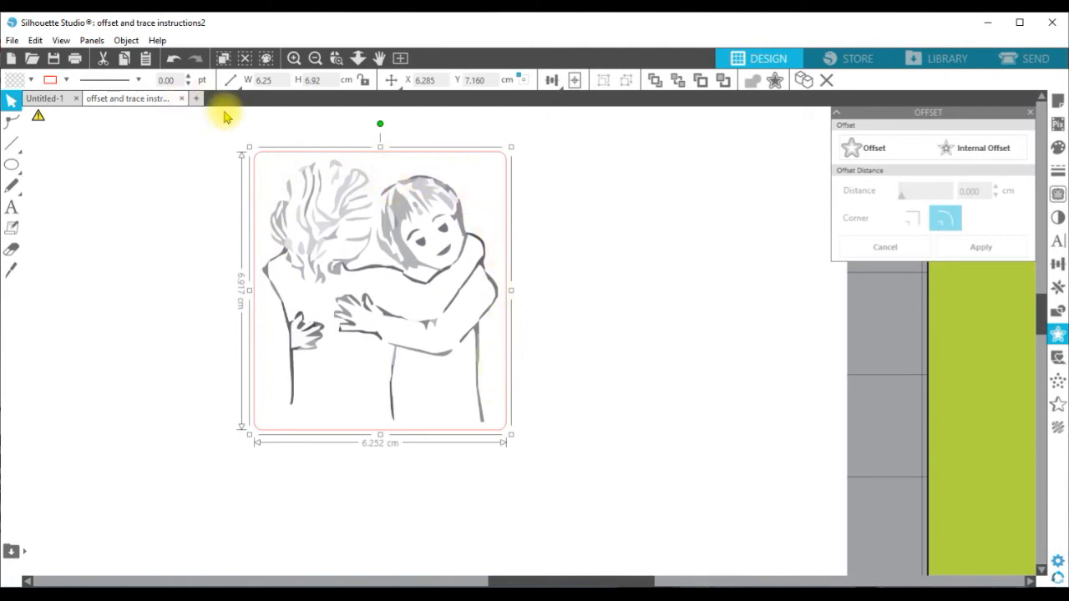
- Move the hugging figures drawing out of its rectangular offset outline and delete that outline
mouse_move(264, 160)
left_mouse_down()
mouse_move(506, 215)
mouse_move(534, 194)
left_mouse_up()
left_click(446, 154)
right_click(449, 154)
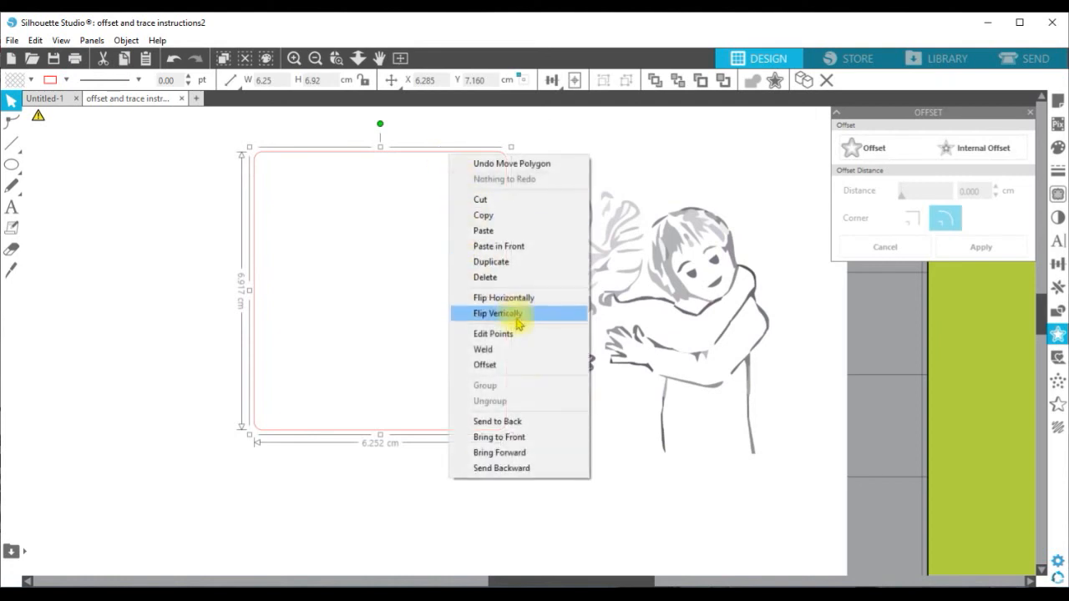
left_click(532, 277)
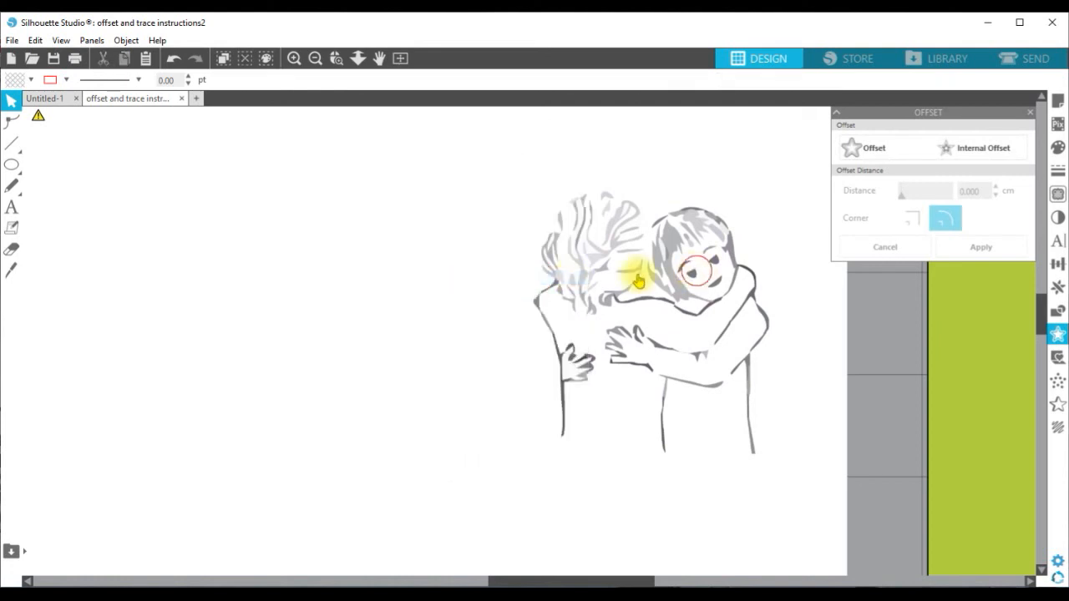
- Trace the whole hugging figures drawing with the threshold at 93%
left_click_drag(637, 275, 446, 239)
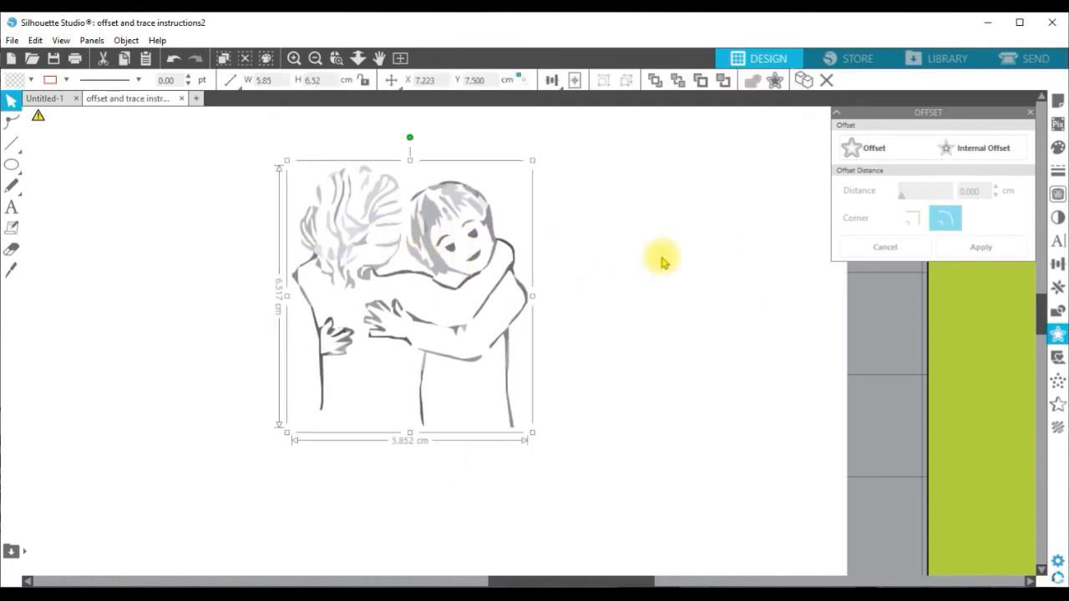
left_click(1057, 194)
left_click(890, 171)
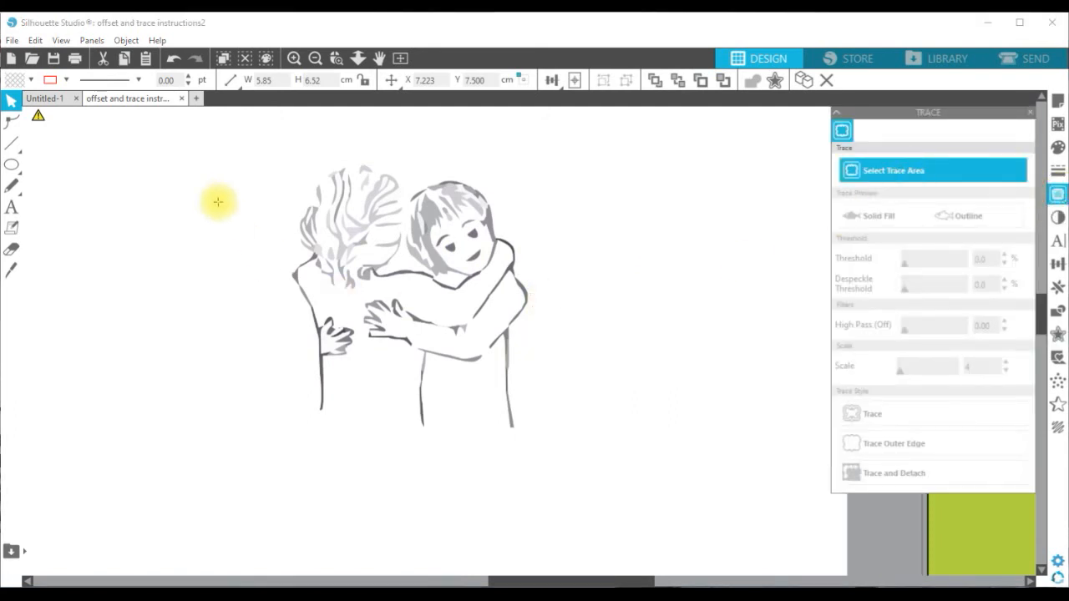
left_click(256, 156)
mouse_move(352, 224)
left_mouse_down()
mouse_move(546, 406)
mouse_move(569, 456)
left_mouse_up()
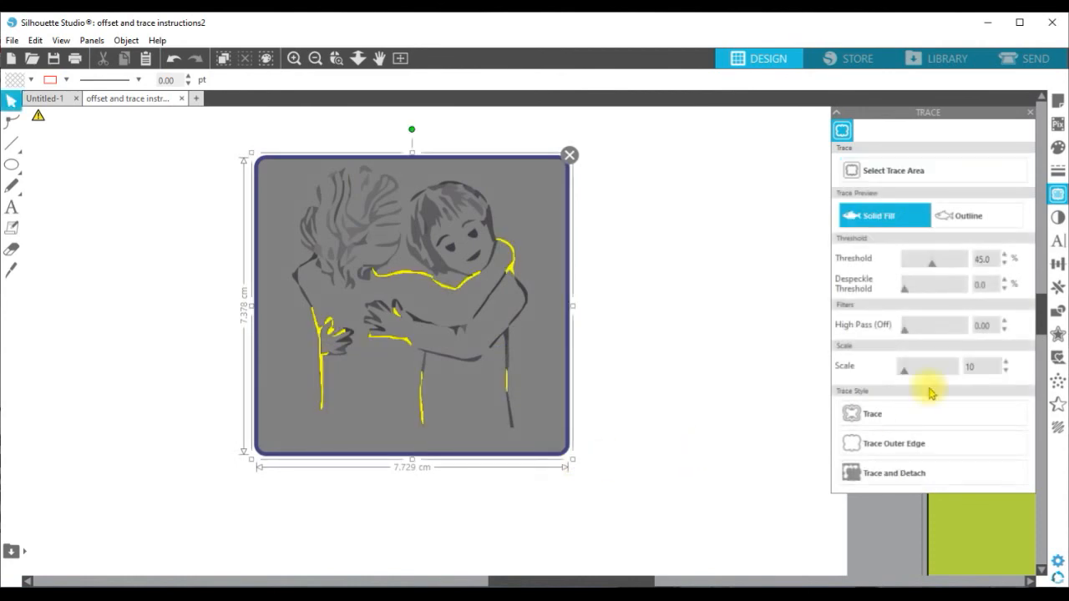
left_click_drag(931, 264, 959, 265)
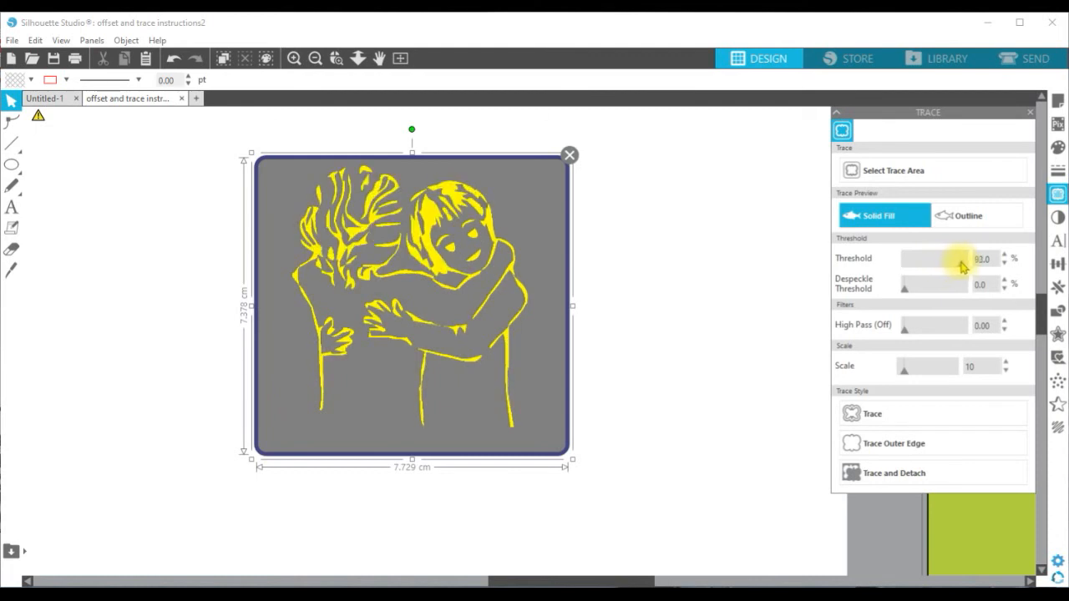
left_click(898, 416)
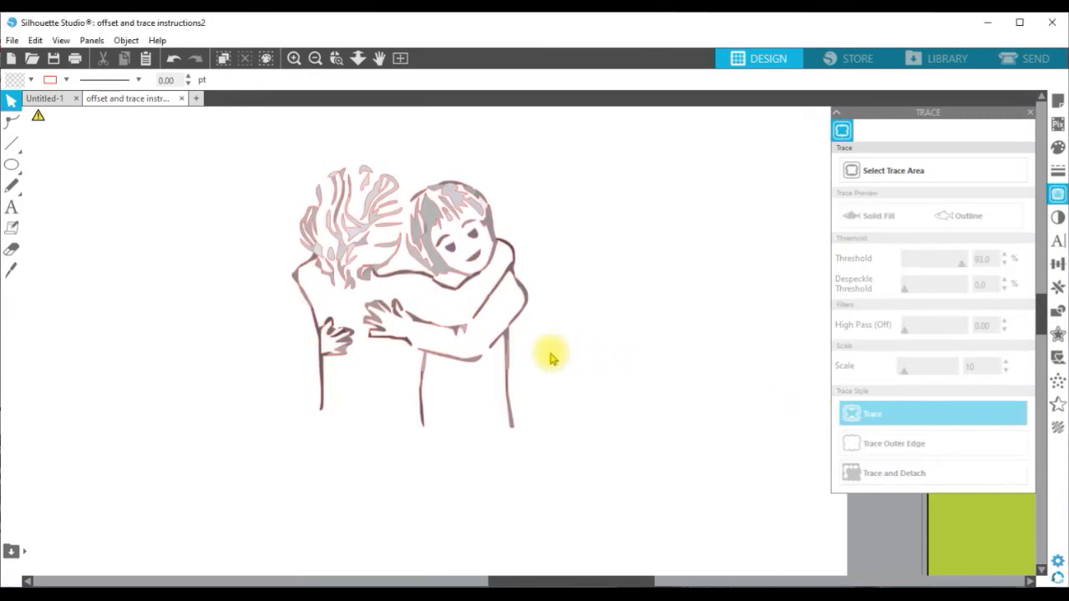
- Move the drawing and its traced outlines apart, and inspect the traced lines up close
left_click_drag(498, 325, 736, 330)
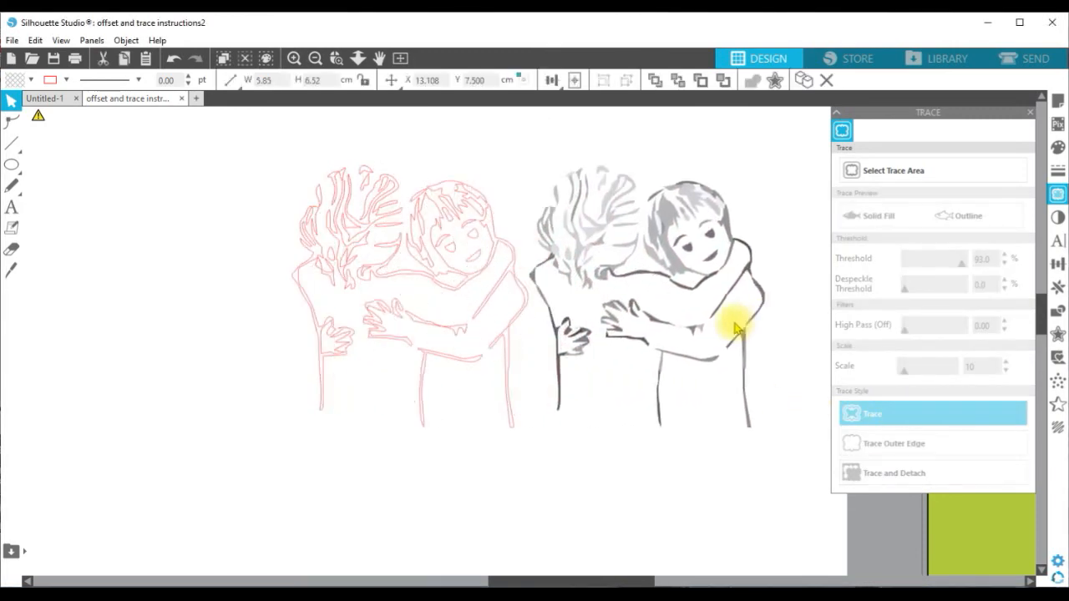
left_click(294, 57)
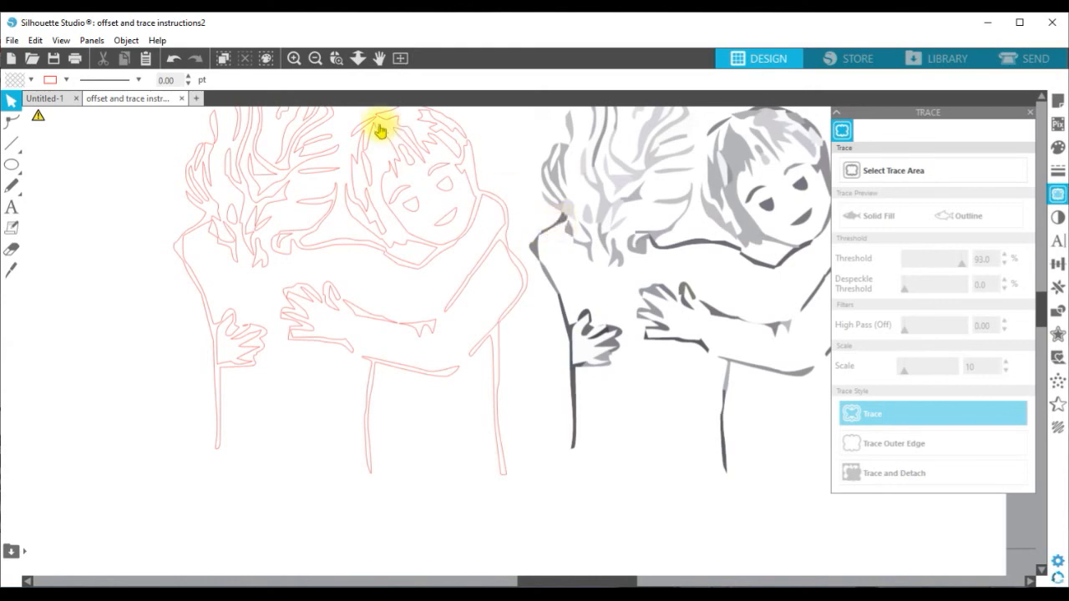
left_click(316, 58)
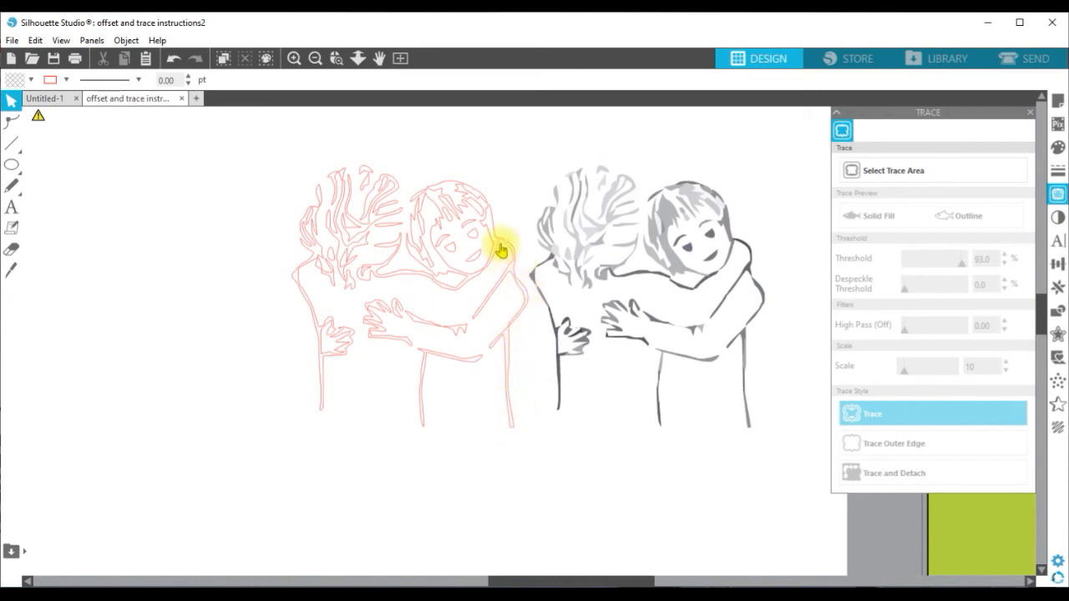
left_click_drag(492, 347, 449, 346)
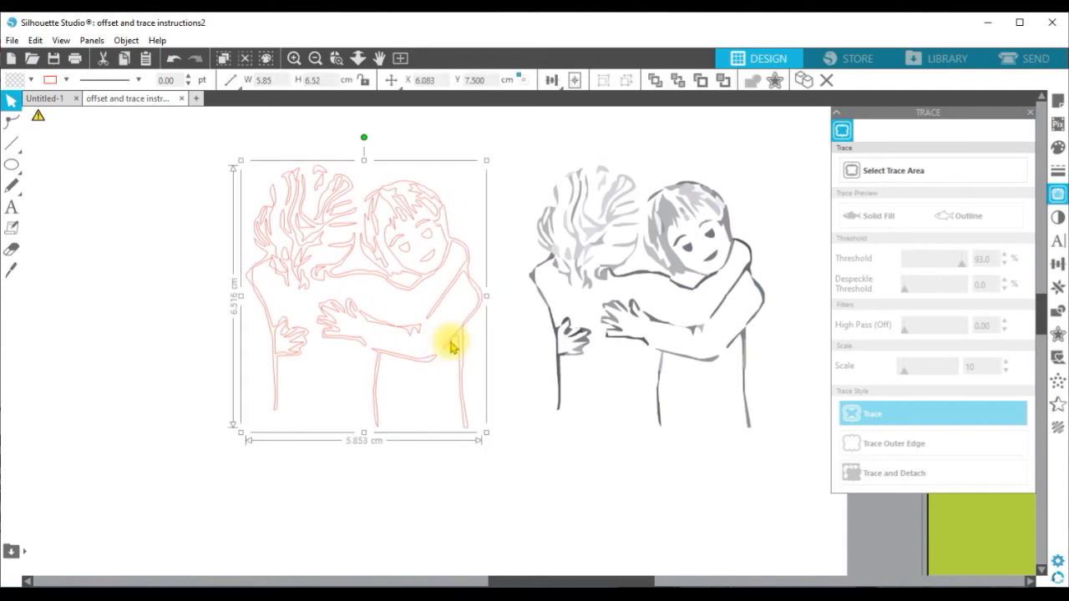
- Try a 0.200 cm offset with rounded corners around the traced outlines, move it aside and delete it
left_click(1057, 333)
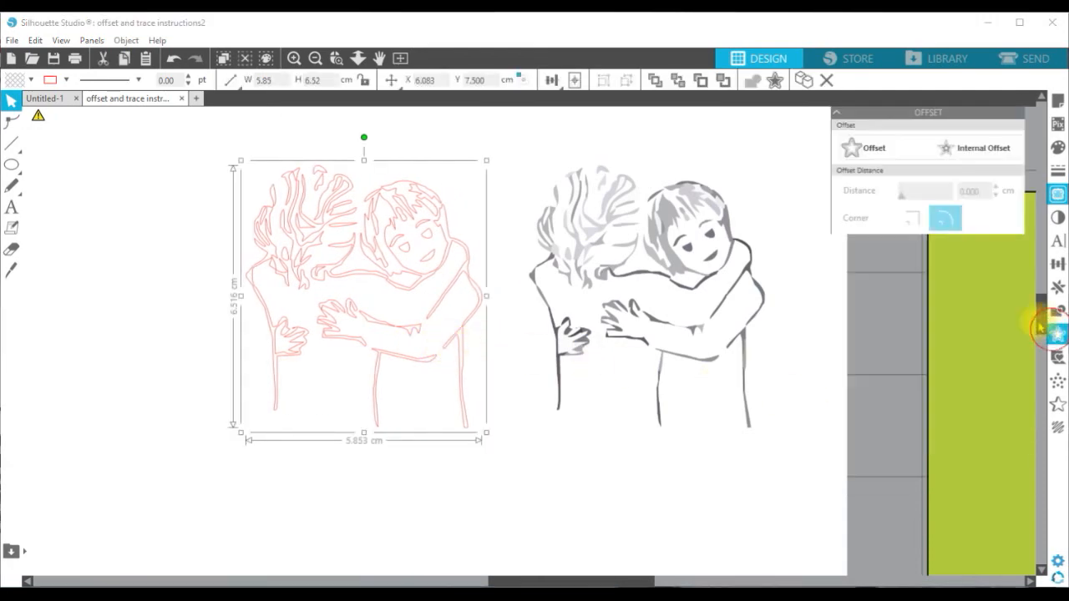
left_click(870, 148)
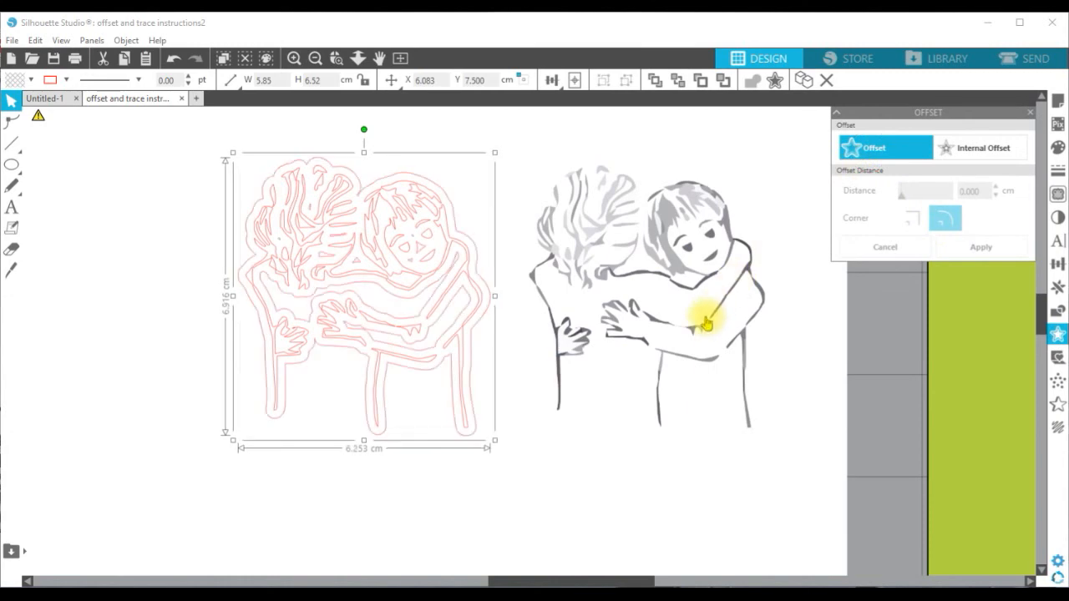
mouse_move(471, 443)
left_mouse_down()
mouse_move(518, 475)
mouse_move(267, 460)
mouse_move(275, 430)
mouse_move(264, 515)
left_mouse_up()
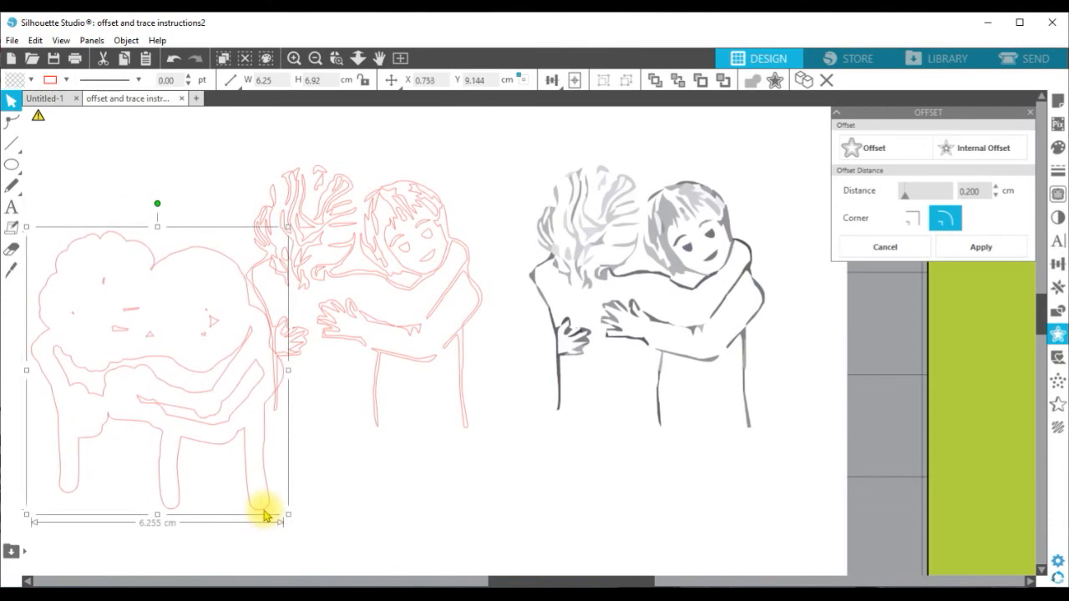
right_click(243, 432)
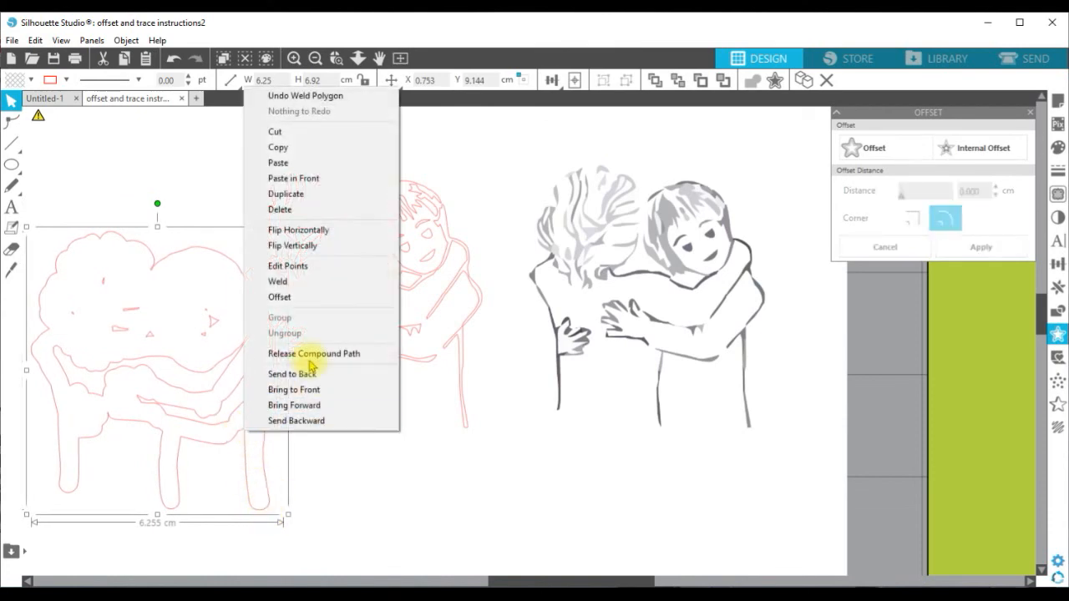
left_click(328, 208)
- Delete the traced outlines of the hugging figures
left_click(418, 327)
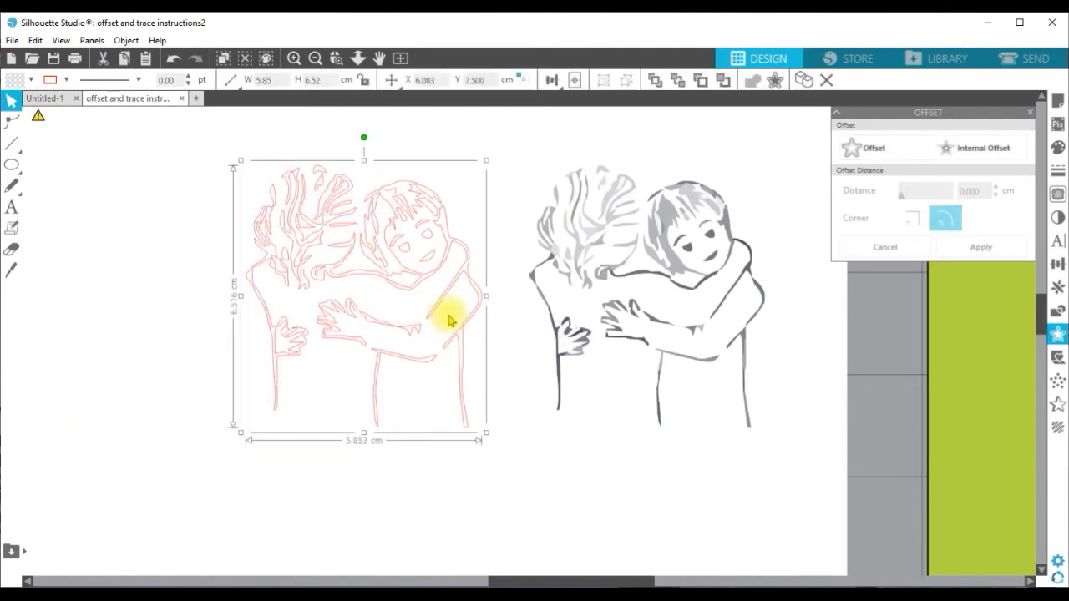
left_click_drag(441, 298, 431, 306)
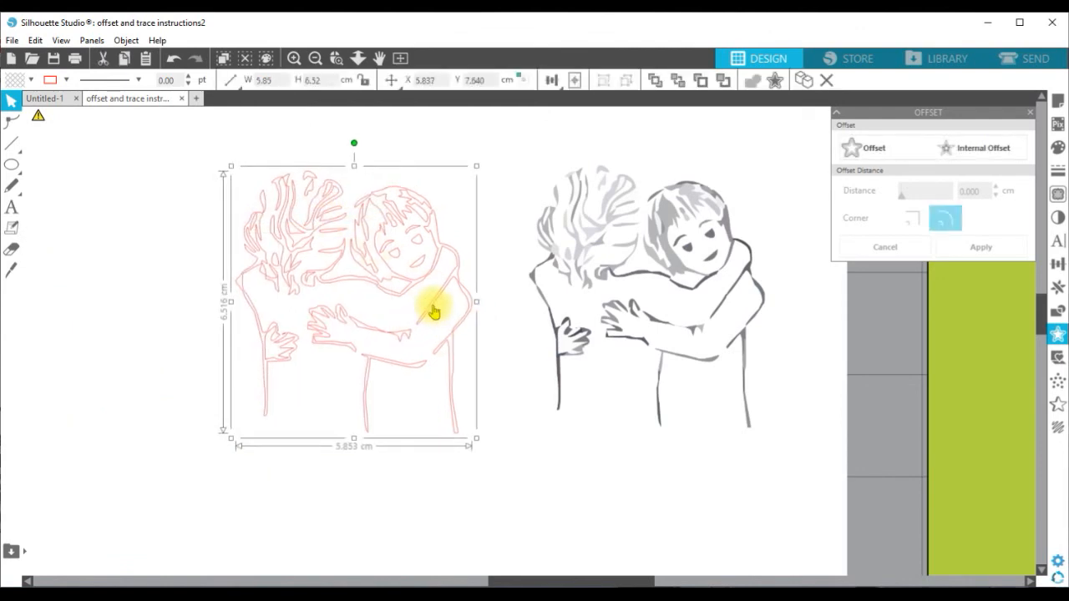
right_click(430, 309)
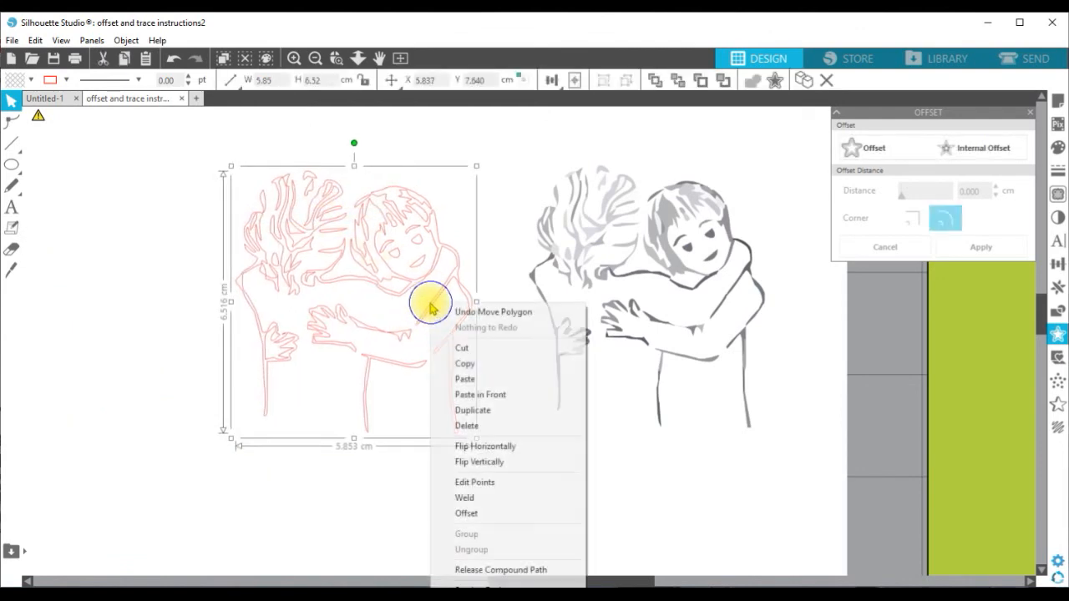
left_click(523, 426)
- Reposition the drawing near the page's upper middle and draw a closed freehand outline around the figures, about 6.36 × 7.17 cm
mouse_move(639, 334)
left_mouse_down()
mouse_move(544, 339)
mouse_move(503, 302)
left_mouse_up()
left_click(694, 253)
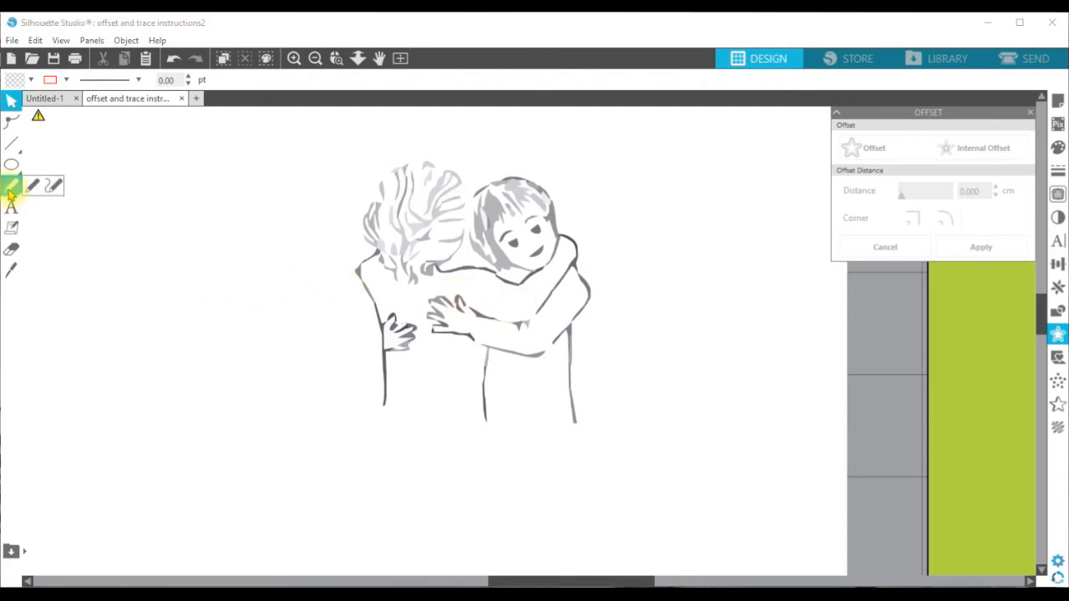
left_click(30, 188)
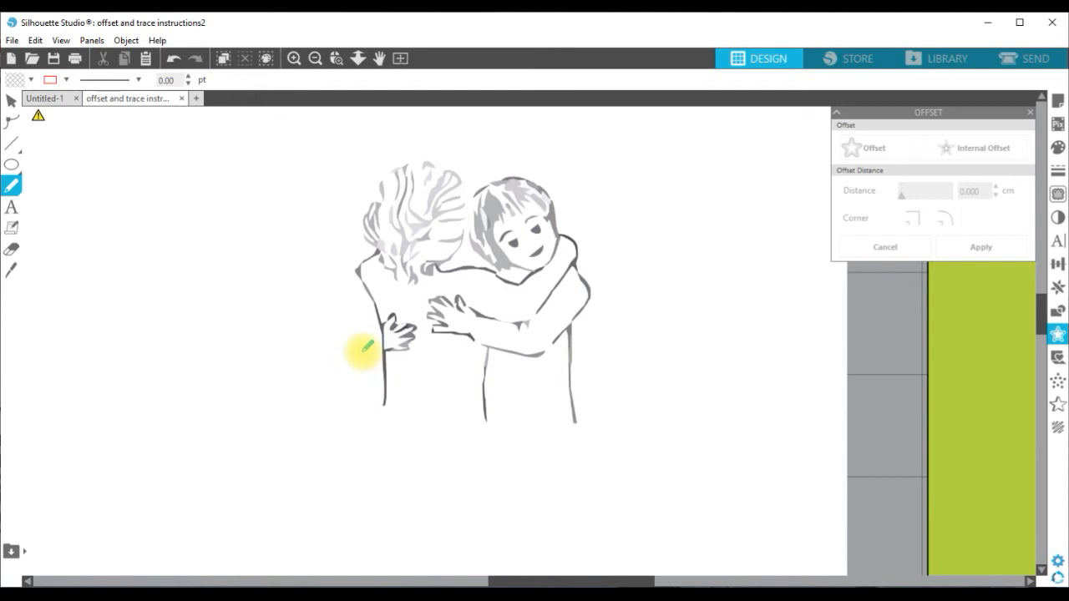
mouse_move(362, 353)
left_mouse_down()
mouse_move(345, 268)
mouse_move(357, 247)
mouse_move(358, 188)
mouse_move(376, 161)
mouse_move(438, 154)
mouse_move(466, 160)
mouse_move(475, 177)
mouse_move(510, 165)
mouse_move(557, 179)
mouse_move(600, 298)
mouse_move(588, 335)
mouse_move(591, 428)
mouse_move(479, 439)
mouse_move(392, 431)
mouse_move(377, 412)
mouse_move(367, 352)
left_mouse_up()
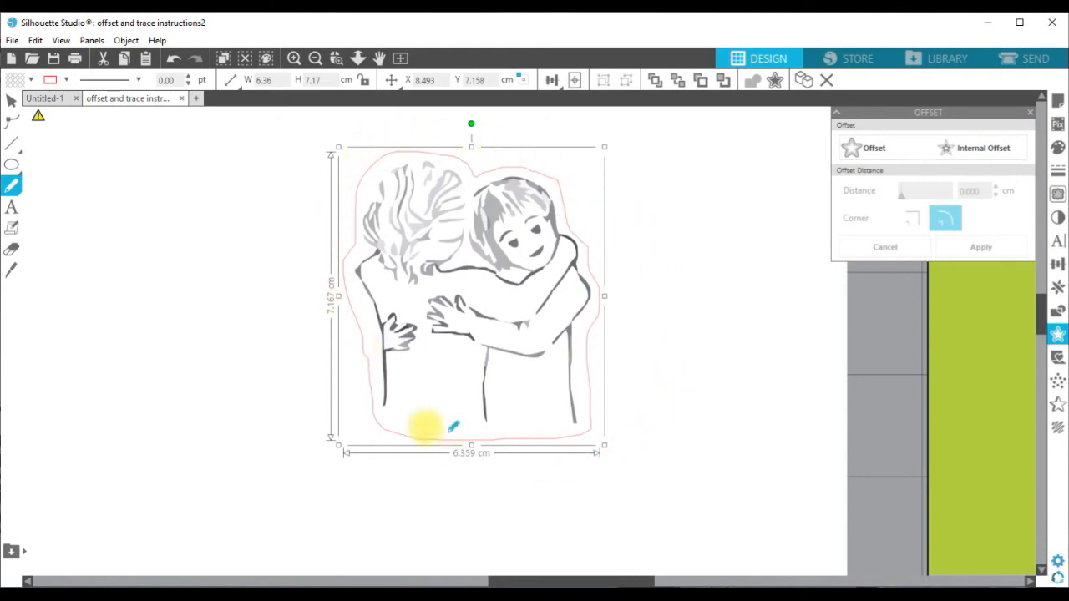
mouse_move(33, 117)
left_click(11, 100)
left_click(606, 429)
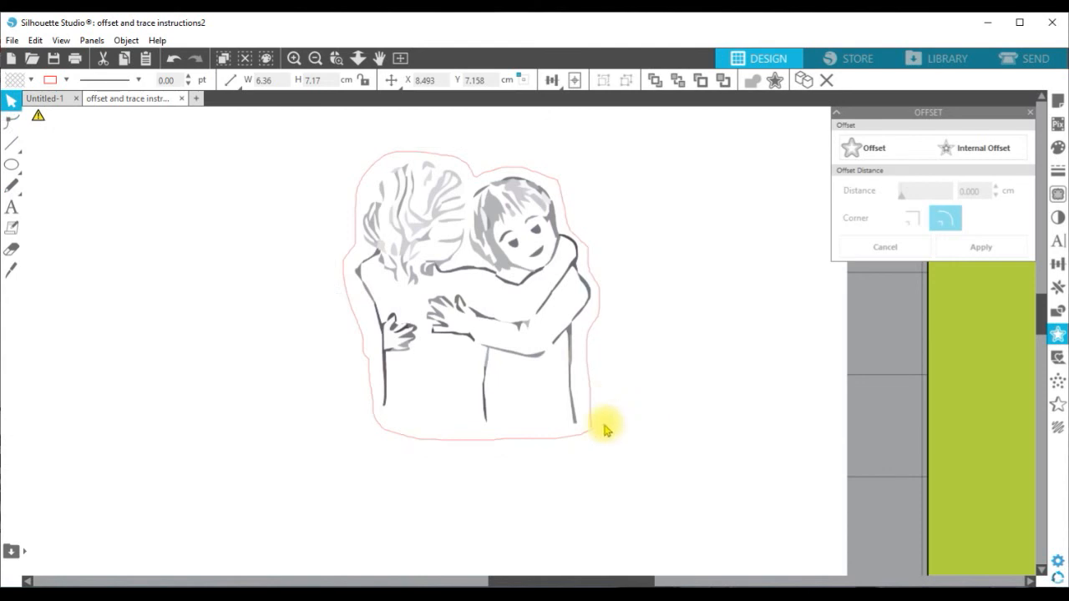
- Move the freehand outline beside the drawing and fill it with light purple at 60% transparency
mouse_move(592, 429)
left_mouse_down()
mouse_move(326, 420)
mouse_move(332, 428)
left_mouse_up()
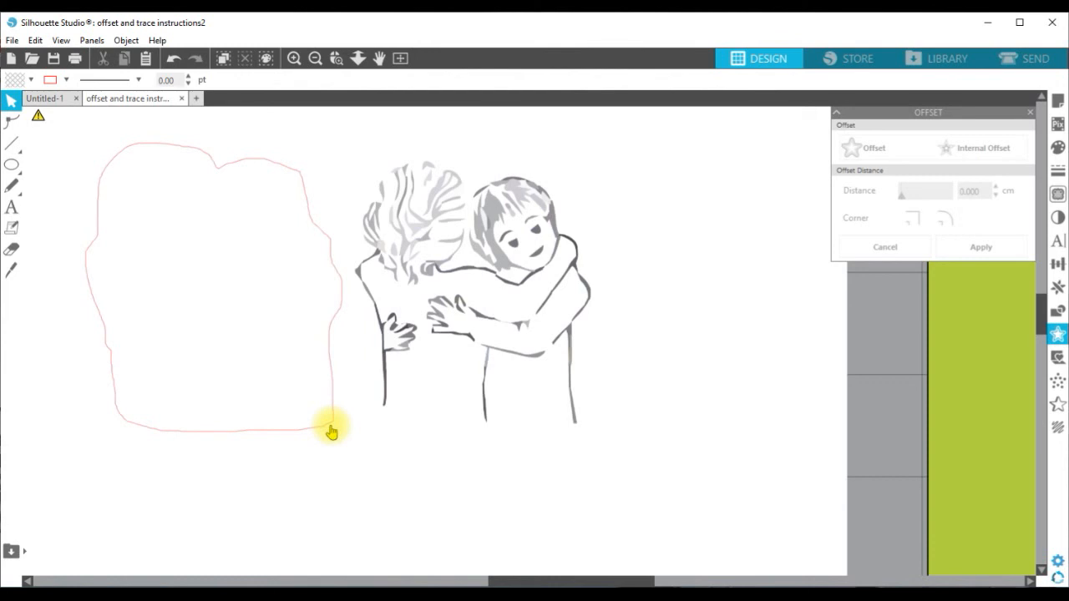
left_click(330, 424)
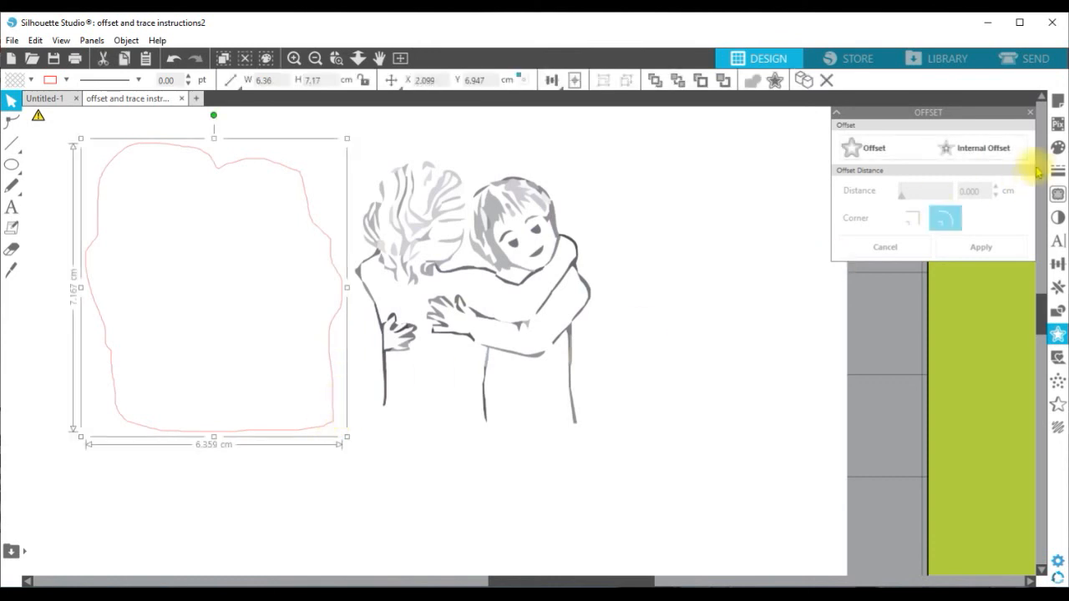
left_click(1056, 148)
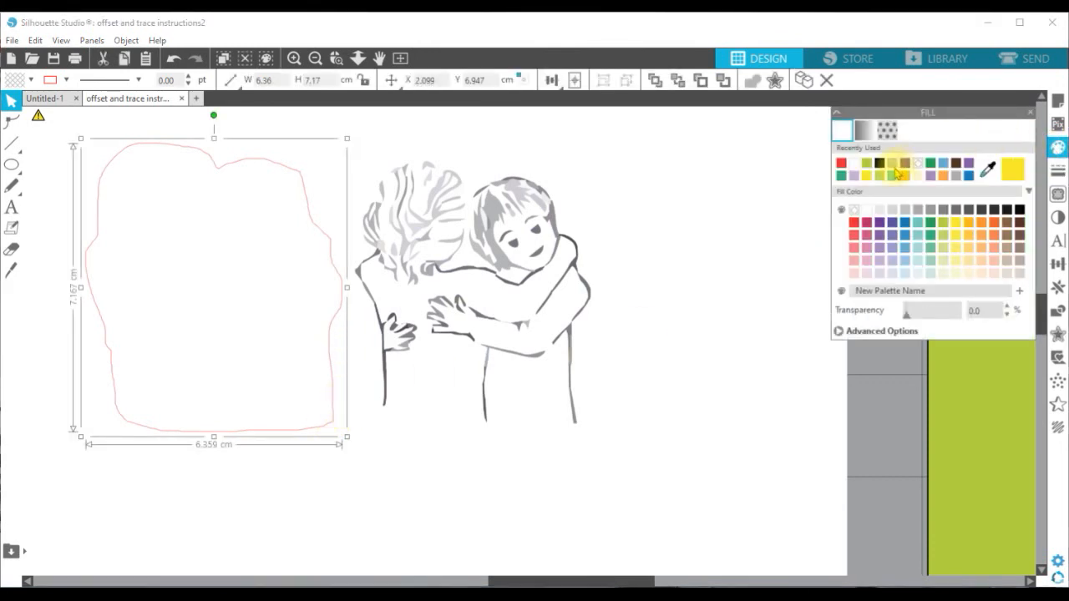
left_click(895, 167)
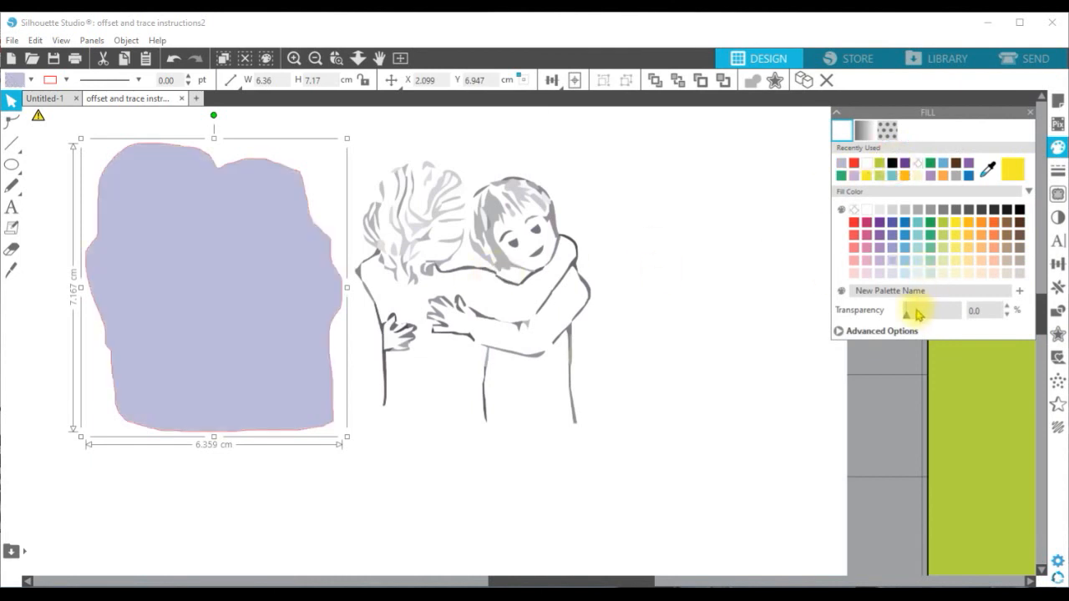
left_click_drag(904, 314, 940, 320)
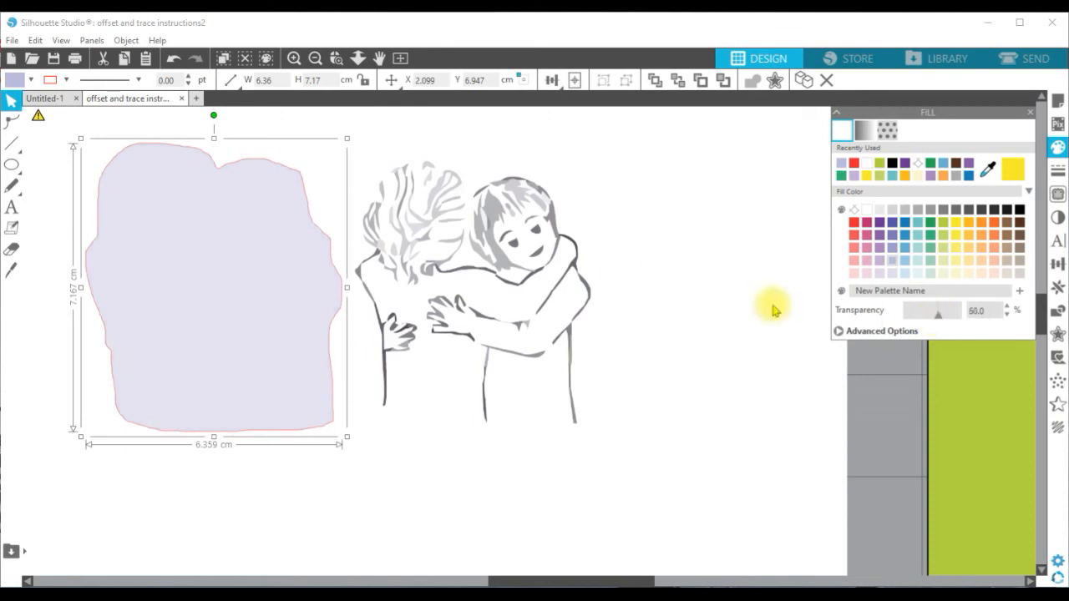
- Send the light purple shape behind the hugging figures and align it around them
left_click_drag(288, 273, 531, 294)
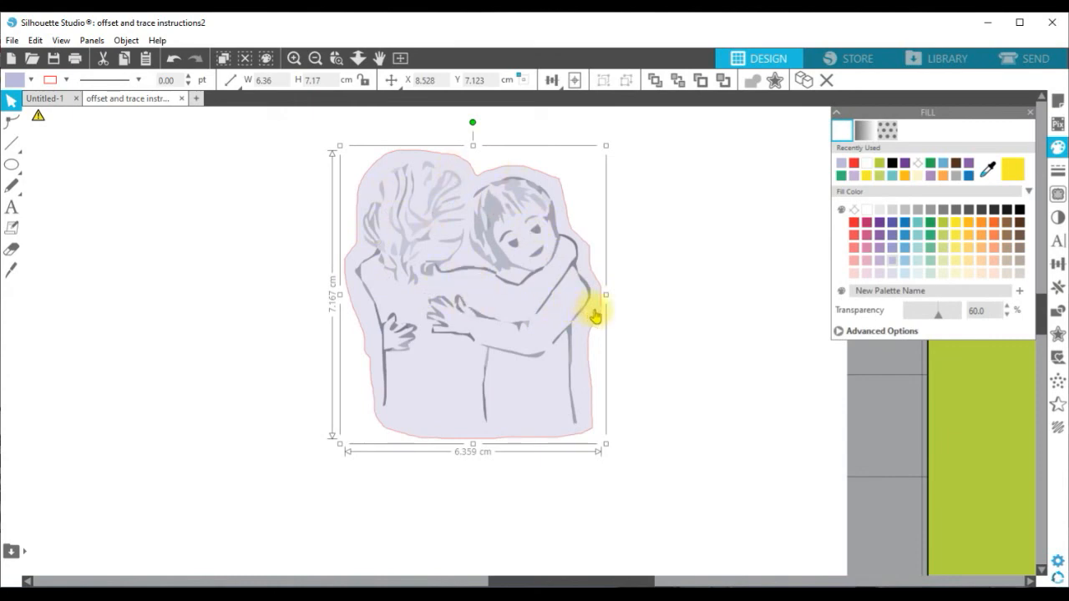
left_click_drag(594, 313, 628, 315)
right_click(624, 315)
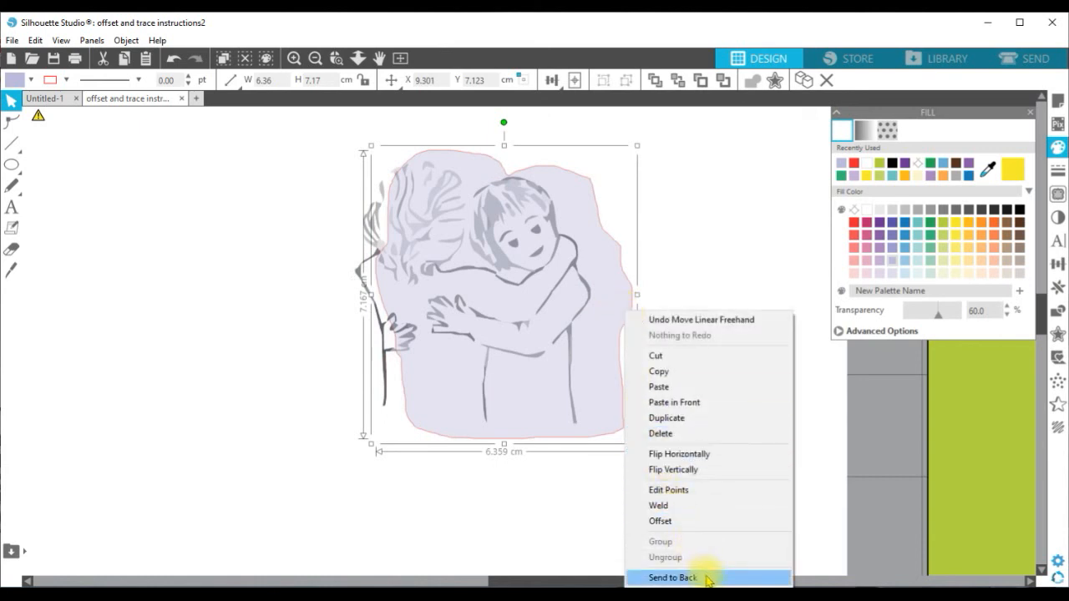
left_click(673, 578)
mouse_move(623, 312)
left_mouse_down()
mouse_move(595, 320)
mouse_move(593, 310)
left_mouse_up()
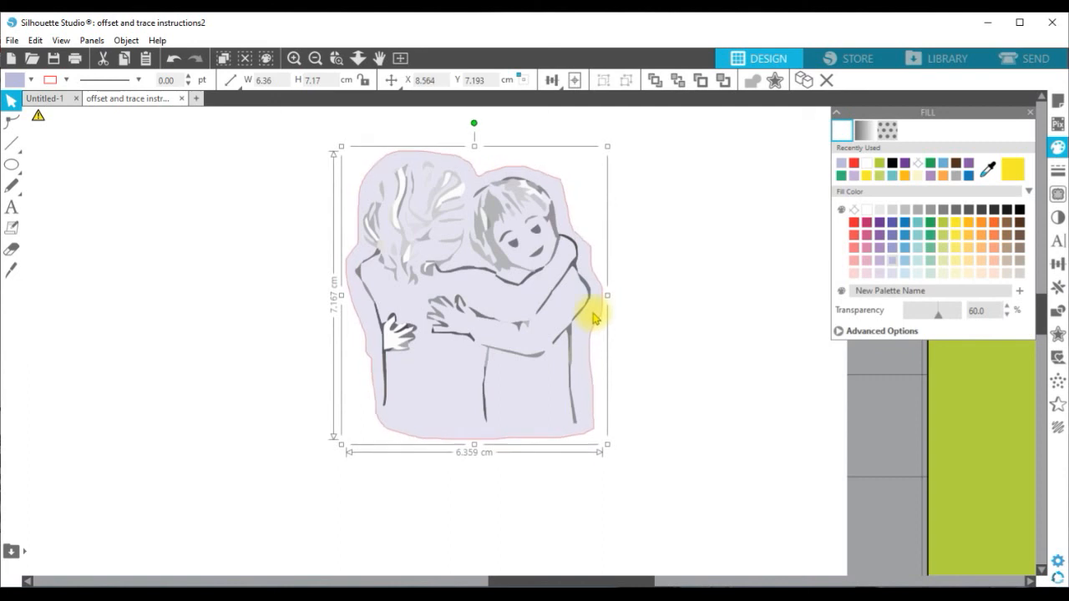
- Check the cut lines in the send view, and group the light purple shape with the hugging figures drawing
left_click(1032, 59)
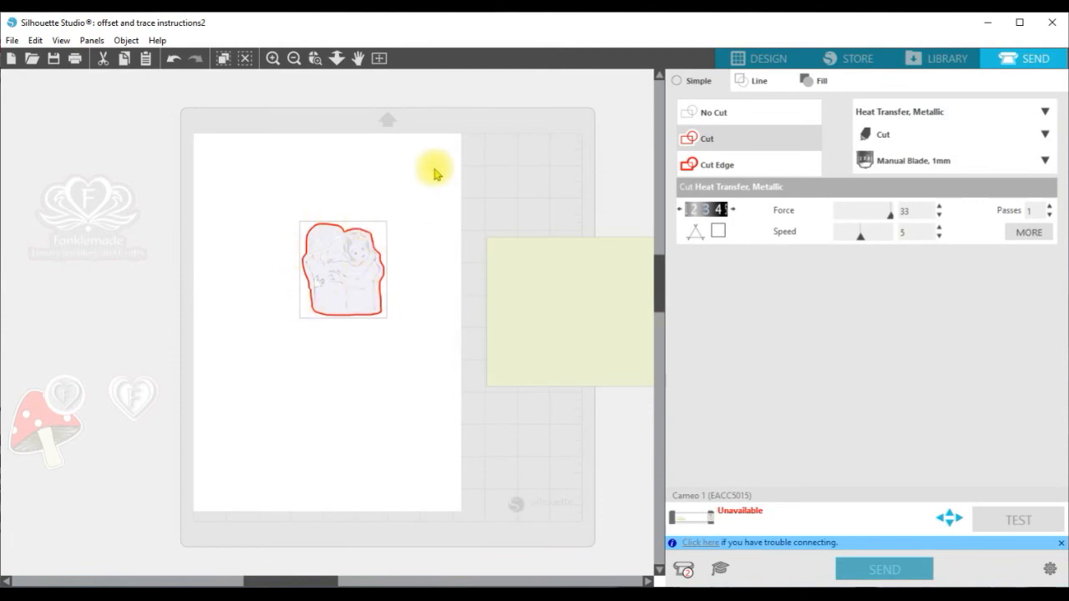
left_click(762, 59)
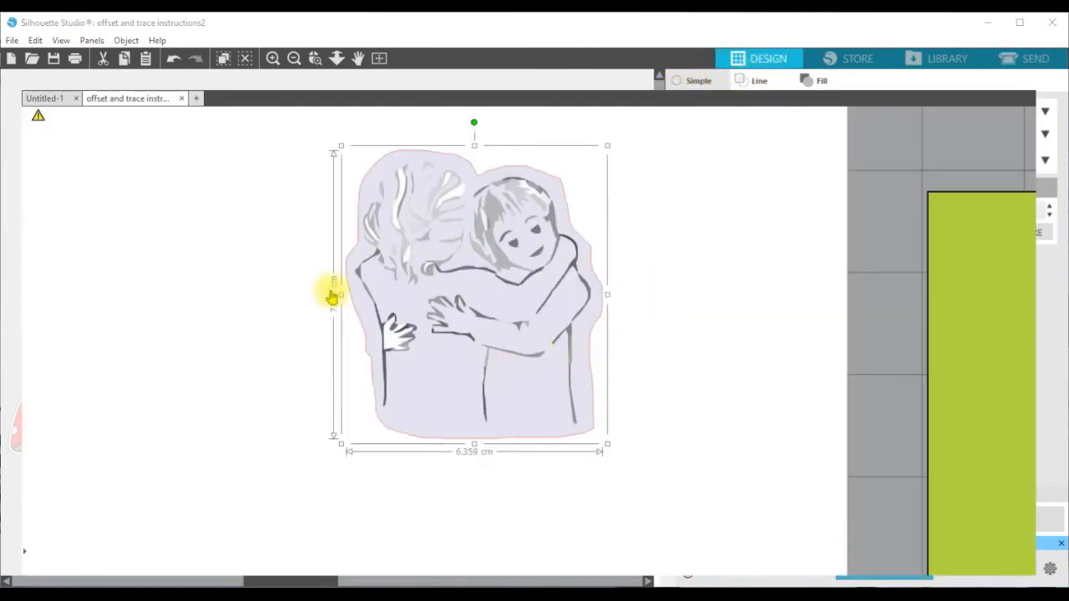
mouse_move(287, 143)
left_mouse_down()
mouse_move(459, 231)
mouse_move(607, 422)
mouse_move(598, 427)
left_mouse_up()
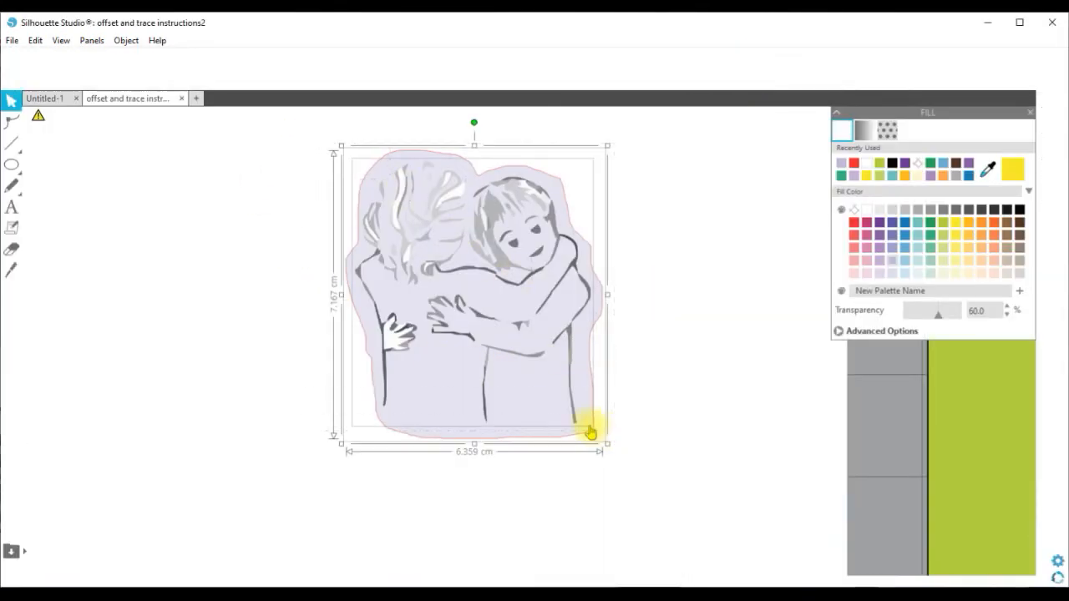
right_click(570, 418)
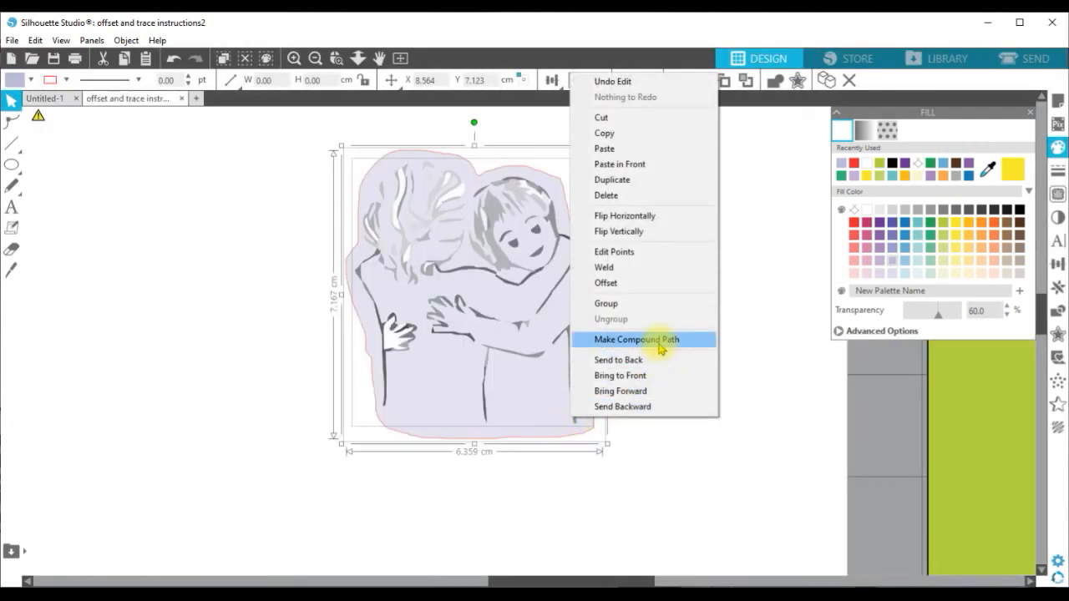
left_click(644, 306)
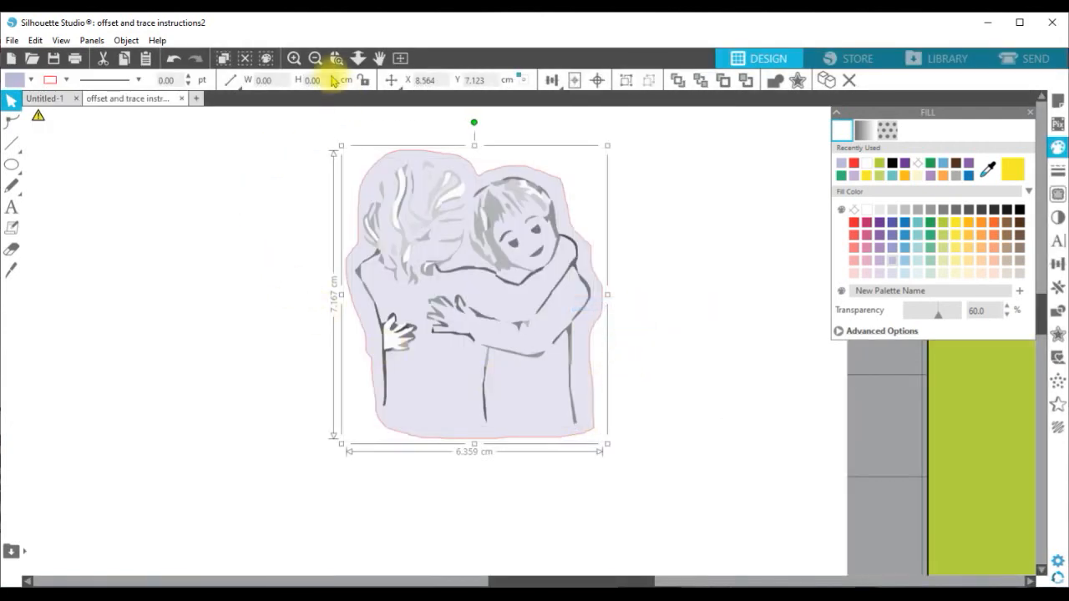